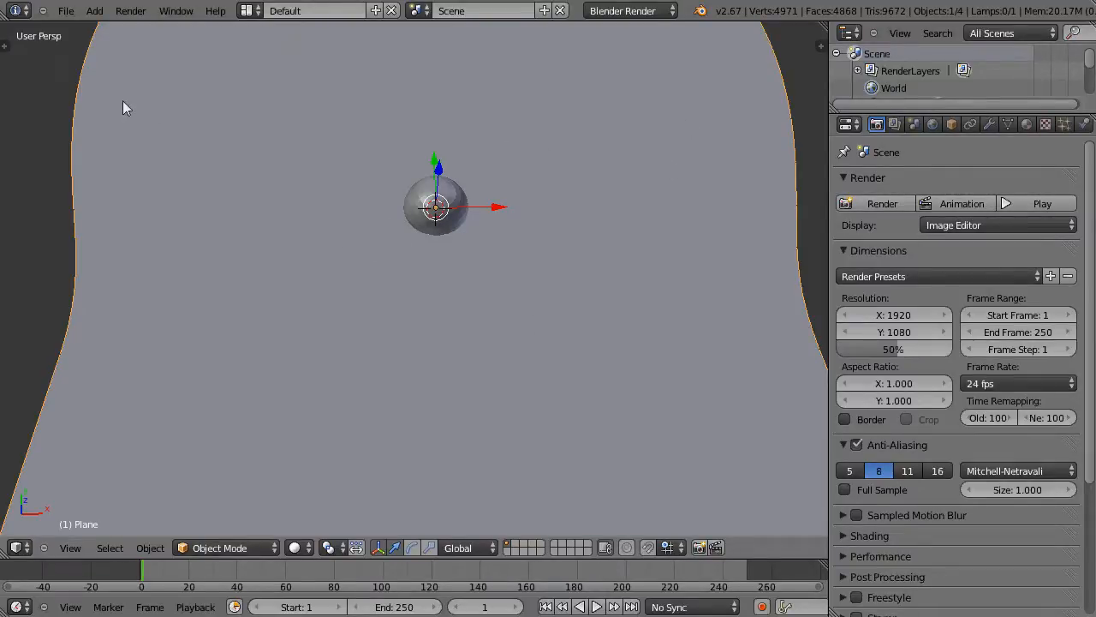
# Enable Dynamic Paint physics on the plane and add it as a canvas.
pyautogui.rightClick(429, 221)
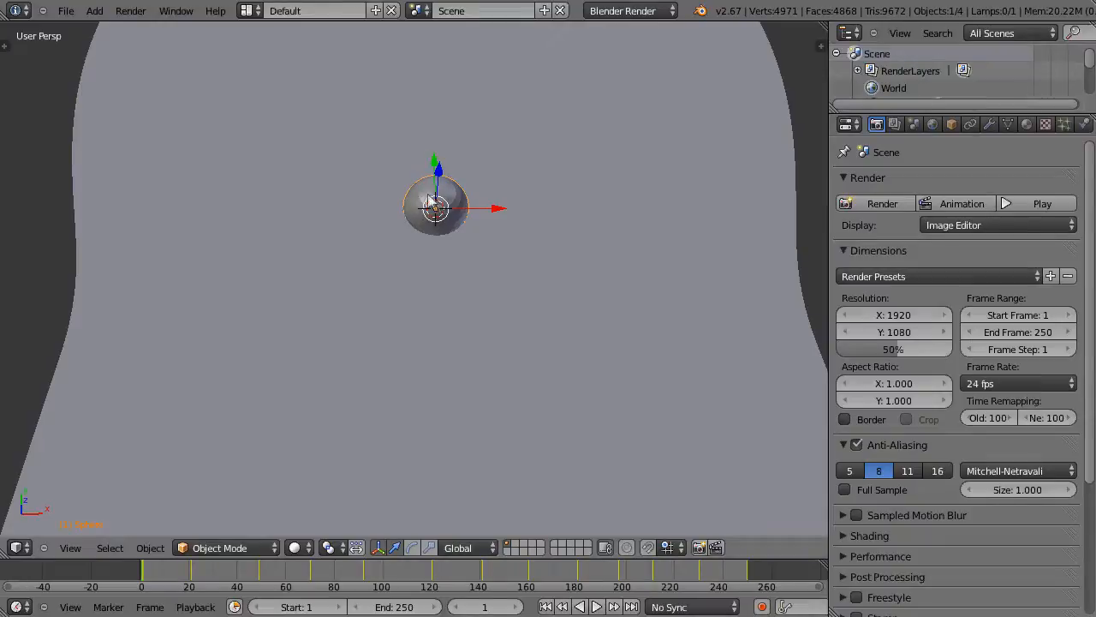
pyautogui.rightClick(307, 233)
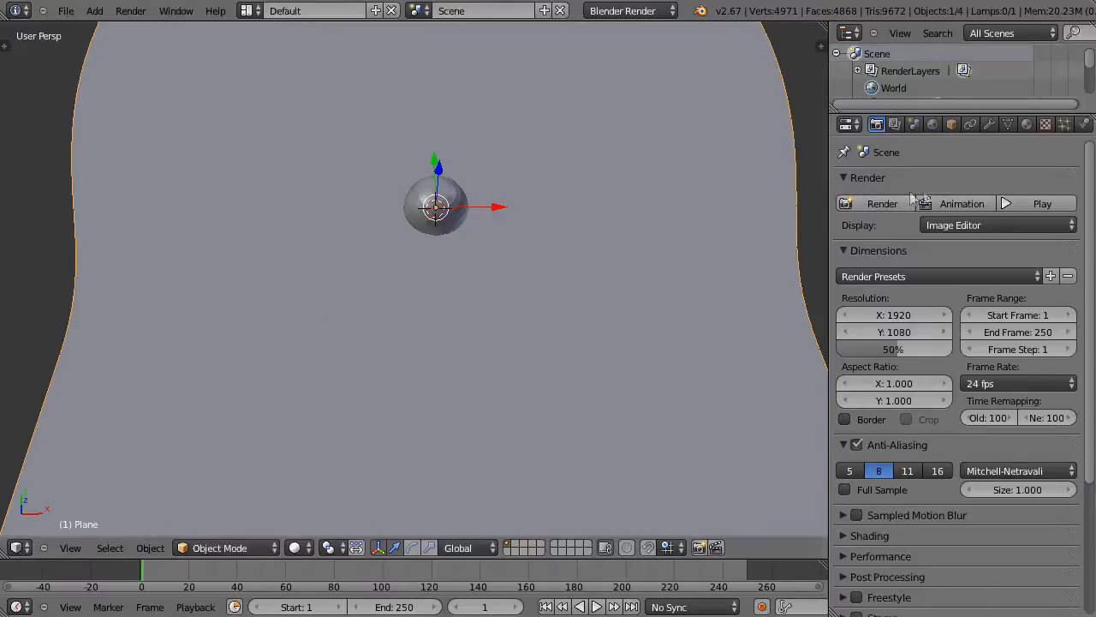
pyautogui.click(1084, 125)
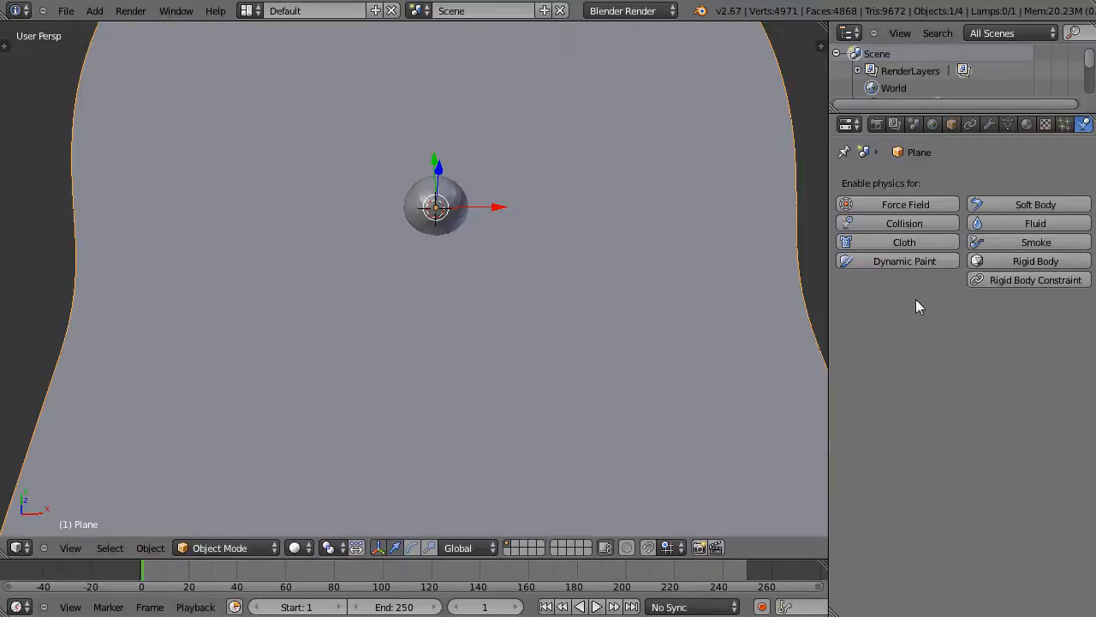
pyautogui.click(899, 261)
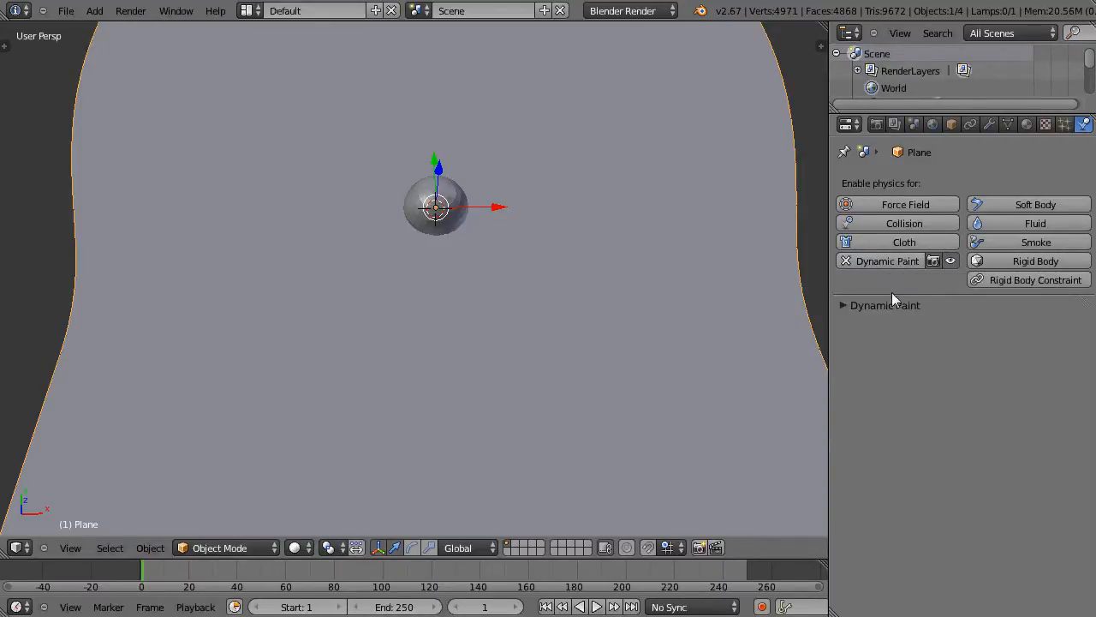
pyautogui.click(843, 306)
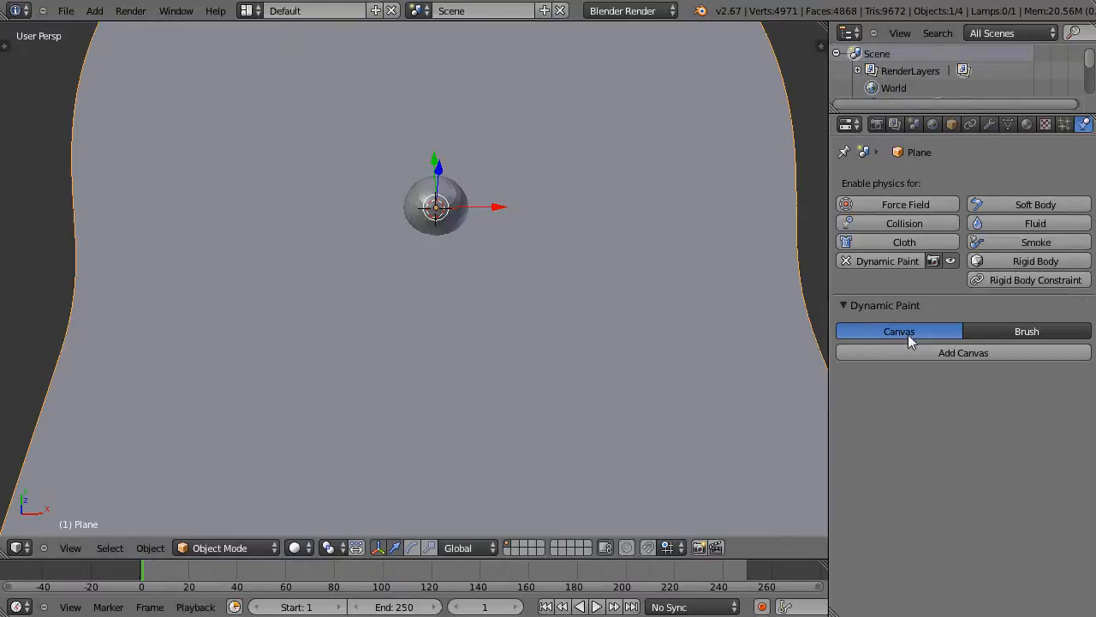
pyautogui.click(959, 351)
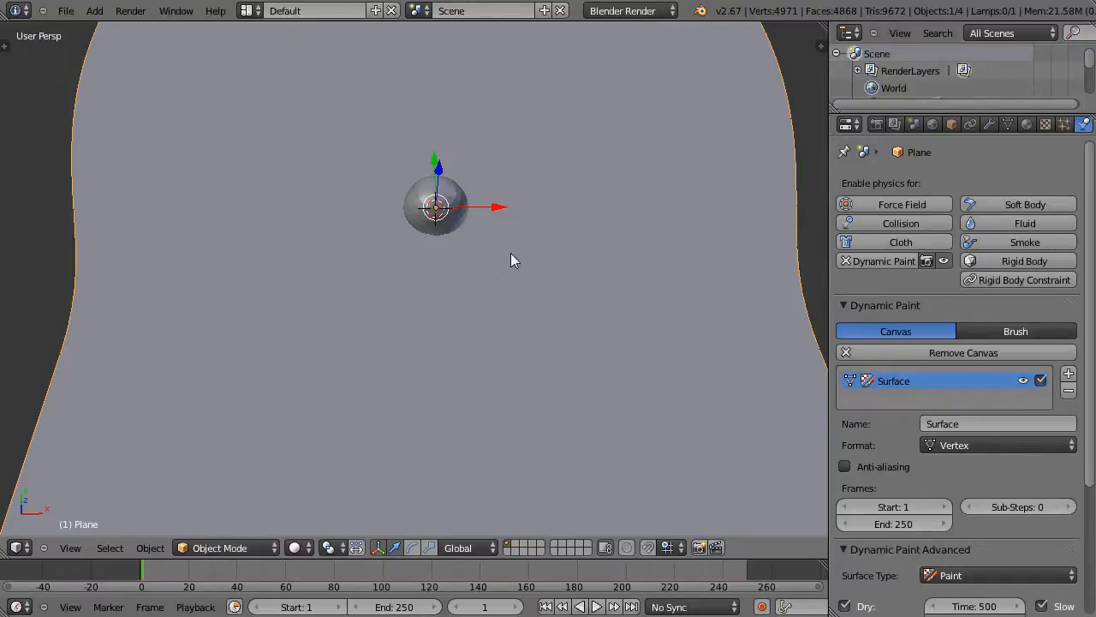
# Enable Dynamic Paint physics on the sphere and add it as a brush.
pyautogui.rightClick(436, 210)
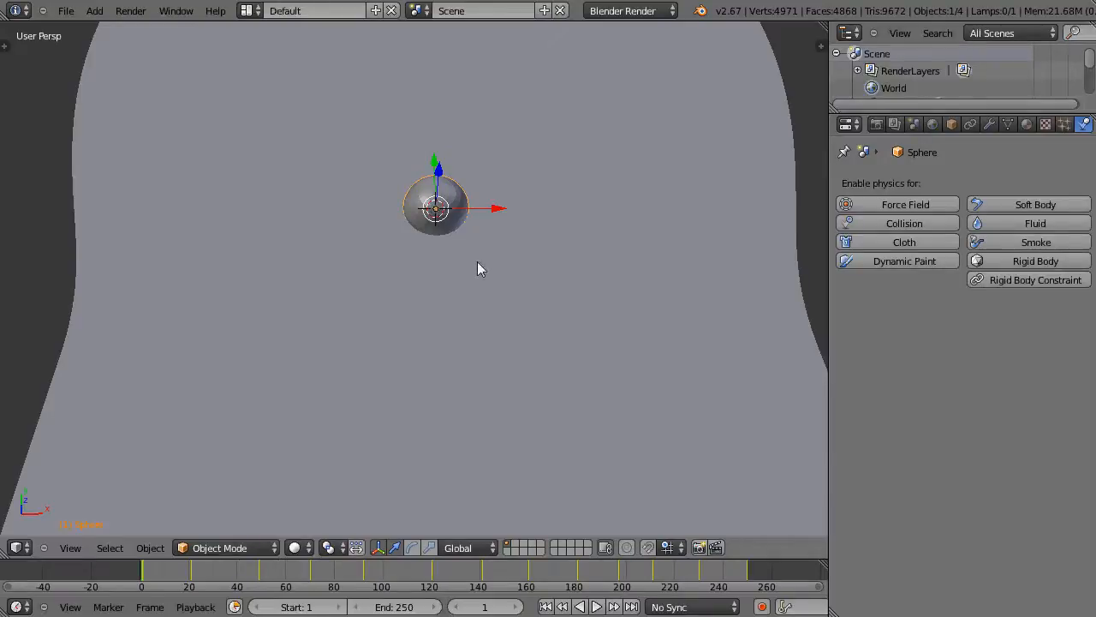
pyautogui.click(895, 262)
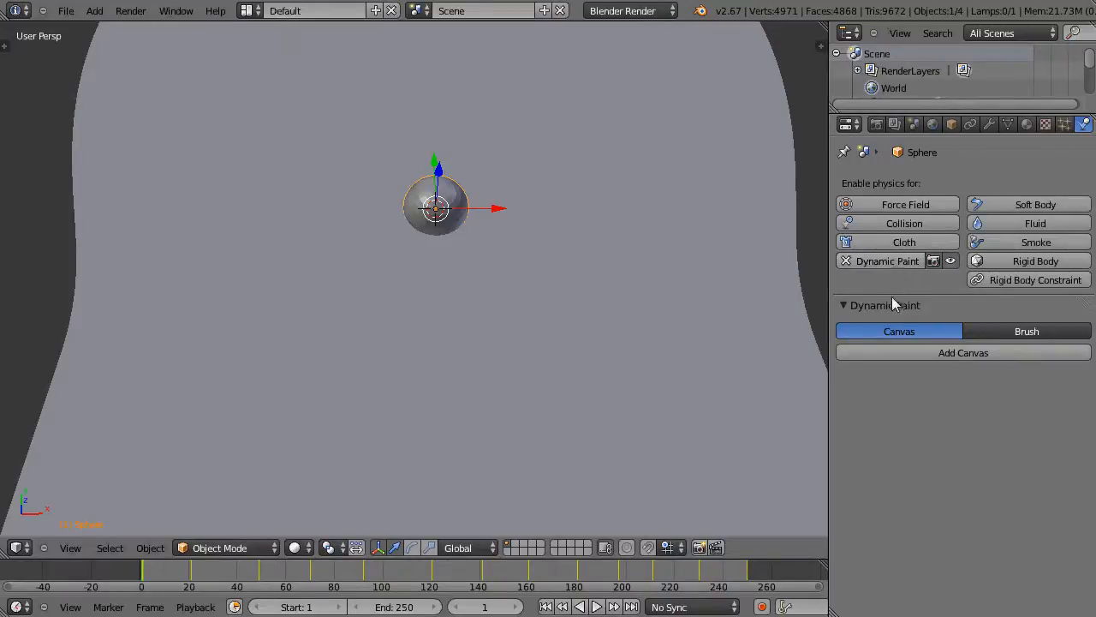
pyautogui.click(1021, 334)
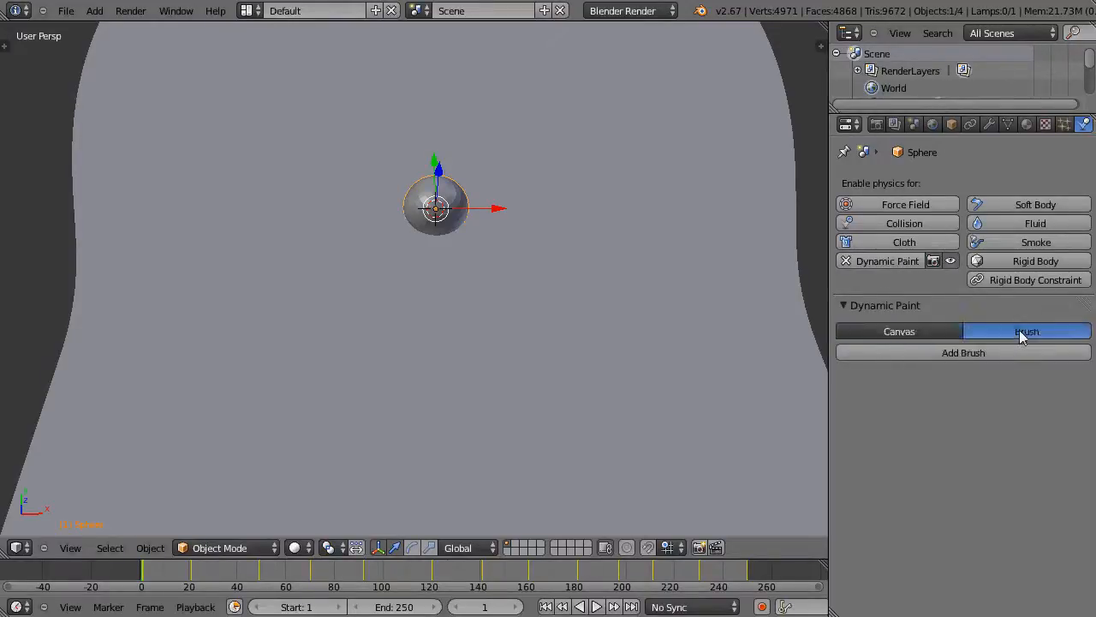
pyautogui.click(964, 354)
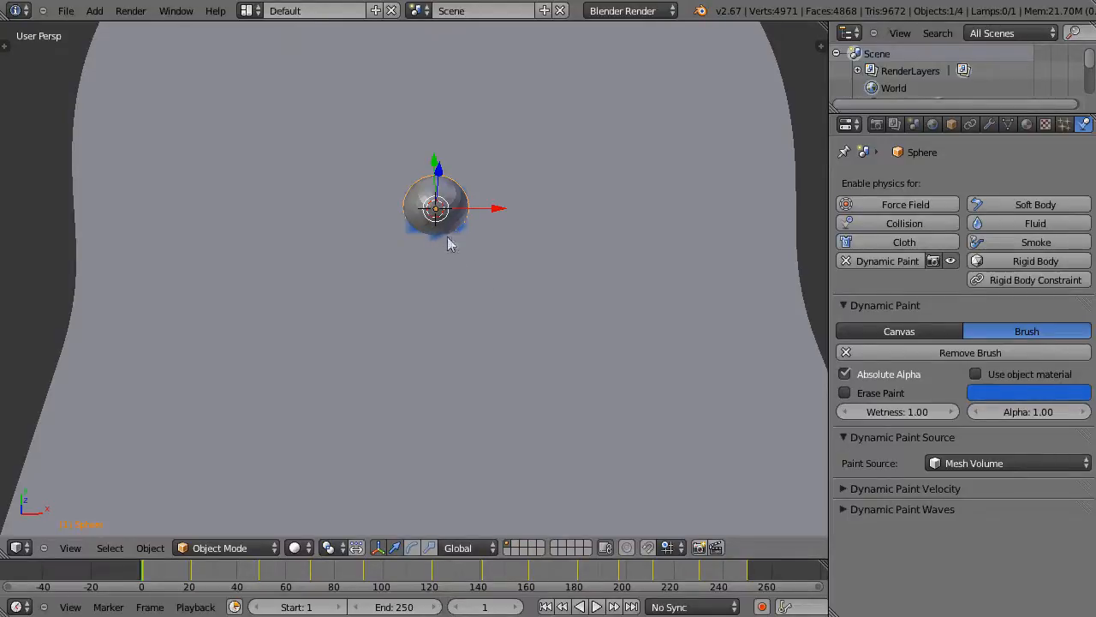
# Try green as the paint color of the sphere's brush, and change it back to blue.
pyautogui.click(990, 399)
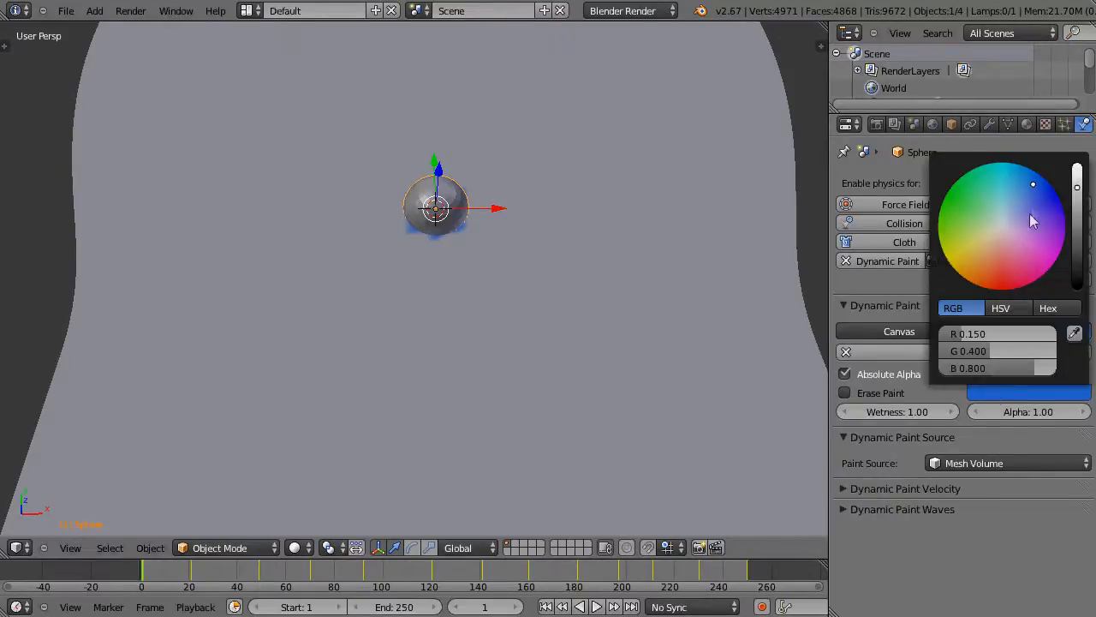
pyautogui.moveTo(1034, 190); pyautogui.dragTo(951, 215)
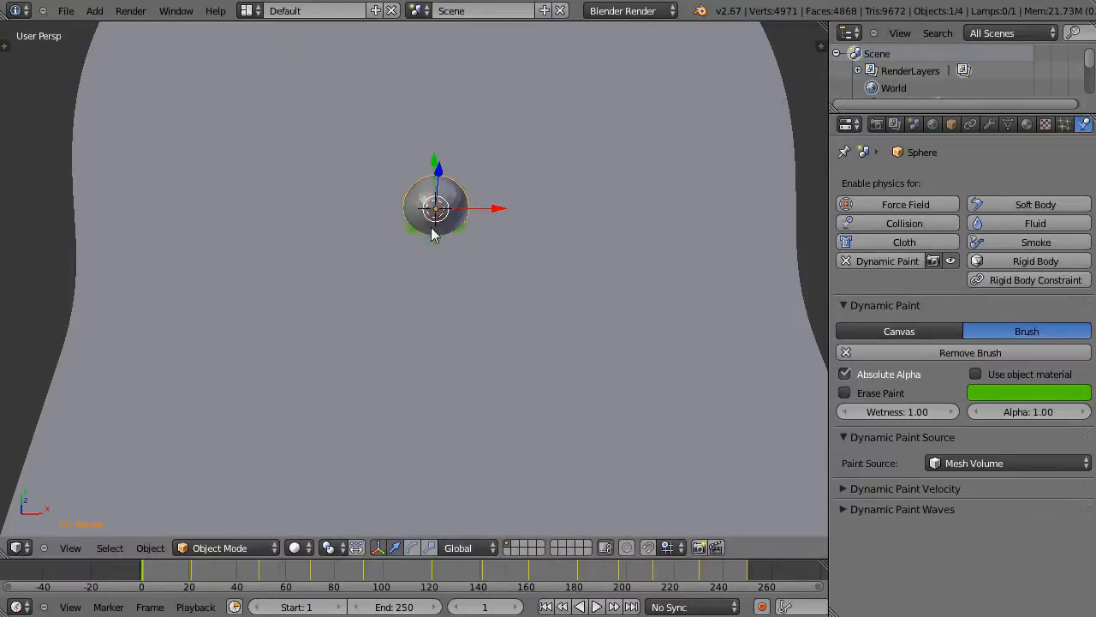
pyautogui.click(1032, 392)
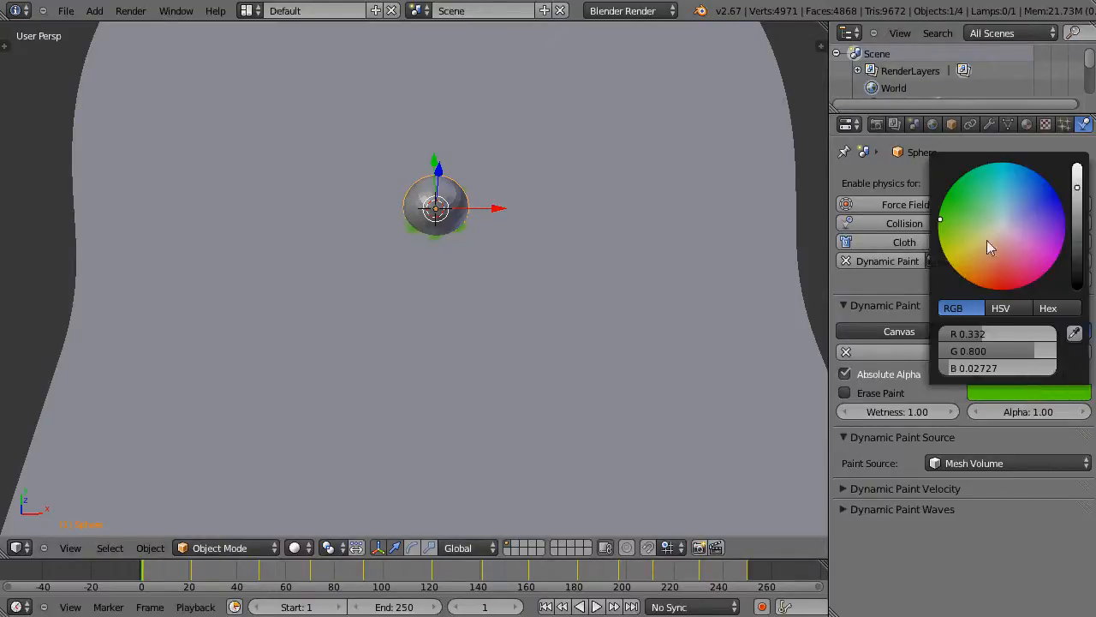
pyautogui.moveTo(943, 225)
pyautogui.mouseDown()
pyautogui.moveTo(991, 252)
pyautogui.moveTo(1002, 284)
pyautogui.mouseUp()
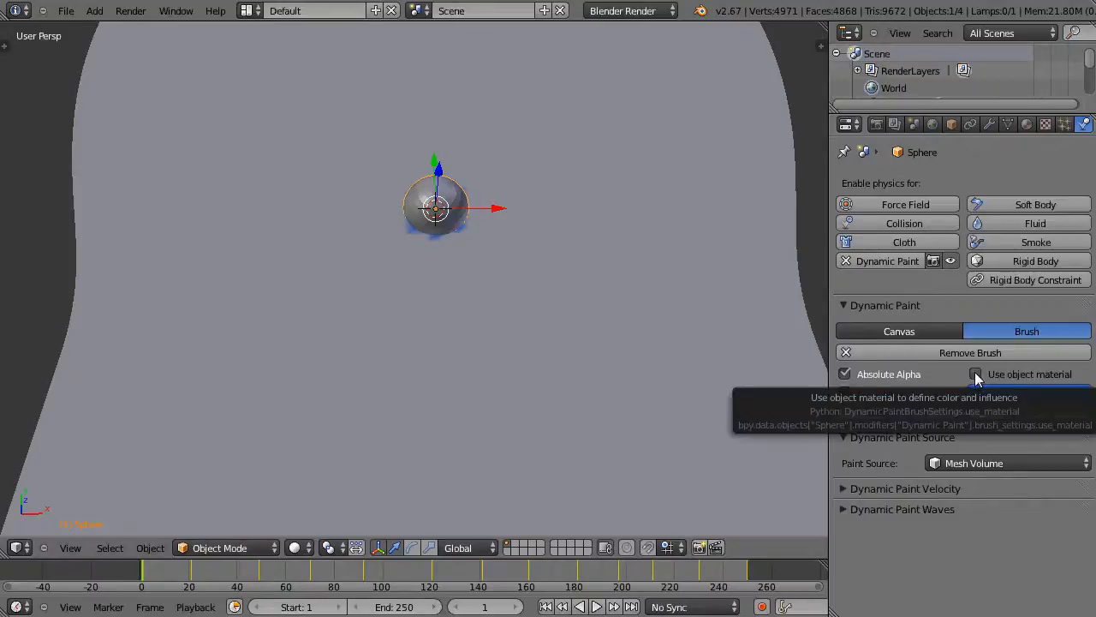
# Enable Use object material for the sphere's brush and look at the materials available for it.
pyautogui.click(976, 376)
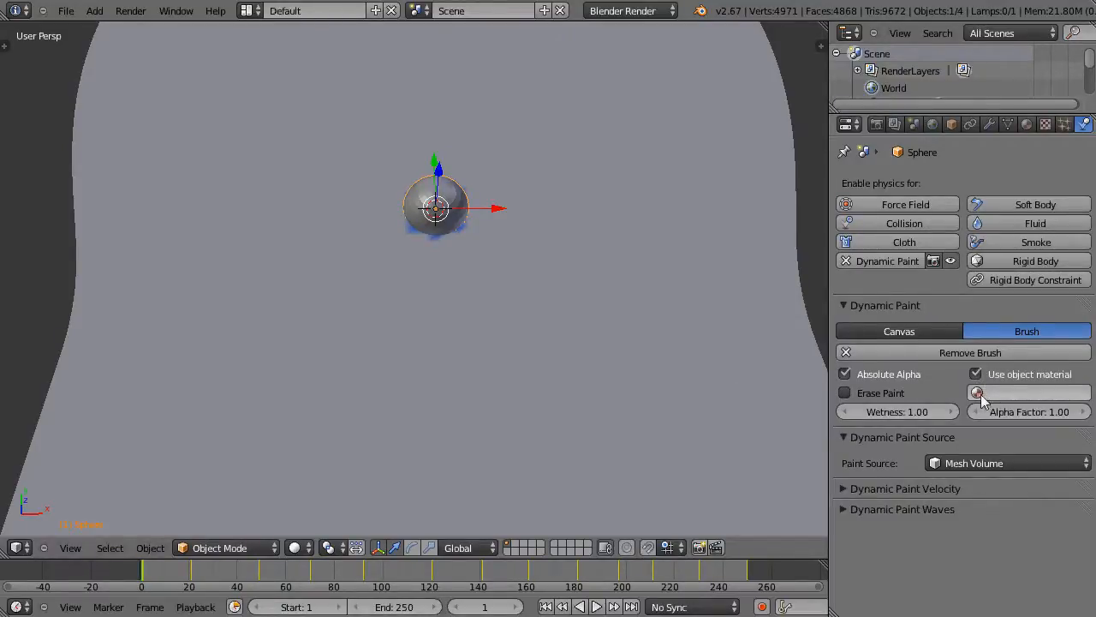
pyautogui.click(981, 394)
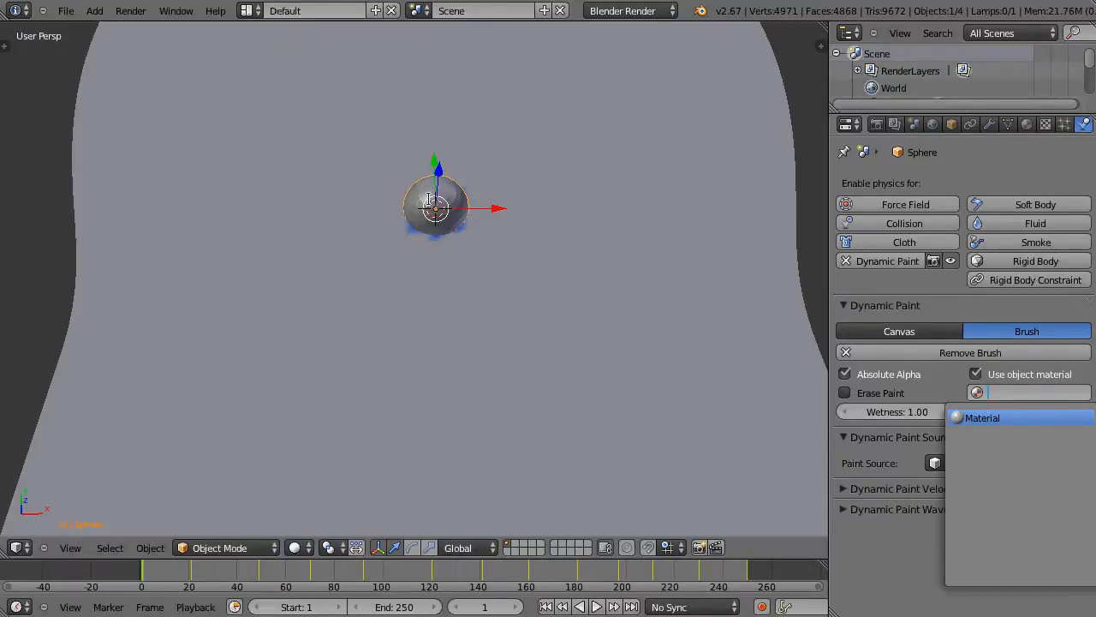
pyautogui.press('Escape')
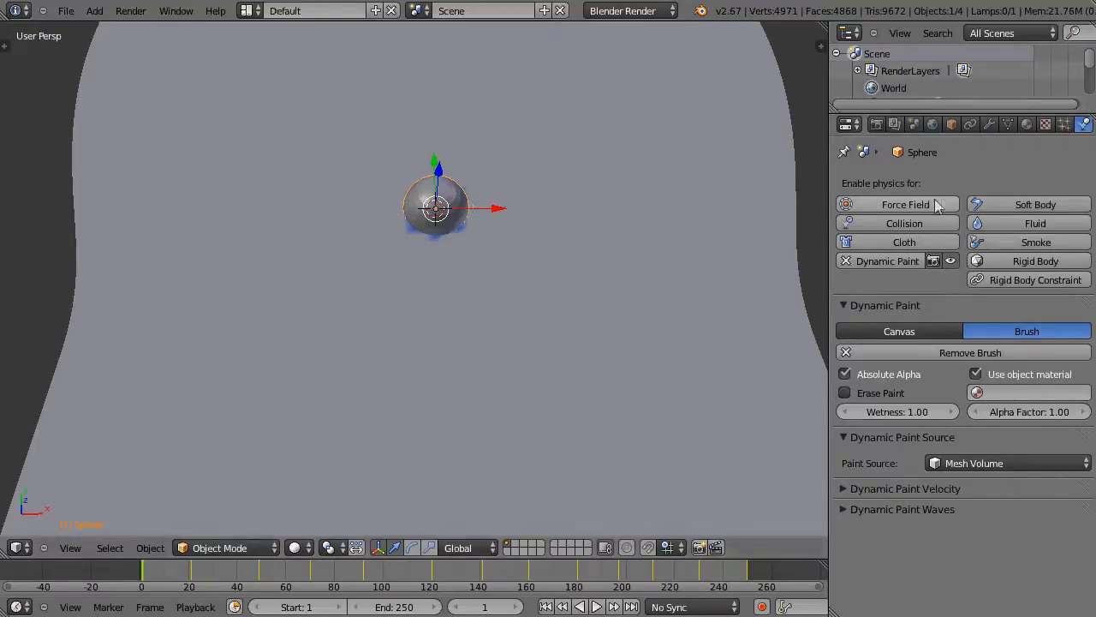
# Create a new material for the sphere and set its diffuse color to light blue.
pyautogui.click(1026, 124)
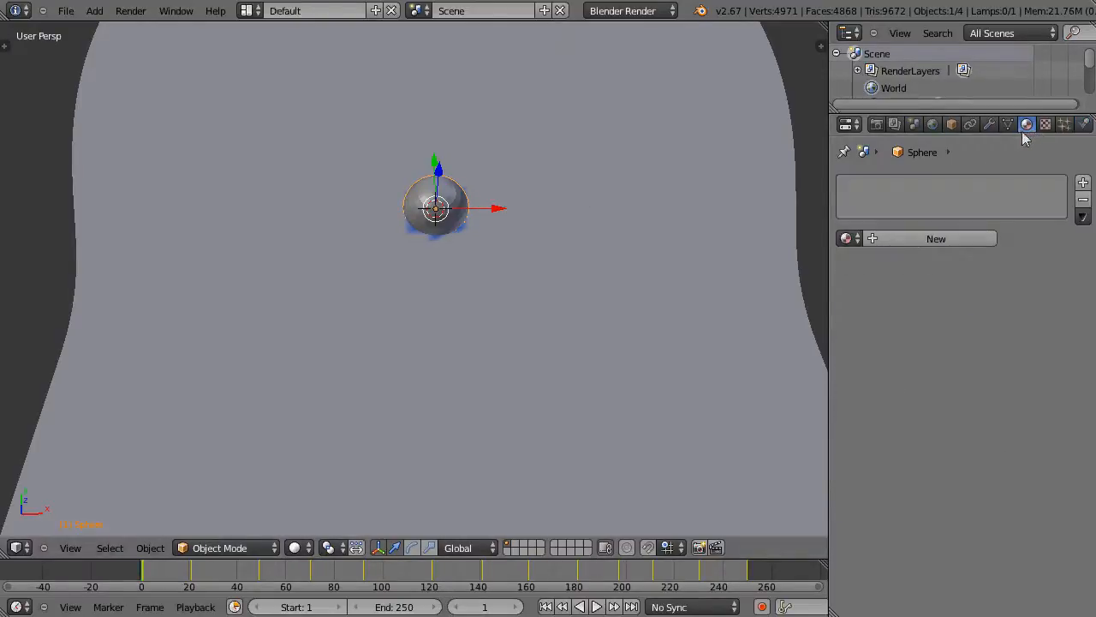
pyautogui.click(936, 239)
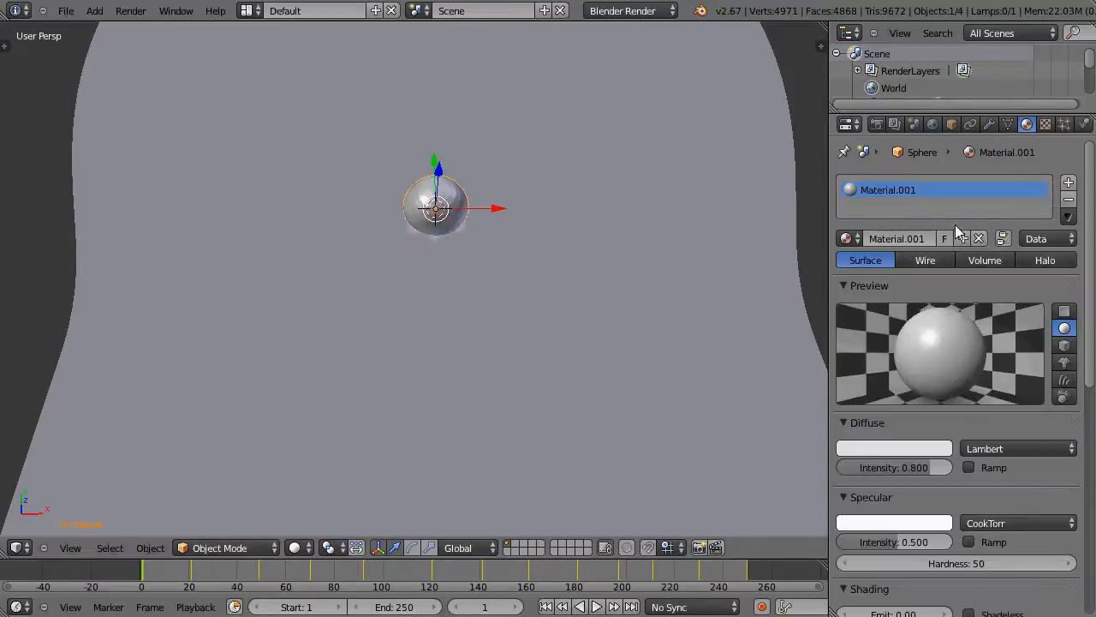
pyautogui.click(885, 449)
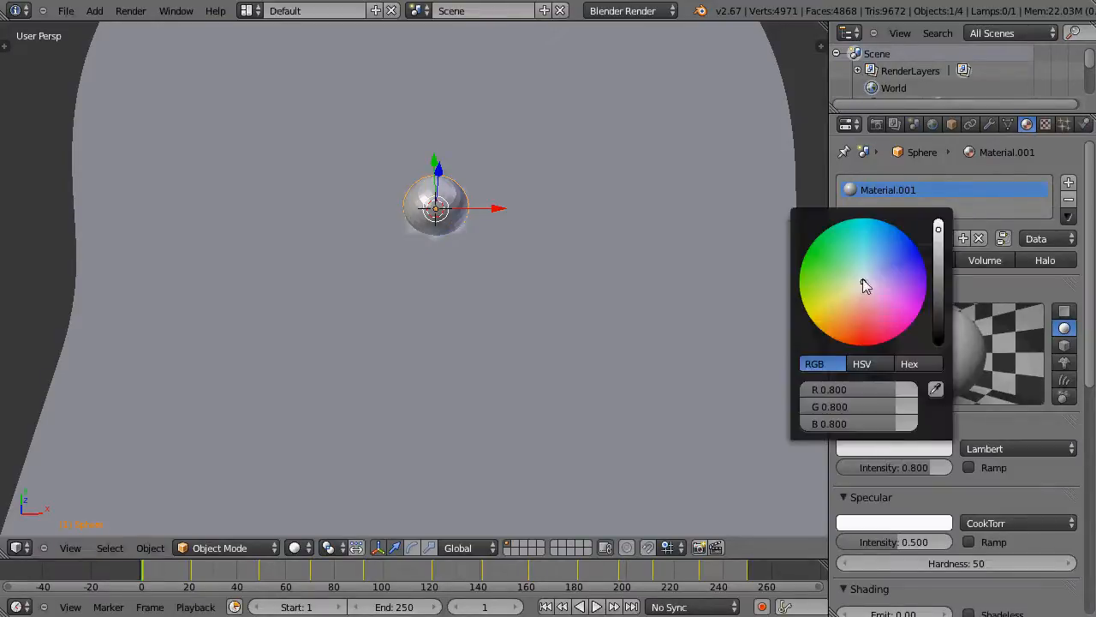
pyautogui.moveTo(862, 283); pyautogui.dragTo(890, 239)
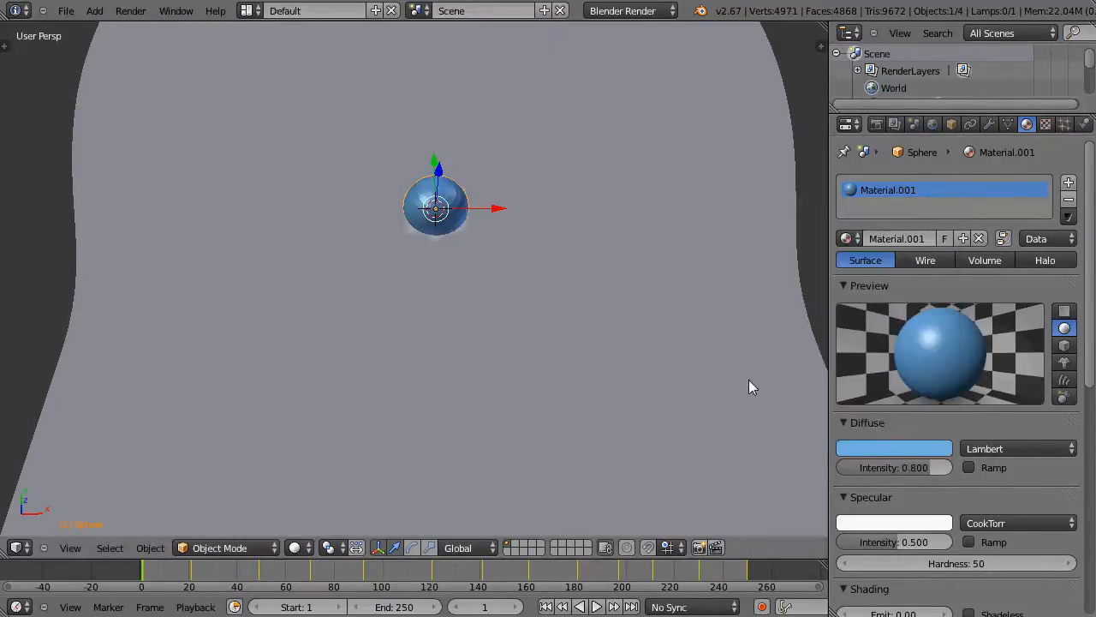
# Assign Material.001 as the material of the sphere's Dynamic Paint brush.
pyautogui.click(1084, 124)
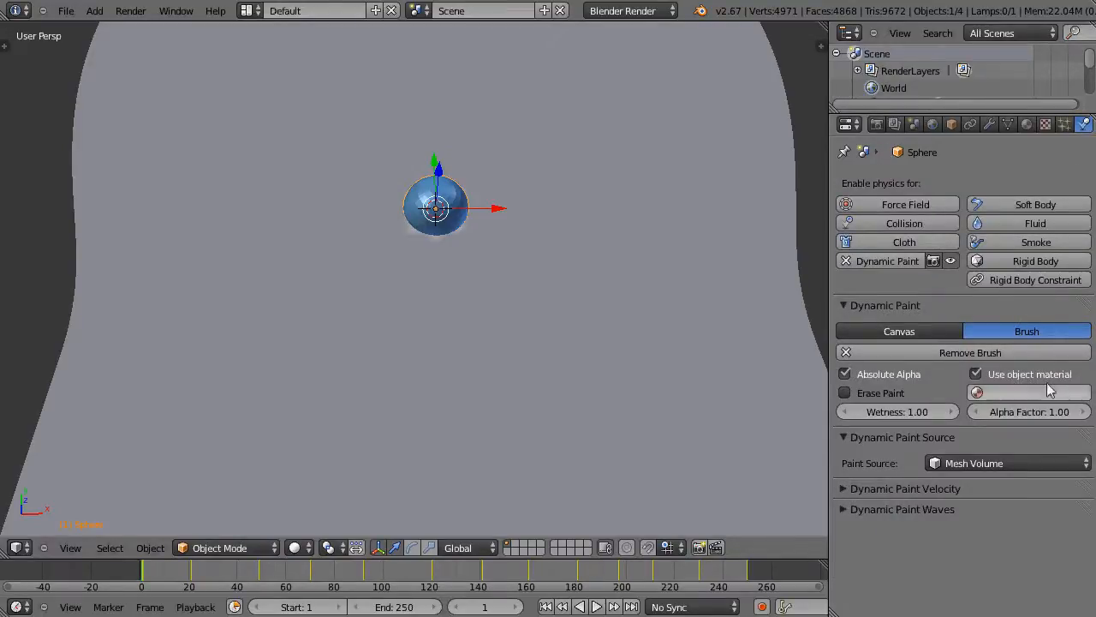
pyautogui.click(1011, 392)
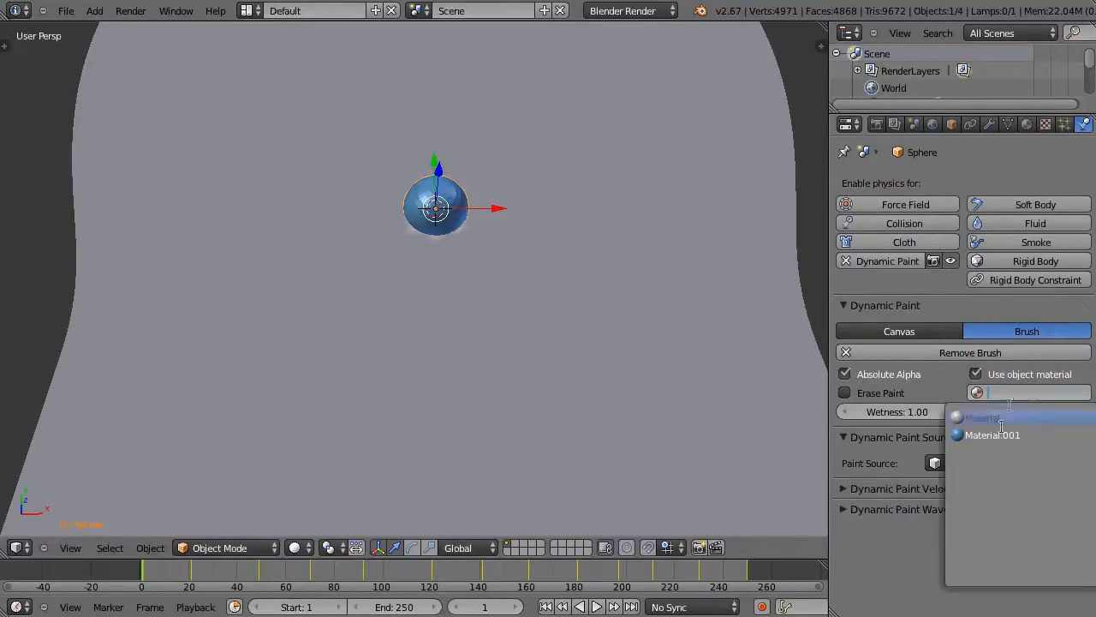
pyautogui.click(986, 436)
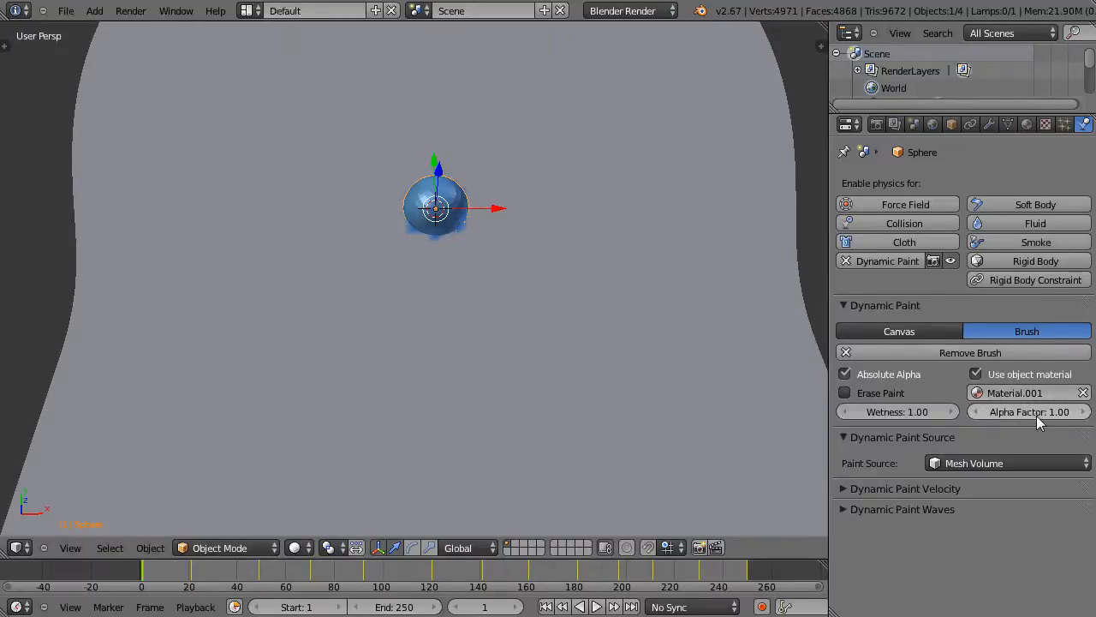
# Try the Erase Paint option on the sphere's brush and undo it.
pyautogui.click(845, 377)
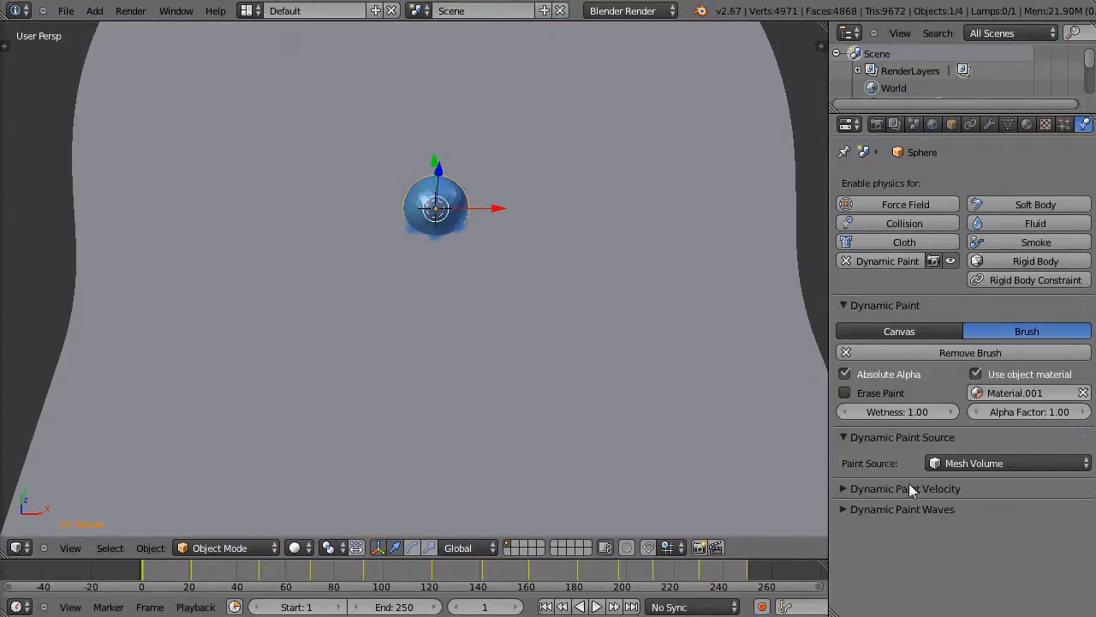
pyautogui.click(845, 393)
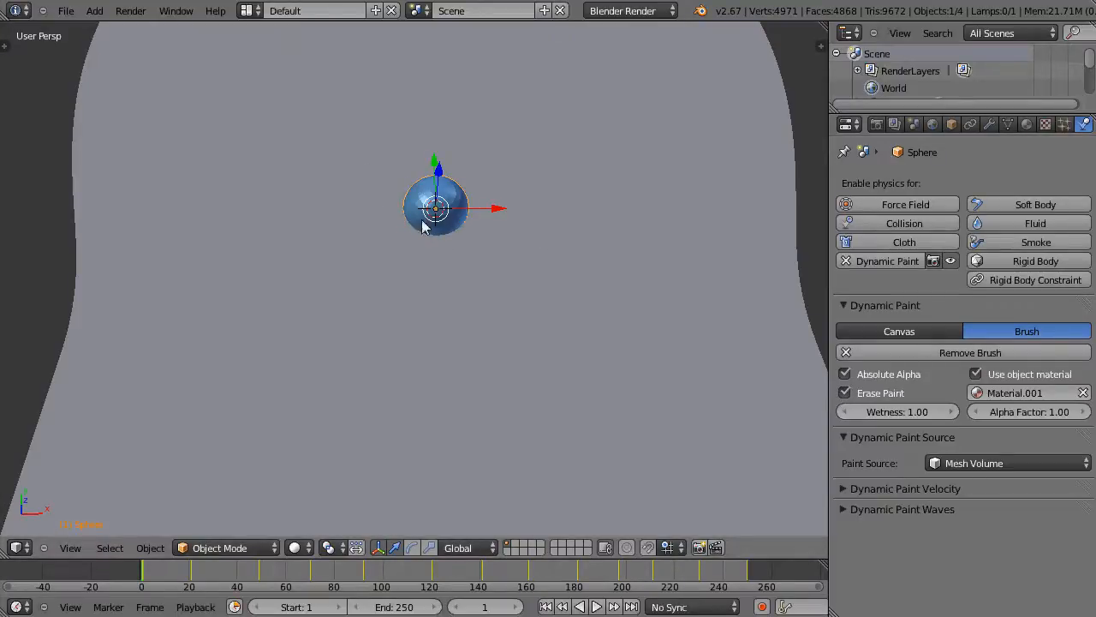
pyautogui.hotkey('ctrl', 'z')
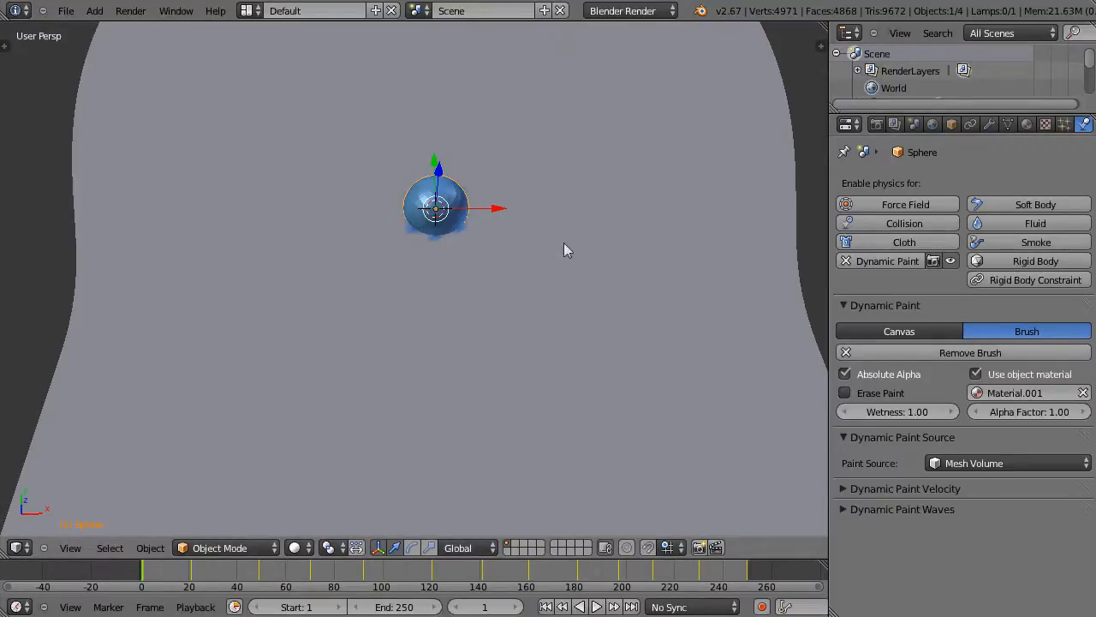
# Compare the sphere's brush with and without Use object material, check the available render engines, and leave the option off.
pyautogui.click(976, 374)
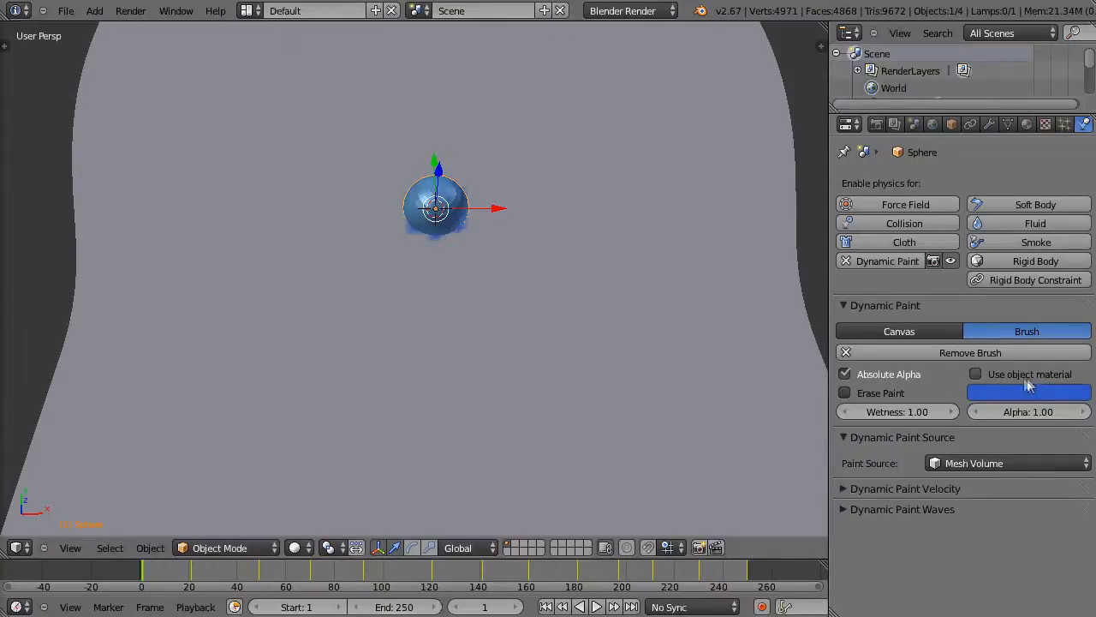
pyautogui.click(975, 376)
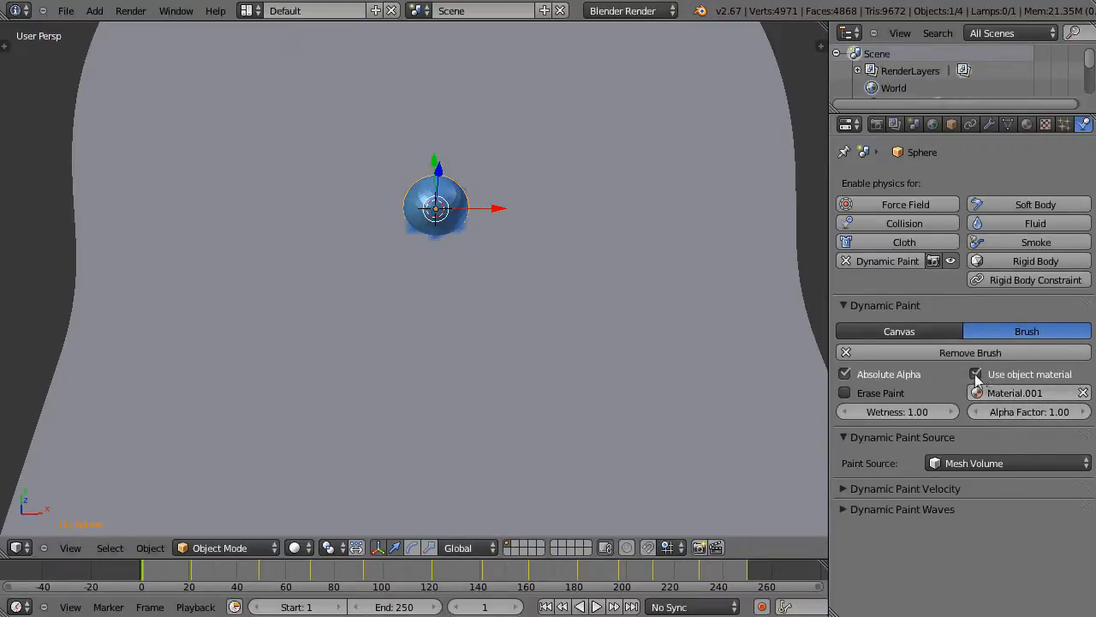
pyautogui.click(623, 12)
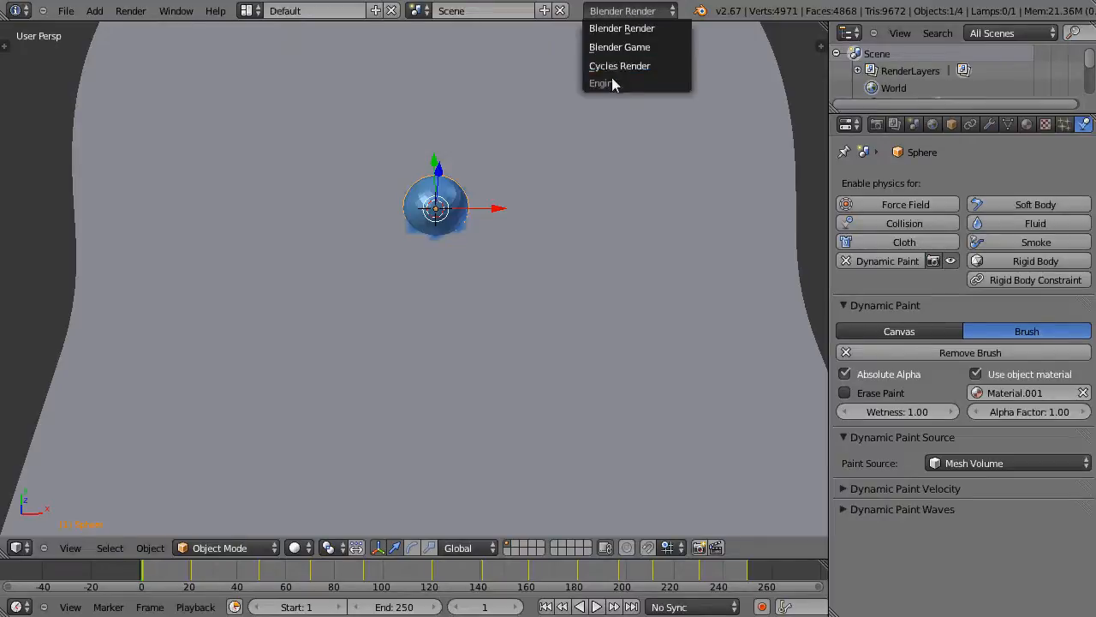
pyautogui.click(623, 11)
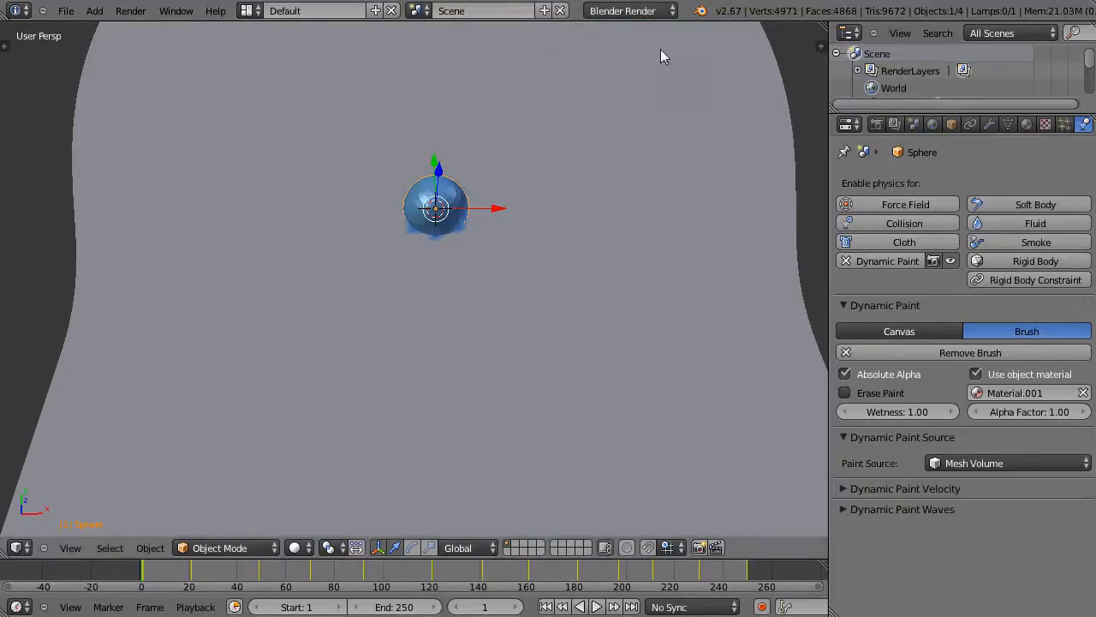
pyautogui.click(977, 375)
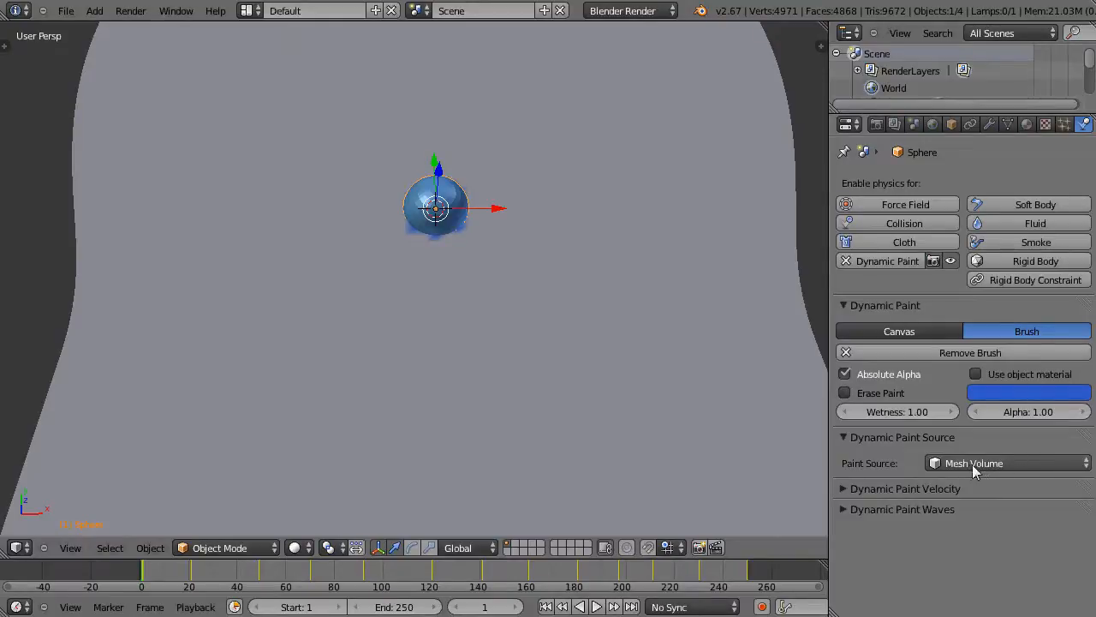
# Try Mesh Volume + Proximity as the brush's paint source, and switch it to Proximity.
pyautogui.click(1011, 465)
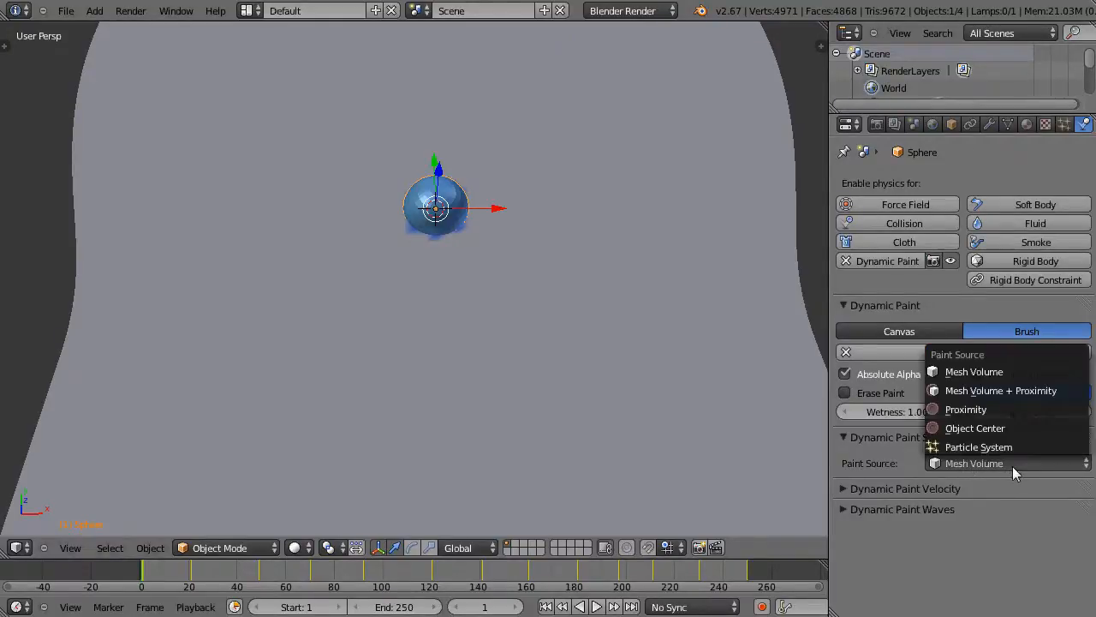
pyautogui.click(1013, 392)
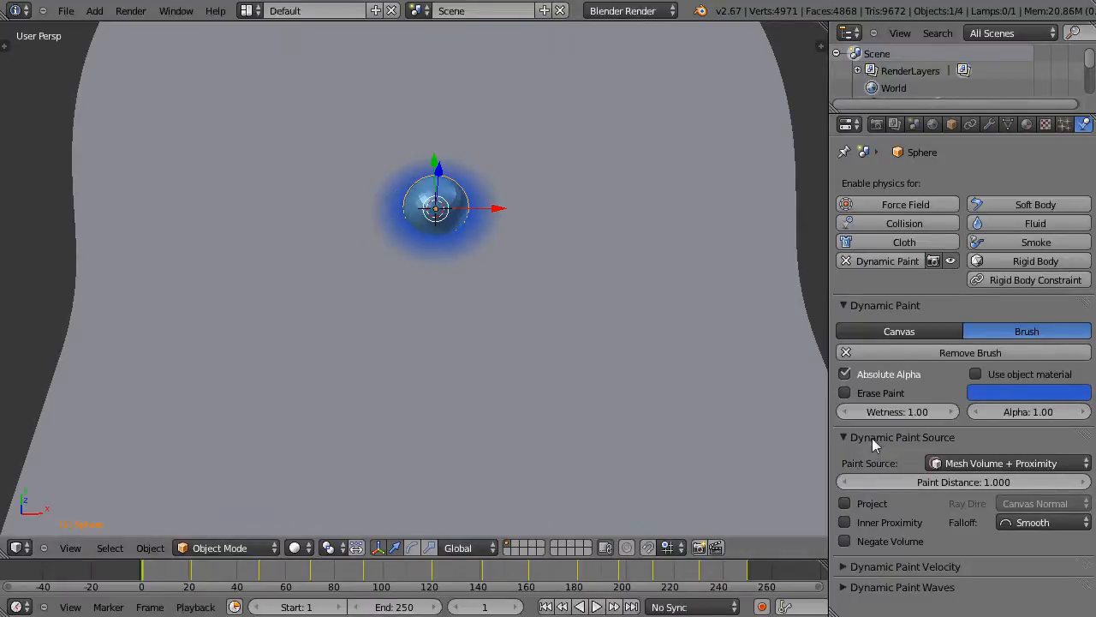
pyautogui.click(976, 462)
pyautogui.click(973, 411)
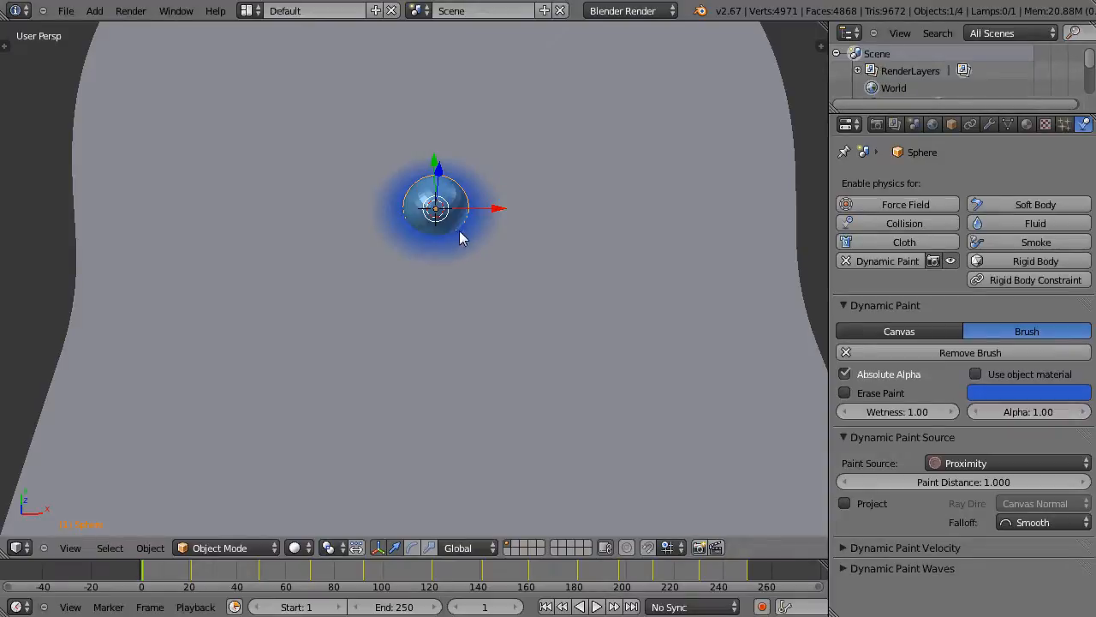
# Try Object Center as the sphere brush's paint source and inspect the sphere's centre in wireframe shading.
pyautogui.click(1018, 464)
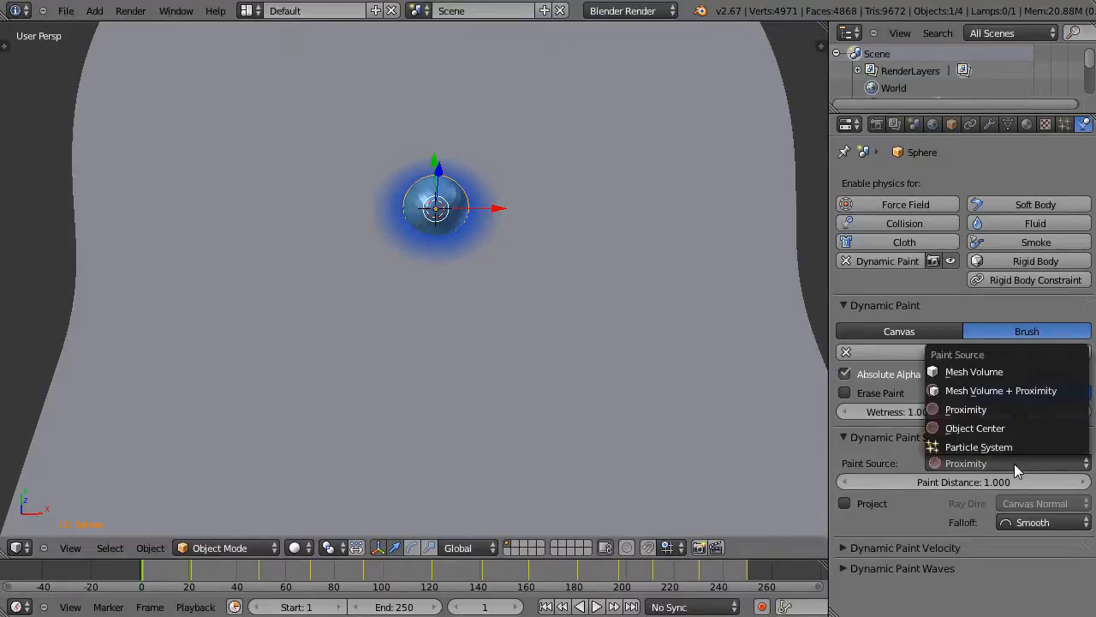
pyautogui.click(984, 428)
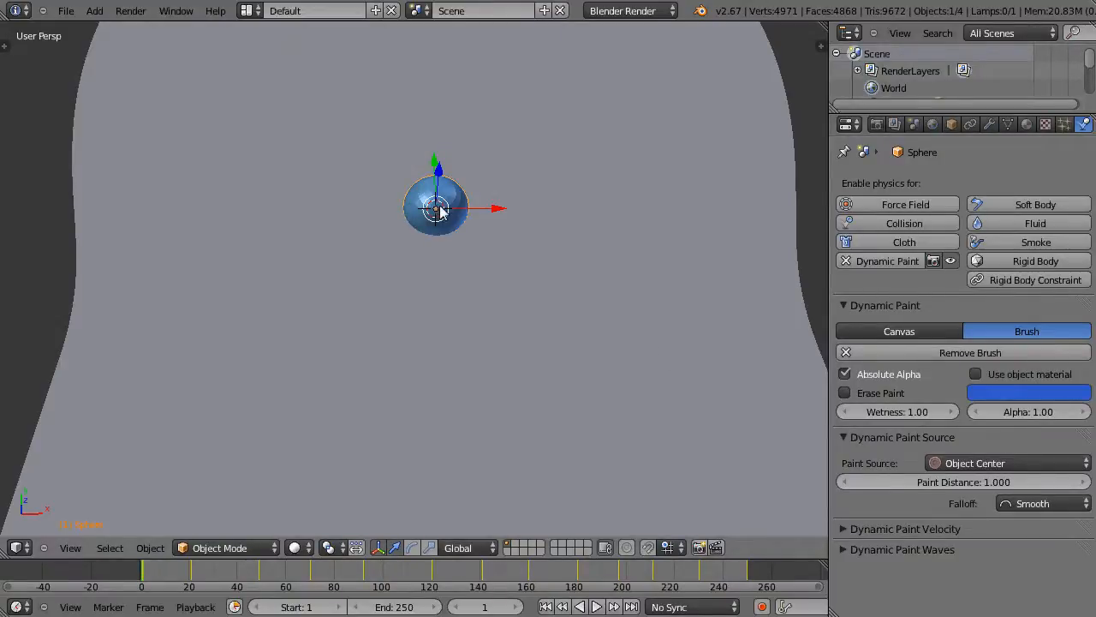
pyautogui.press('z')
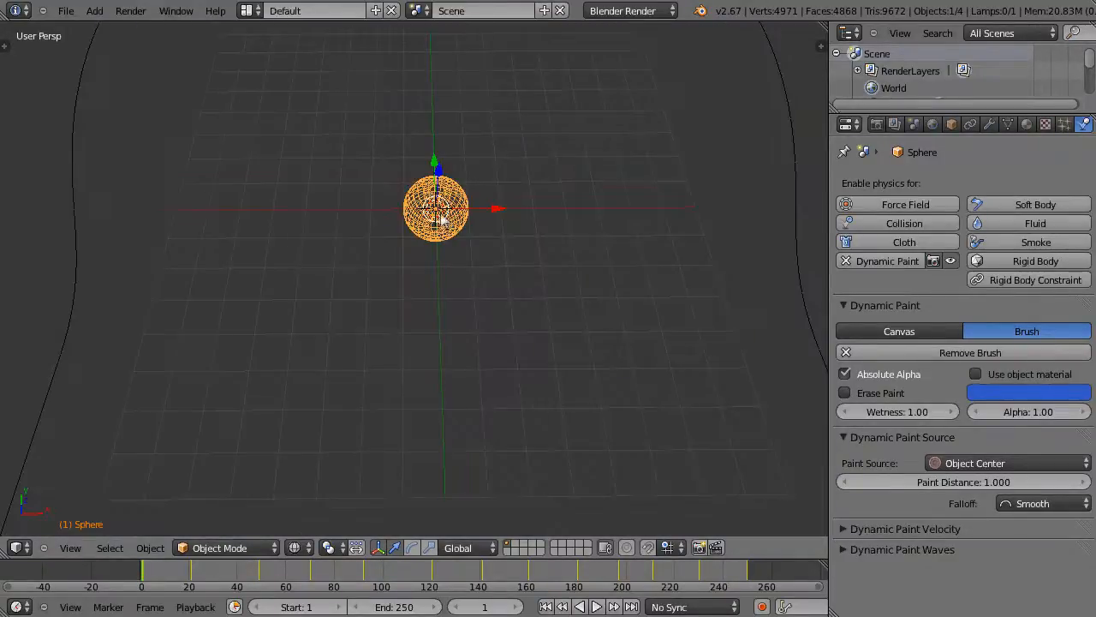
pyautogui.hotkey('shift', 'z')
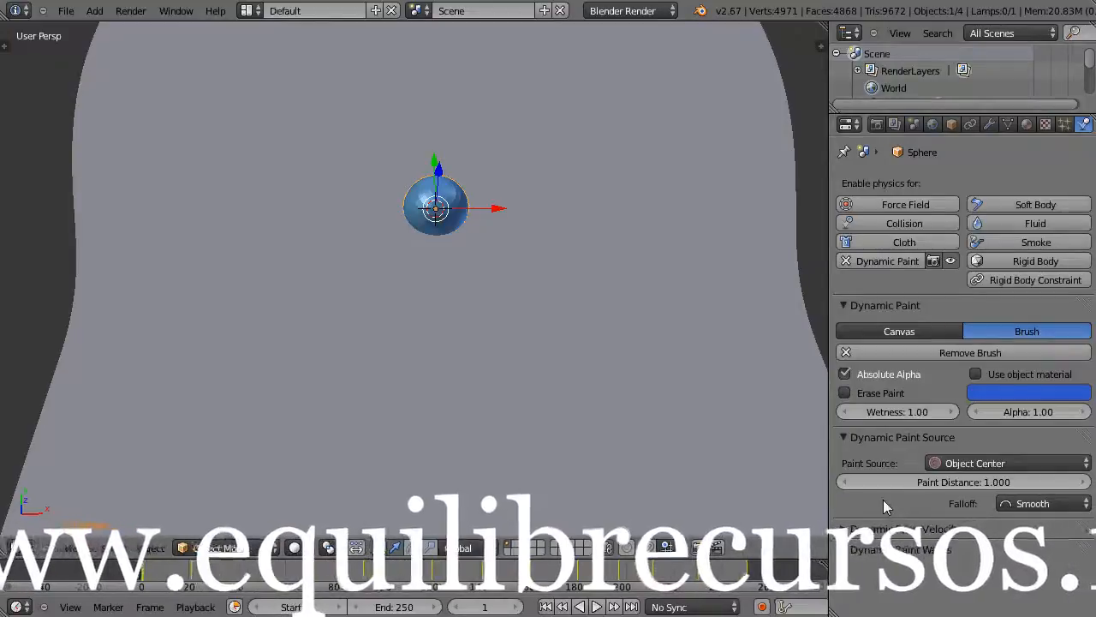
# Review the brush's paint source choices and set the source to Mesh Volume.
pyautogui.click(976, 462)
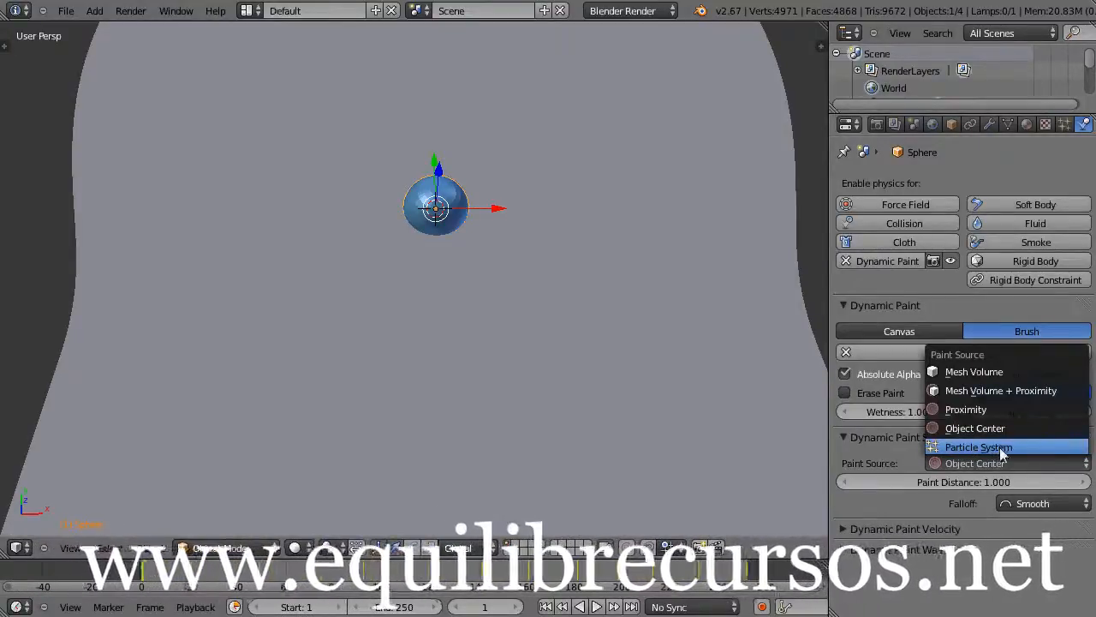
pyautogui.click(985, 428)
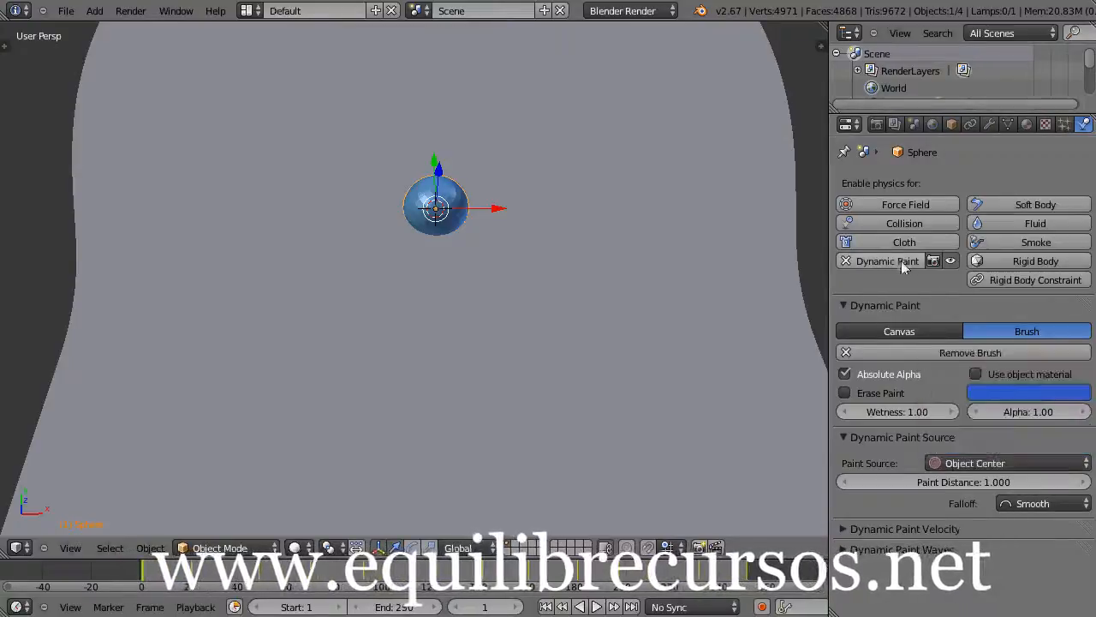
pyautogui.click(1012, 462)
pyautogui.click(977, 375)
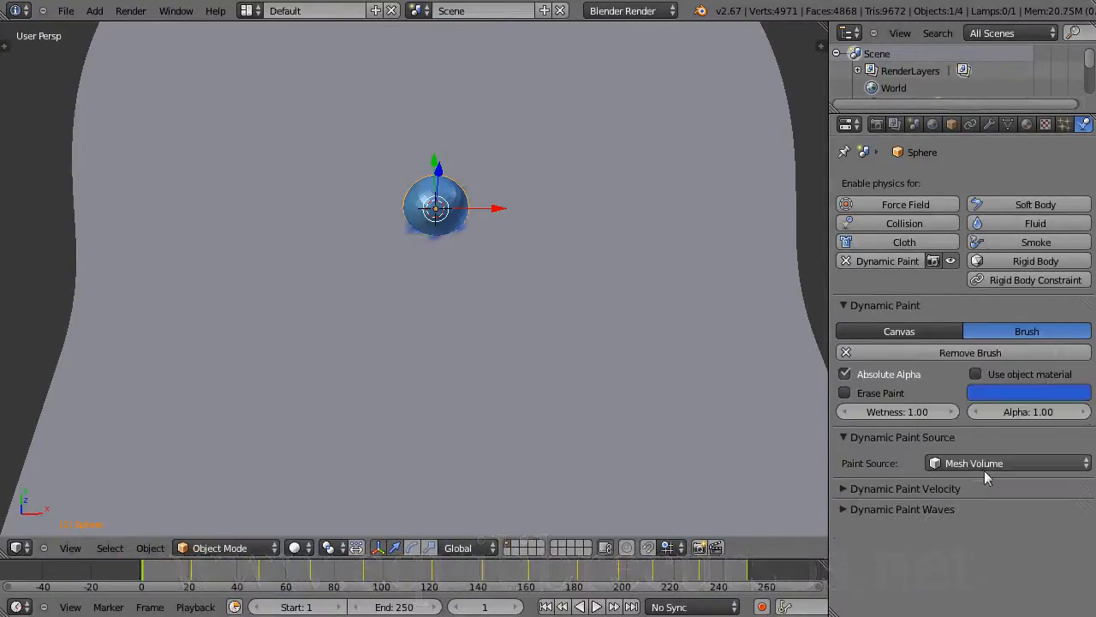
# Show only the brush's Dynamic Paint Velocity settings and try Multiply Alpha and Replace Color, leaving both off.
pyautogui.keyDown('ctrl'); pyautogui.click(877, 488); pyautogui.keyUp('ctrl')
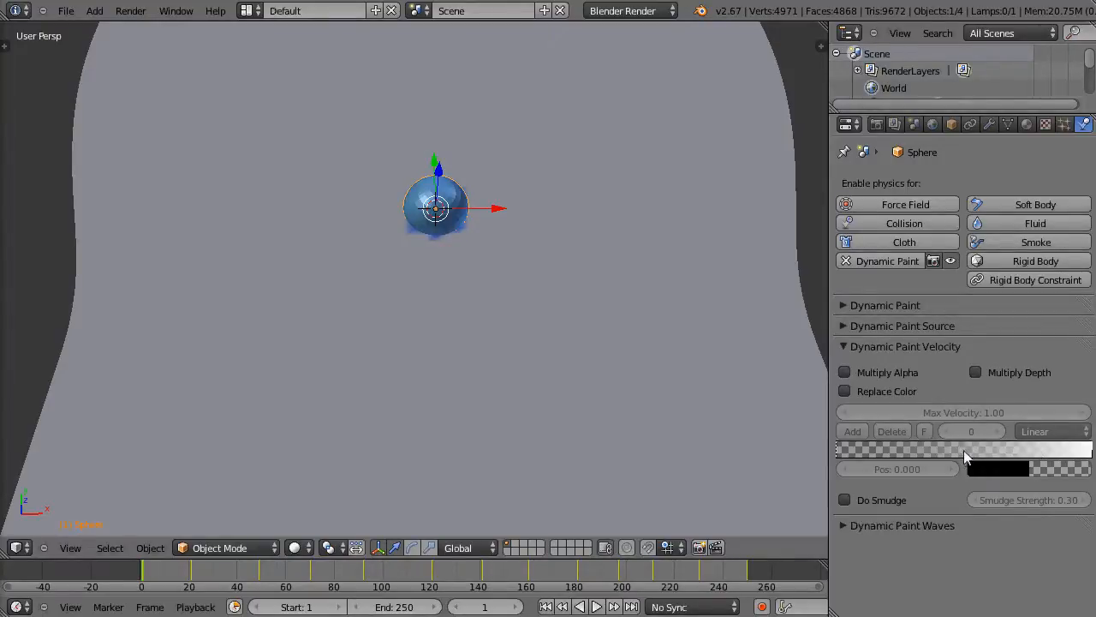
pyautogui.click(844, 372)
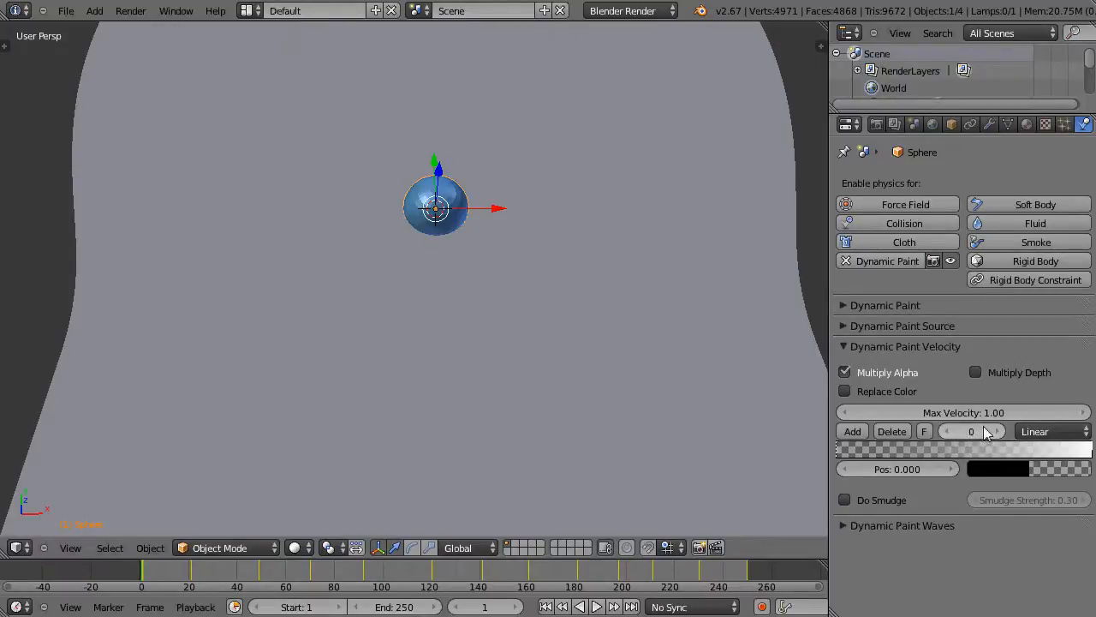
pyautogui.click(845, 372)
pyautogui.click(845, 392)
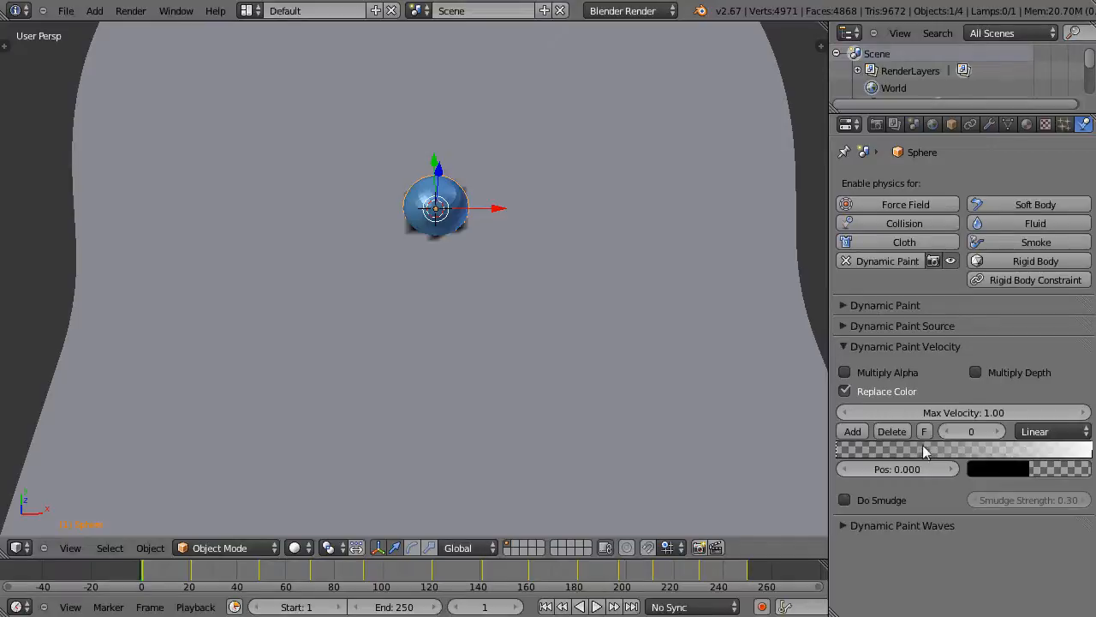
pyautogui.click(846, 392)
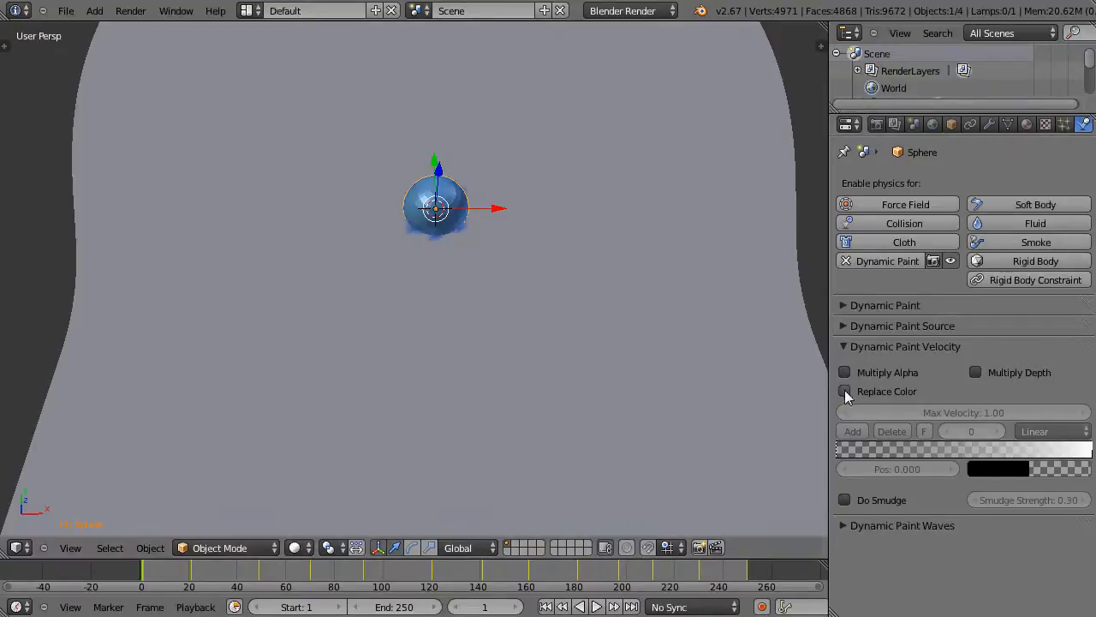
# Try the Multiply Depth and Do Smudge velocity options on the sphere's brush, and turn both off.
pyautogui.click(976, 373)
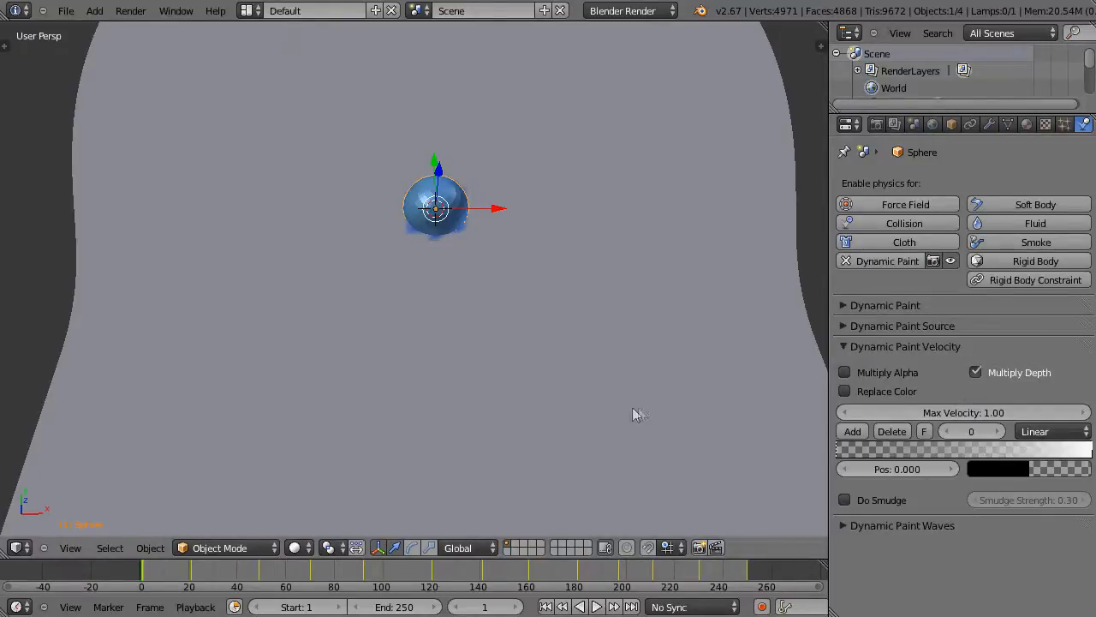
pyautogui.click(844, 500)
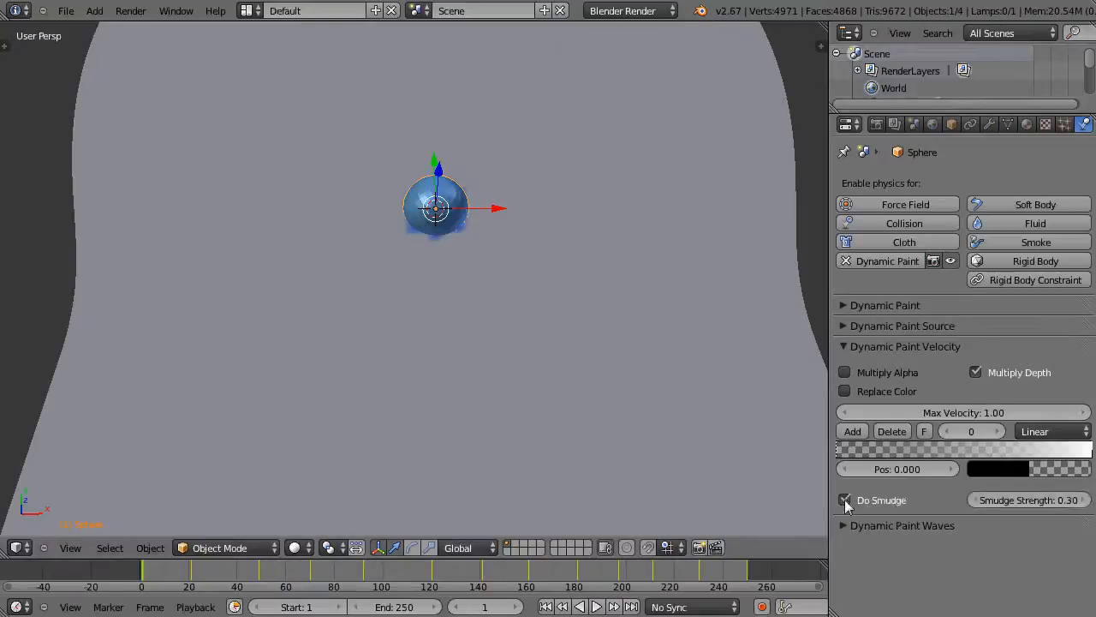
pyautogui.click(976, 373)
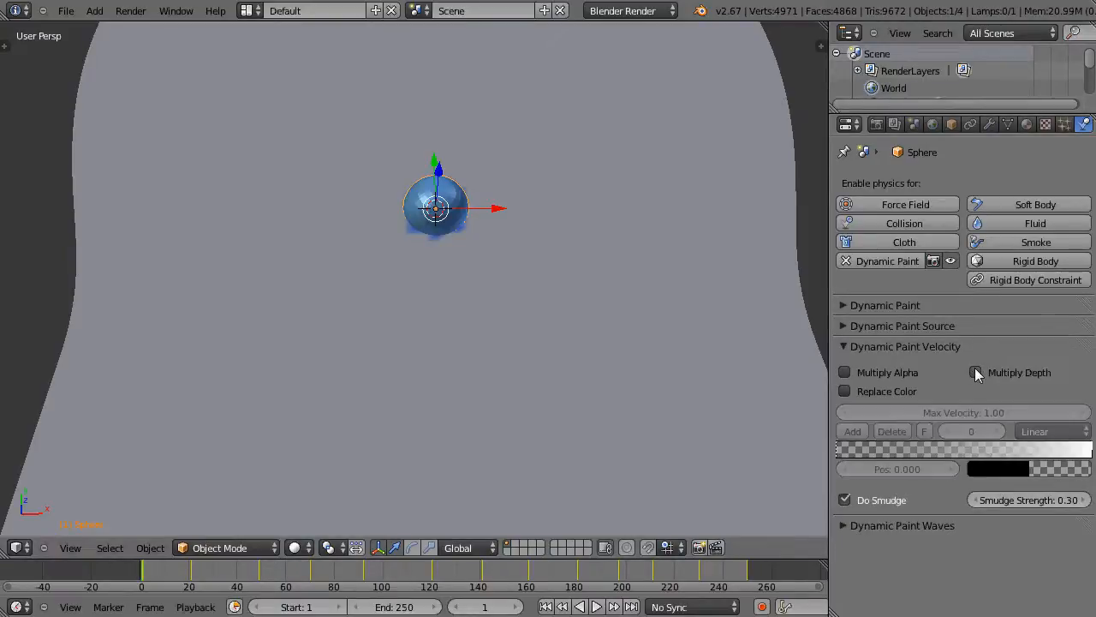
pyautogui.click(844, 501)
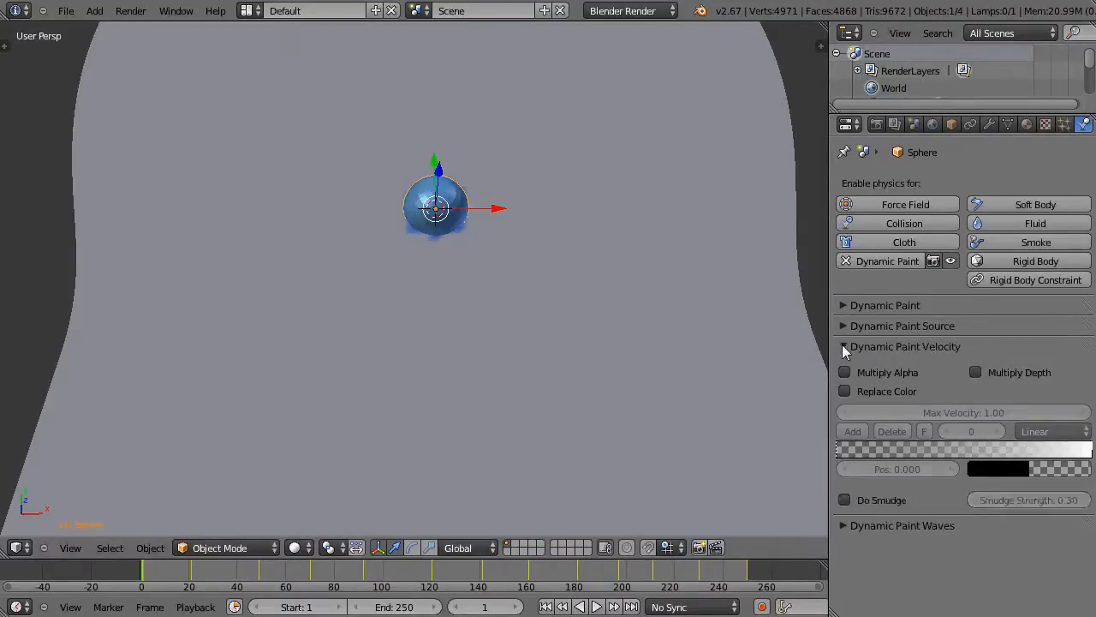
# Examine the brush's Dynamic Paint Waves settings and available wave types, keeping Depth Change.
pyautogui.click(844, 346)
pyautogui.click(842, 368)
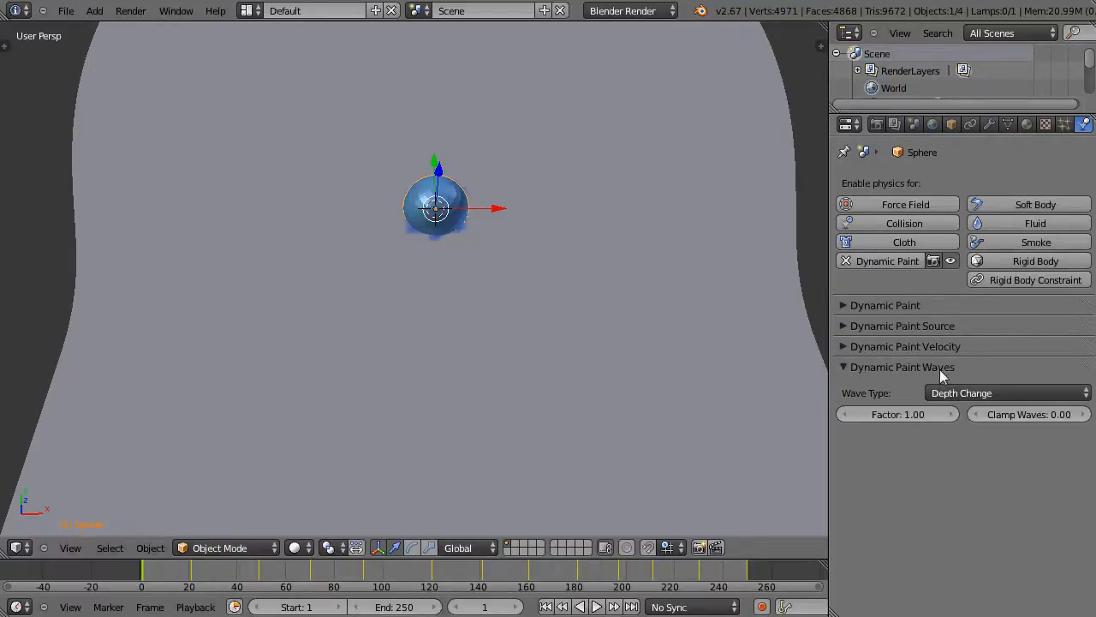
pyautogui.click(968, 394)
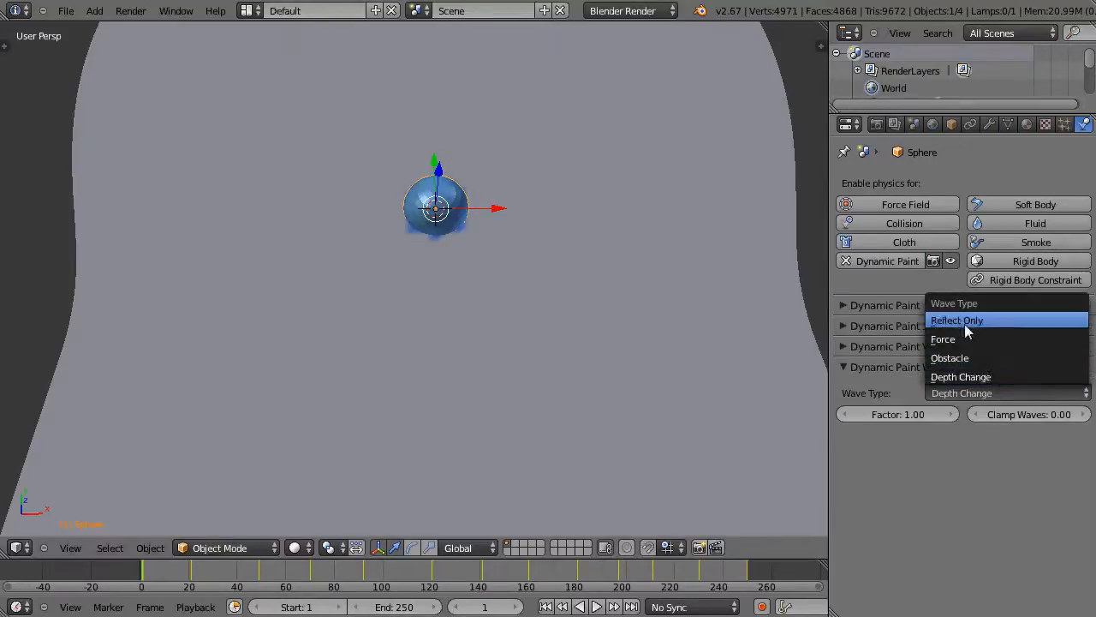
pyautogui.click(972, 377)
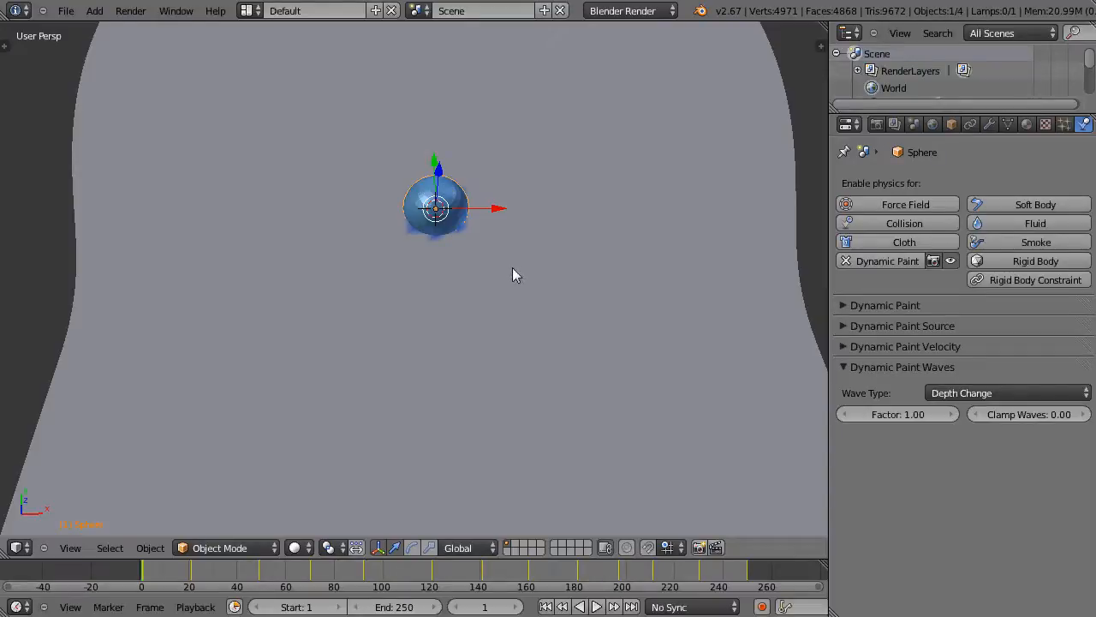
# Select the plane and examine its Dynamic Paint canvas settings, toggling the surface's viewport preview off and on.
pyautogui.rightClick(549, 308)
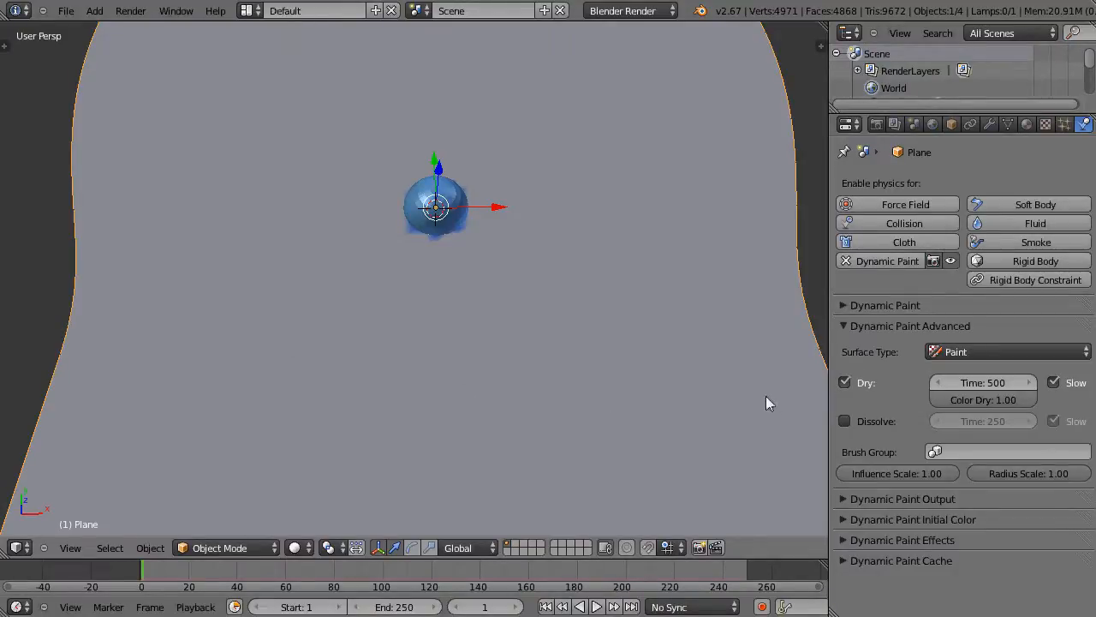
pyautogui.click(843, 305)
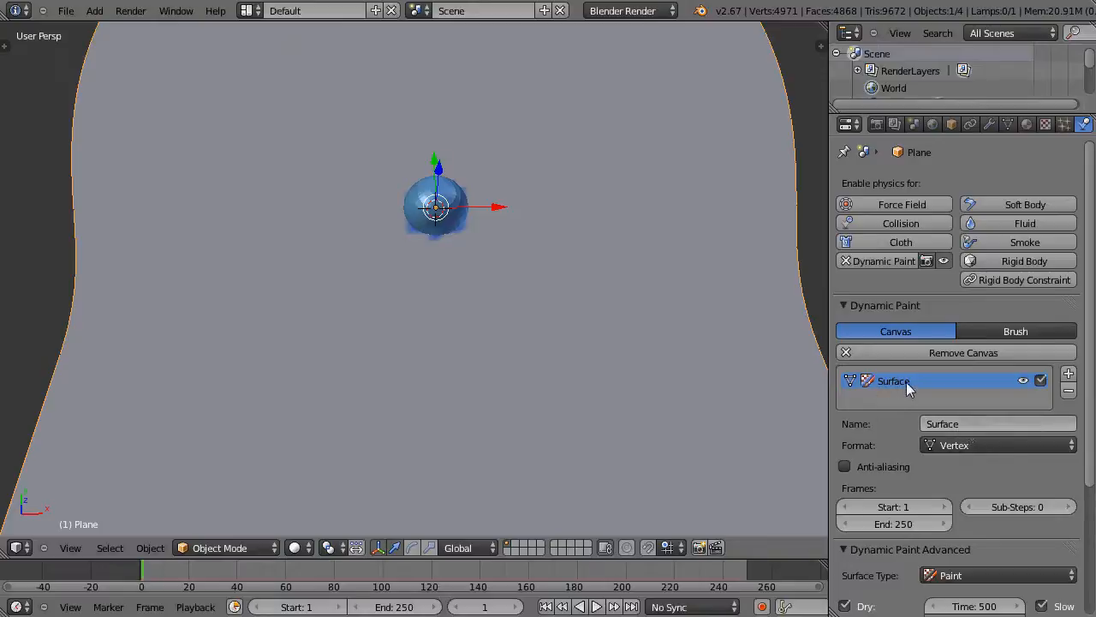
pyautogui.click(1025, 382)
pyautogui.click(1023, 382)
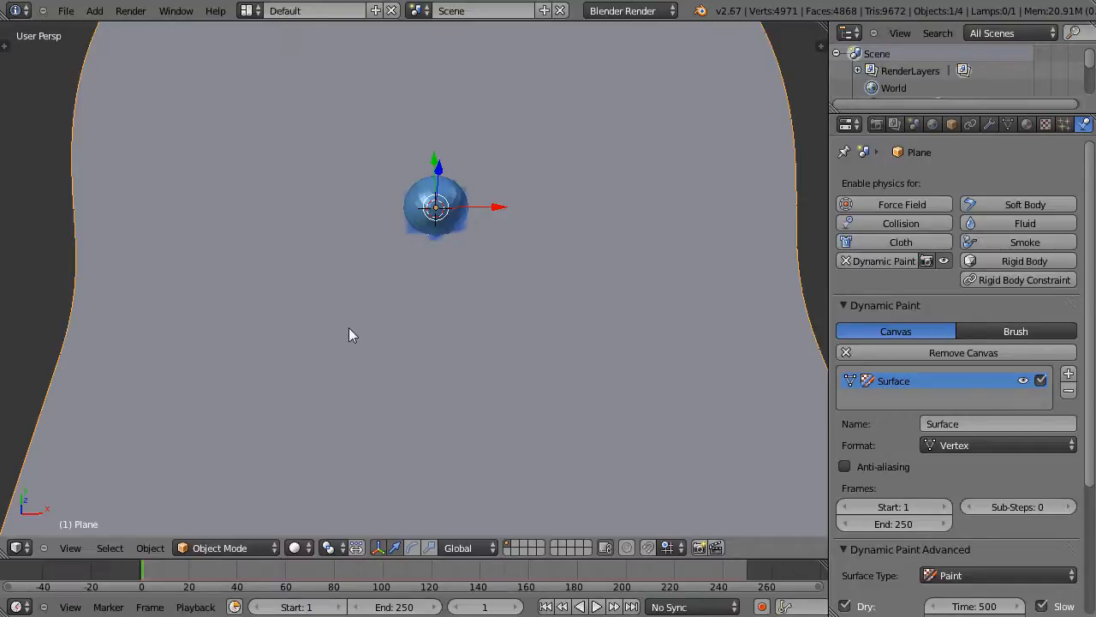
# Inspect the plane's mesh density in Edit Mode with everything deselected, and keep Vertex as the canvas surface format.
pyautogui.press('Tab')
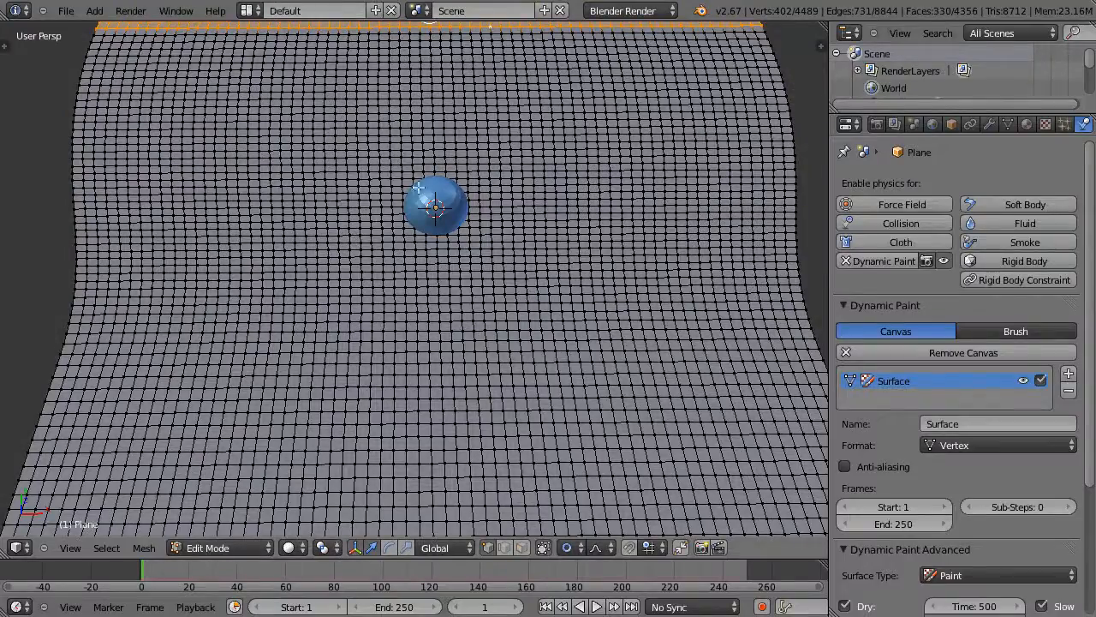
pyautogui.press('a')
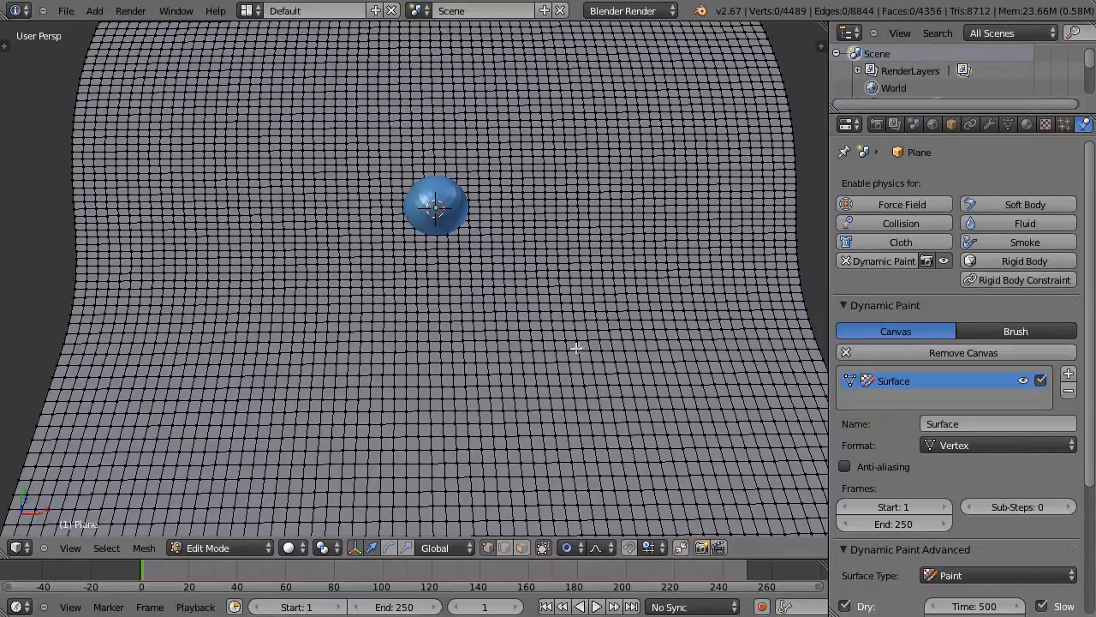
pyautogui.press('Tab')
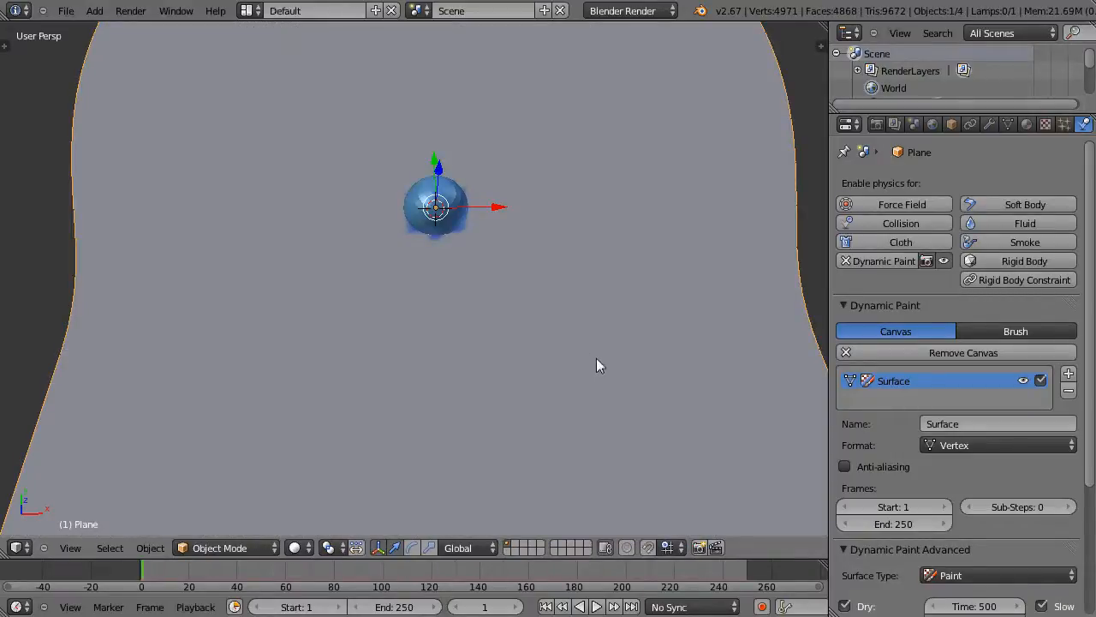
pyautogui.click(984, 444)
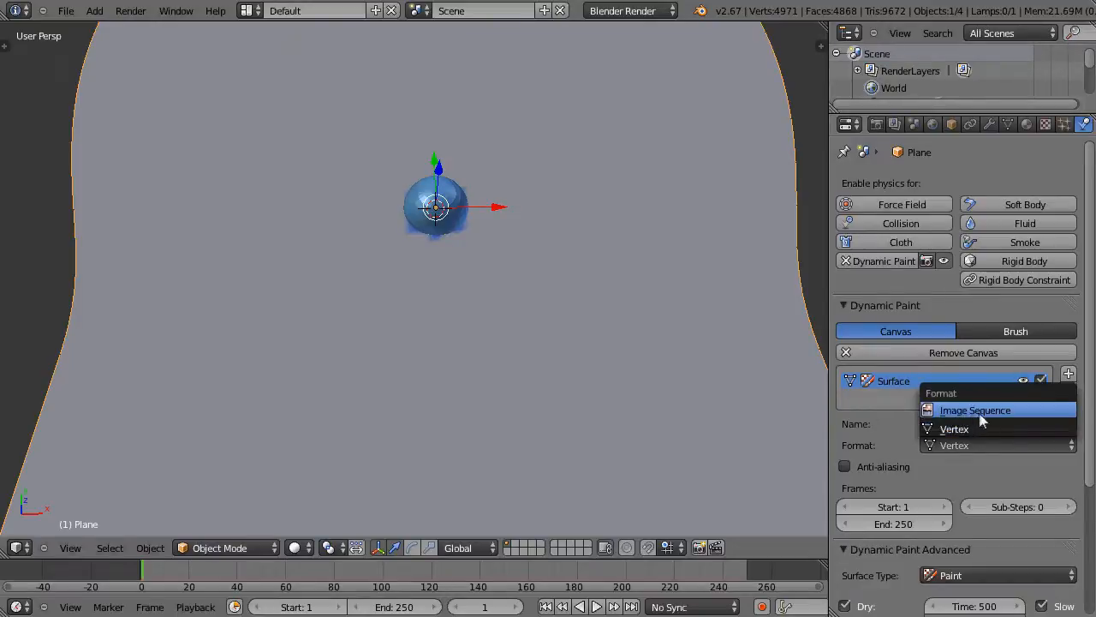
pyautogui.click(975, 429)
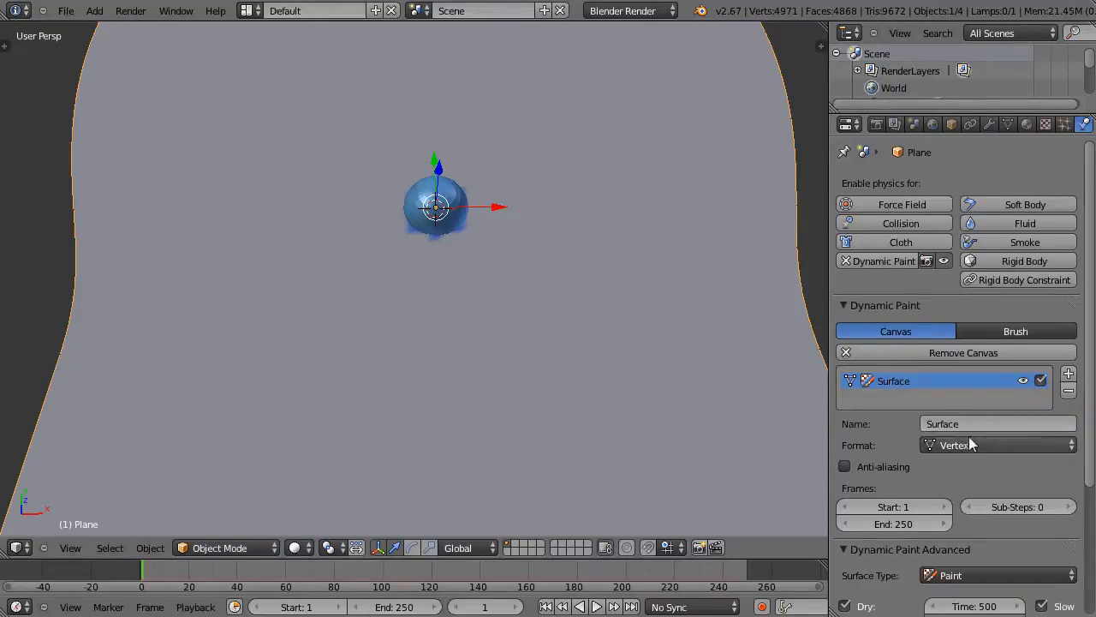
# Compare the canvas surface with and without Anti-aliasing, and leave the option enabled.
pyautogui.click(844, 467)
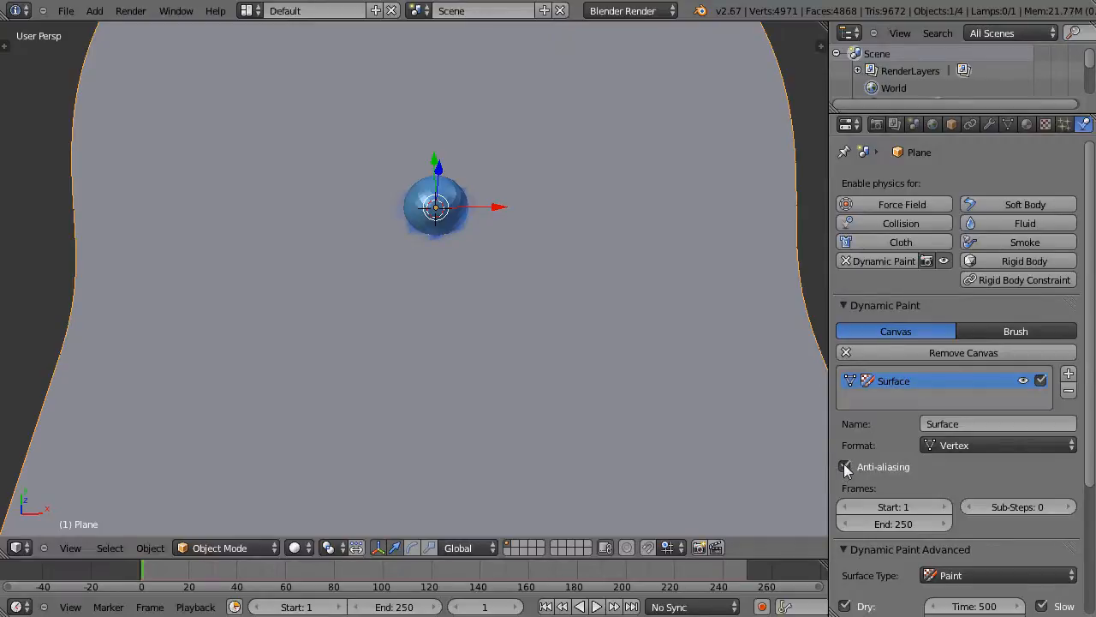
pyautogui.click(845, 467)
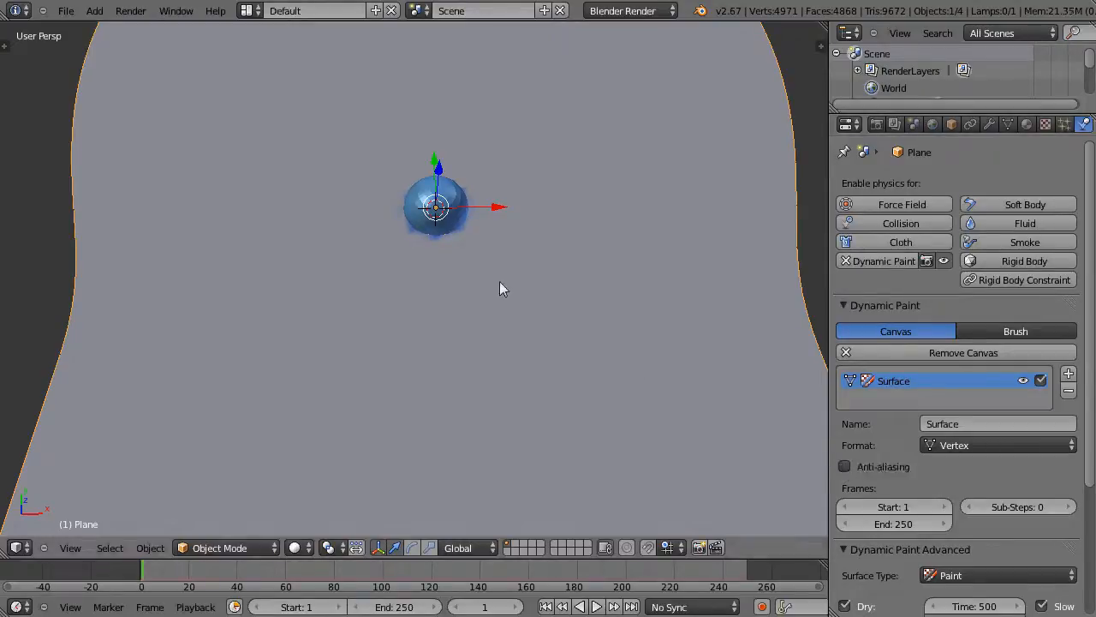
pyautogui.click(846, 466)
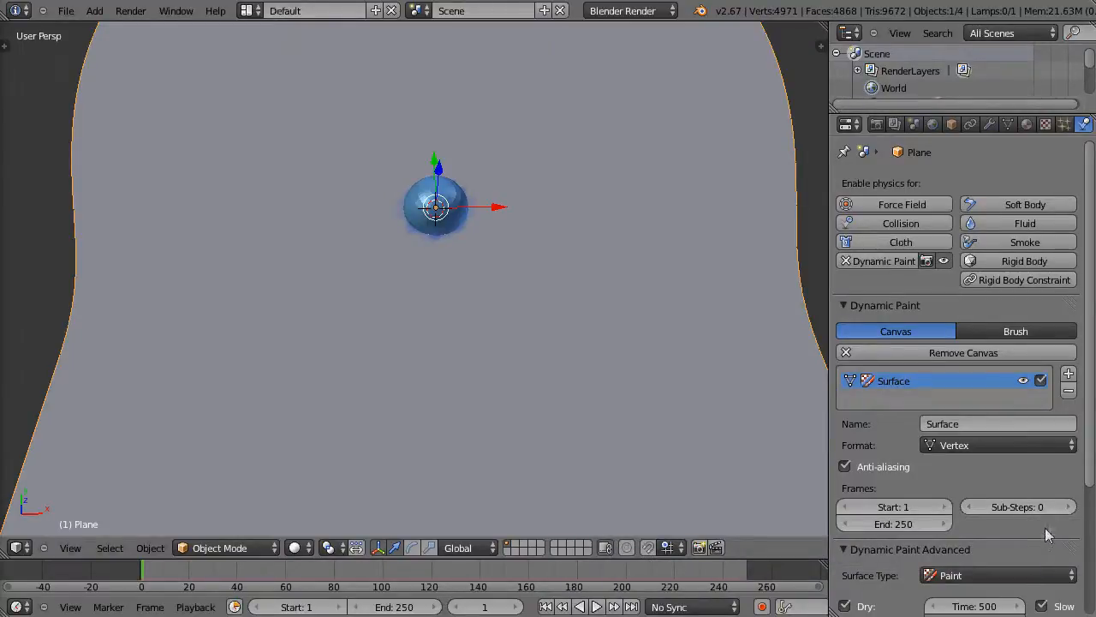
# Try 1 sub-step for the canvas surface, reset it to 0, and collapse the canvas's main Dynamic Paint settings.
pyautogui.click(1067, 507)
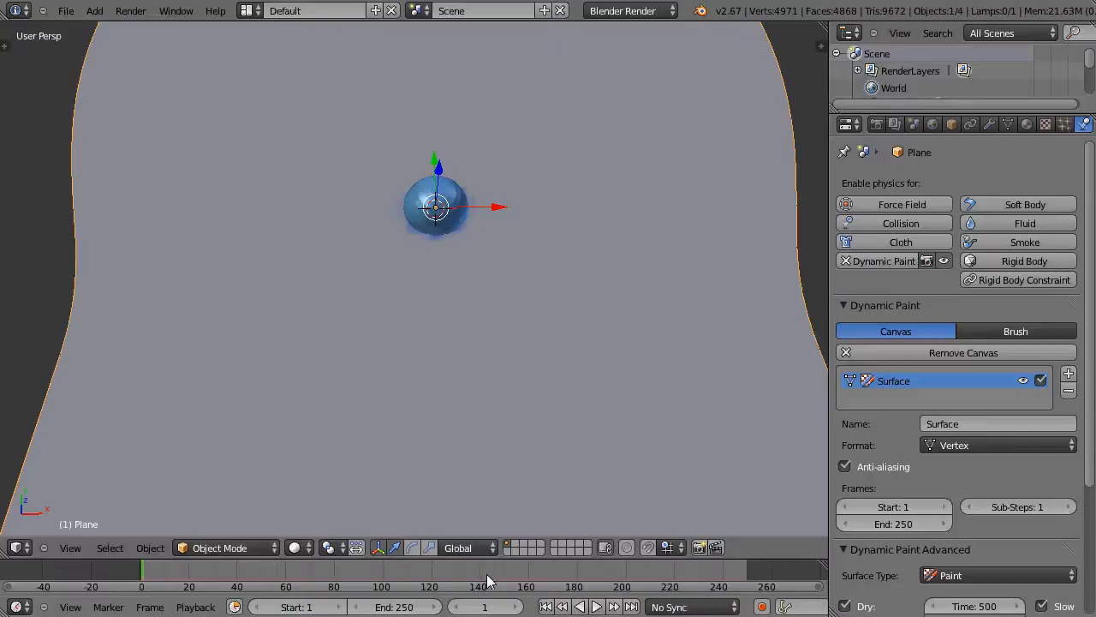
pyautogui.click(969, 506)
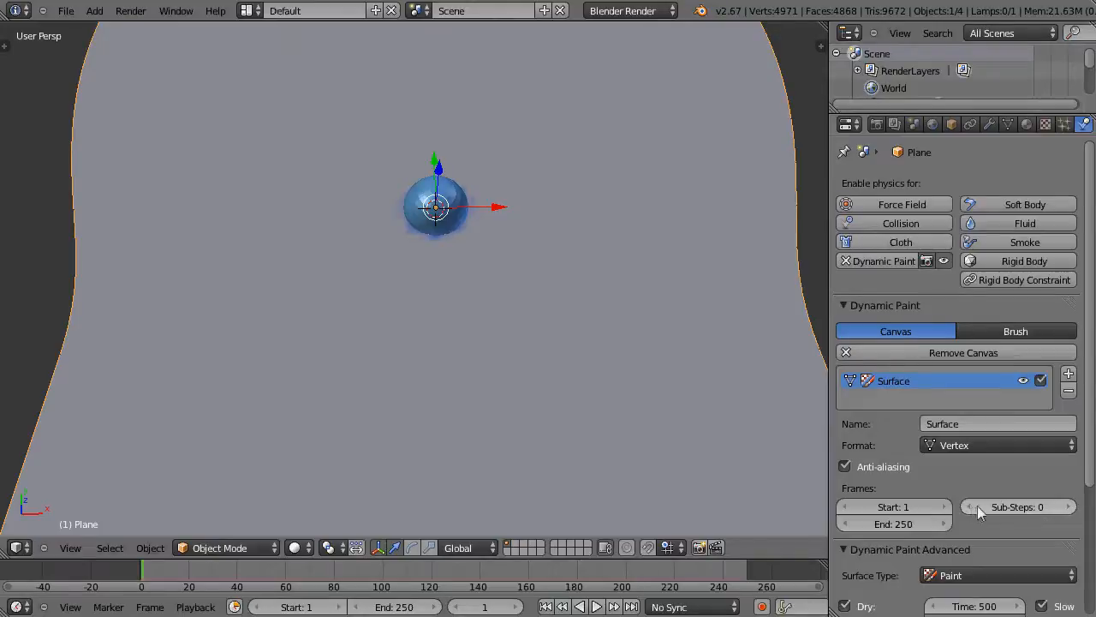
pyautogui.click(844, 305)
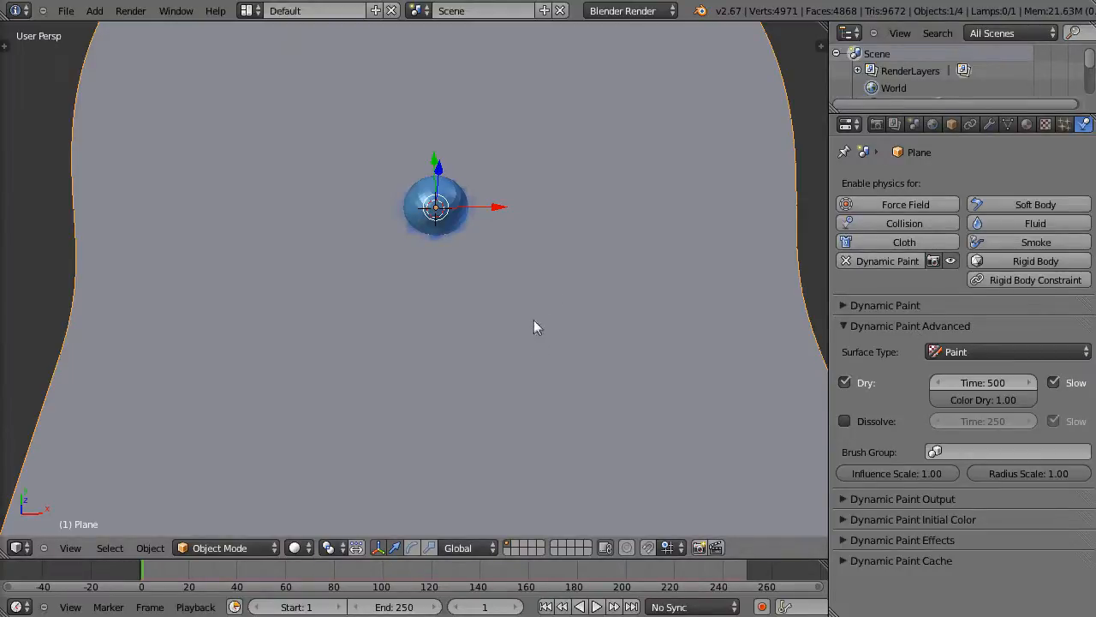
# Try moving the sphere across the plane to preview its contact paint, and cancel the move.
pyautogui.rightClick(443, 218)
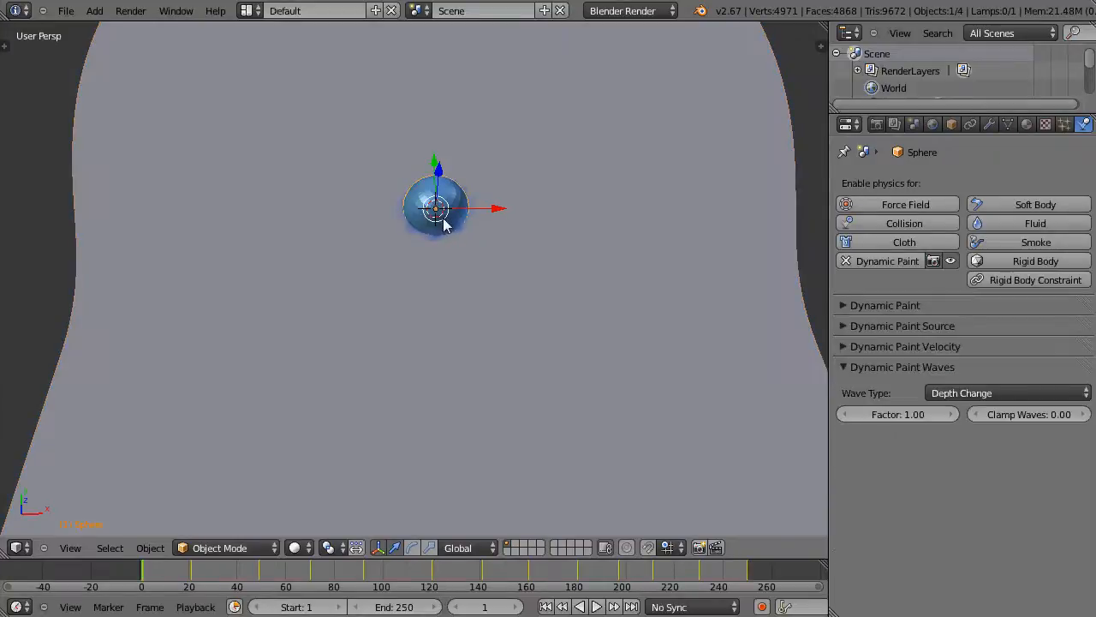
pyautogui.press('g')
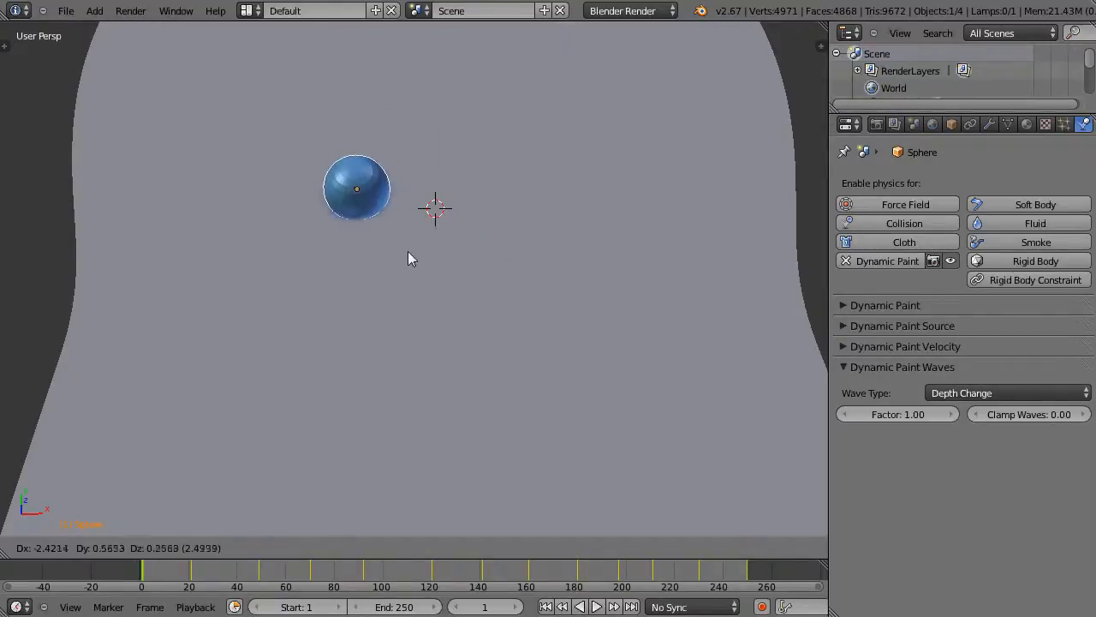
pyautogui.rightClick(478, 293)
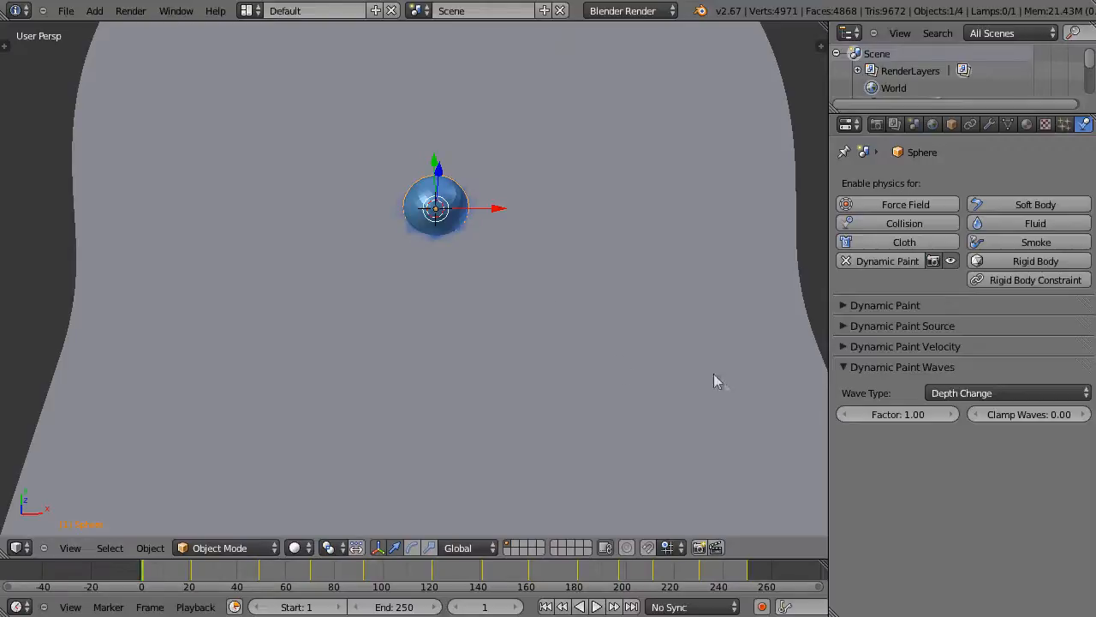
# Select the plane, review its advanced canvas surface types, and try the Dissolve option, leaving it disabled.
pyautogui.rightClick(638, 328)
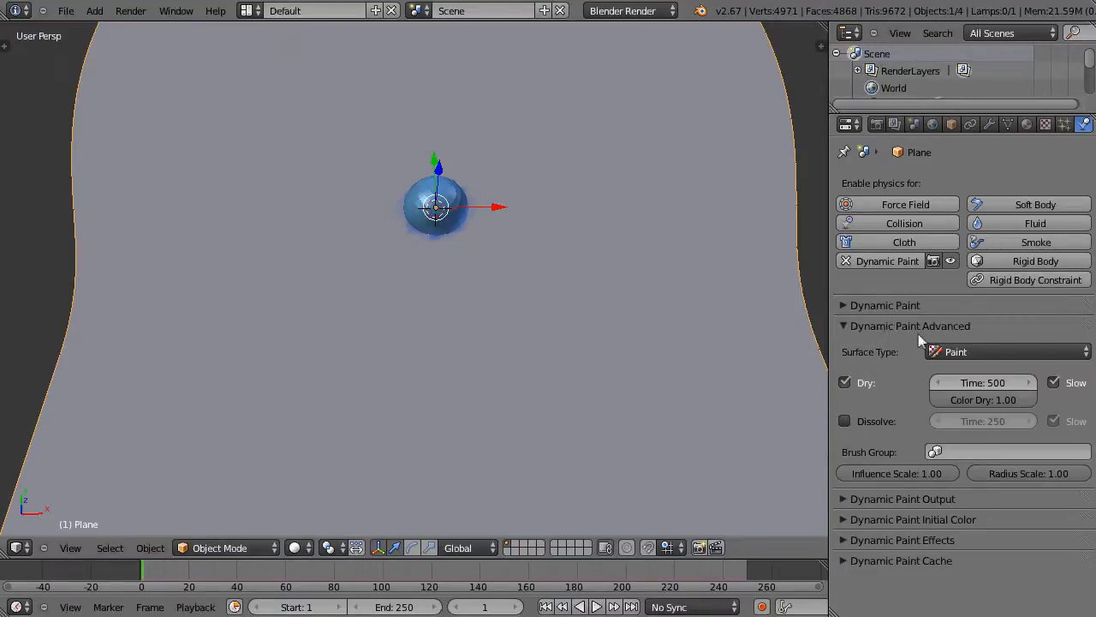
pyautogui.click(976, 350)
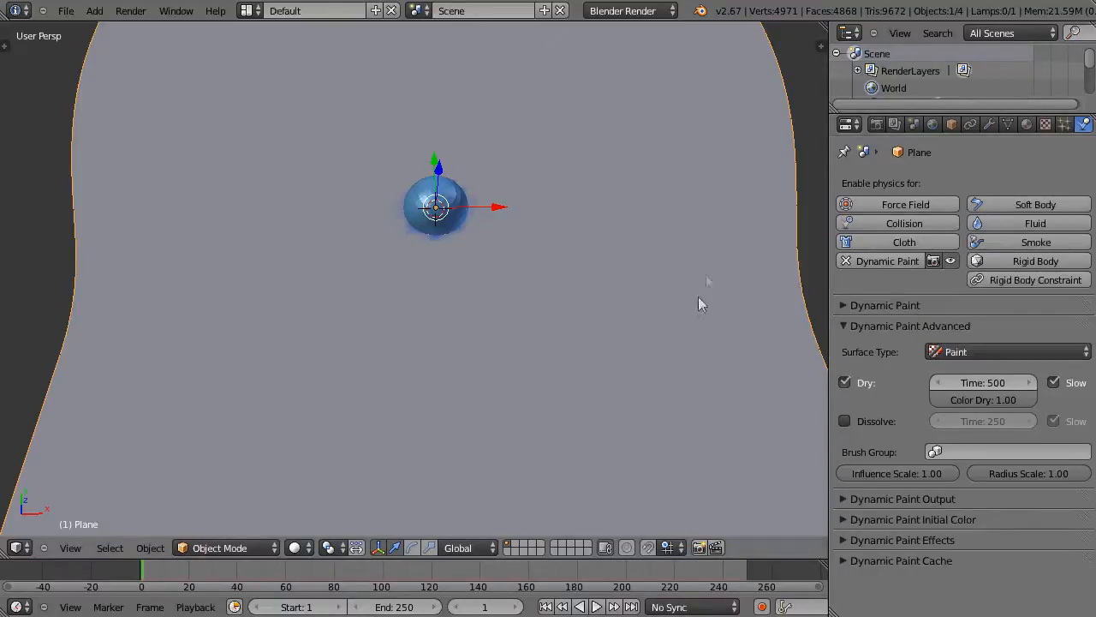
pyautogui.click(1024, 351)
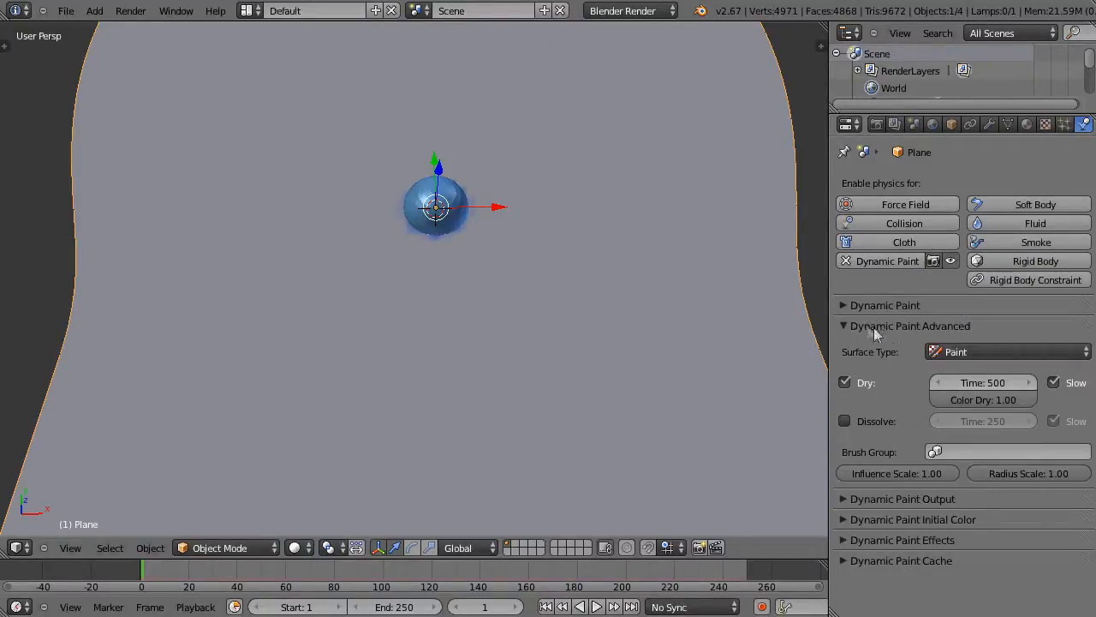
pyautogui.click(844, 421)
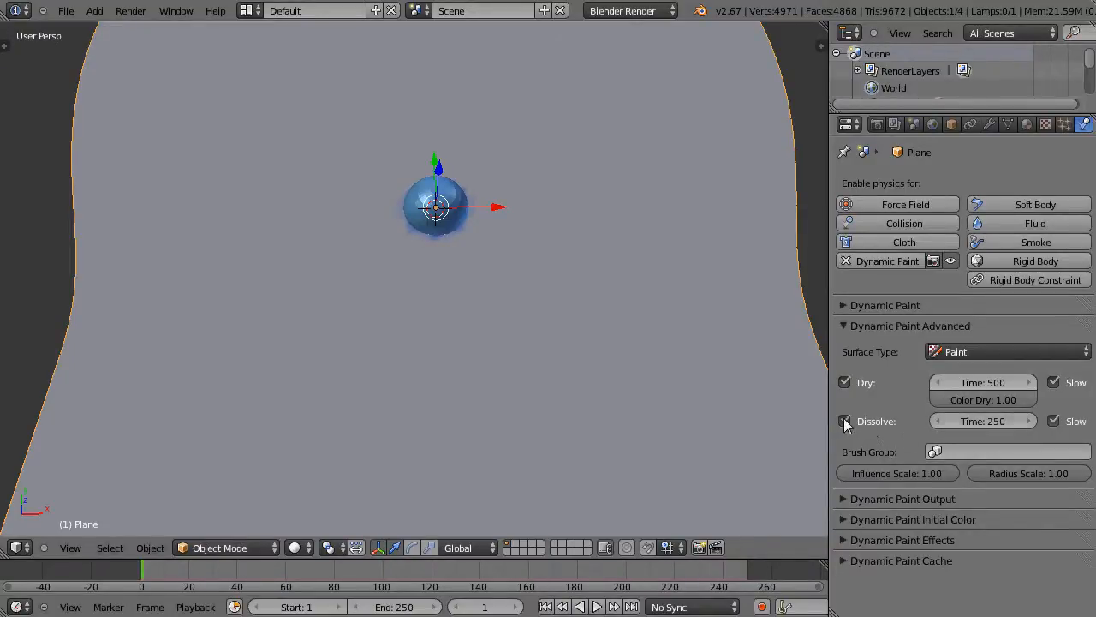
pyautogui.click(844, 421)
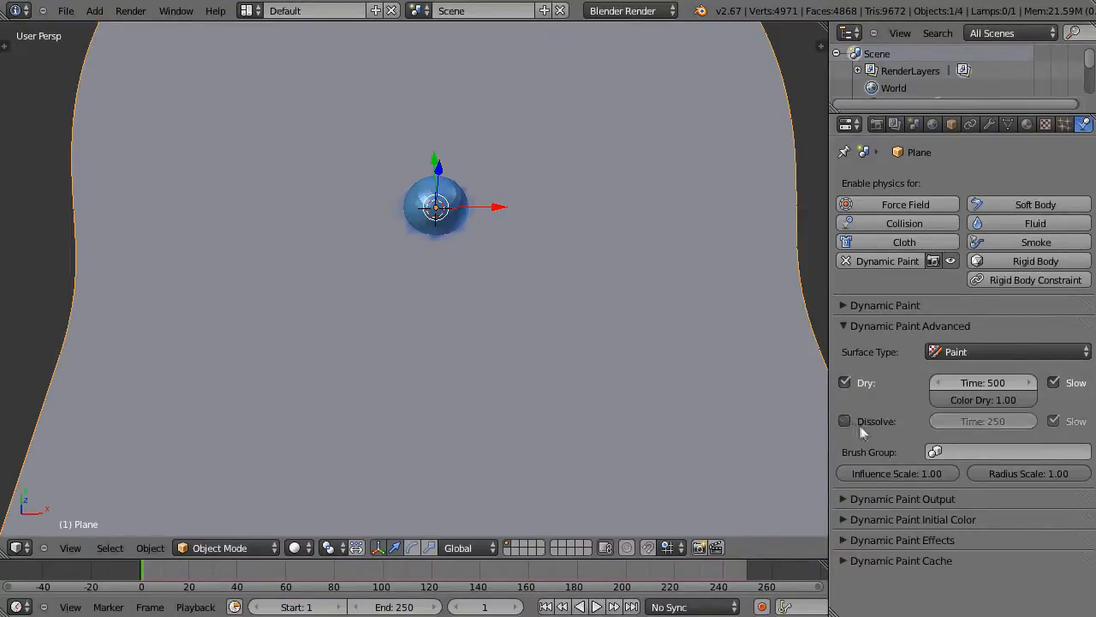
pyautogui.click(911, 326)
# Compare the Wetmap and Paint previews in the canvas's Dynamic Paint output settings, and leave the preview on Paint.
pyautogui.click(908, 346)
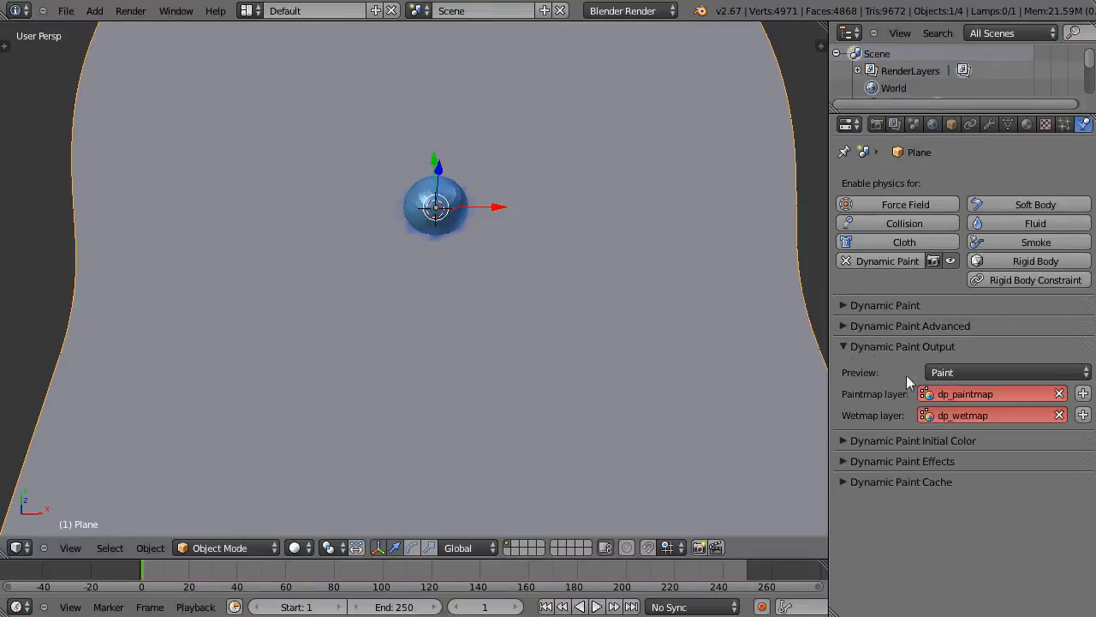
pyautogui.click(997, 373)
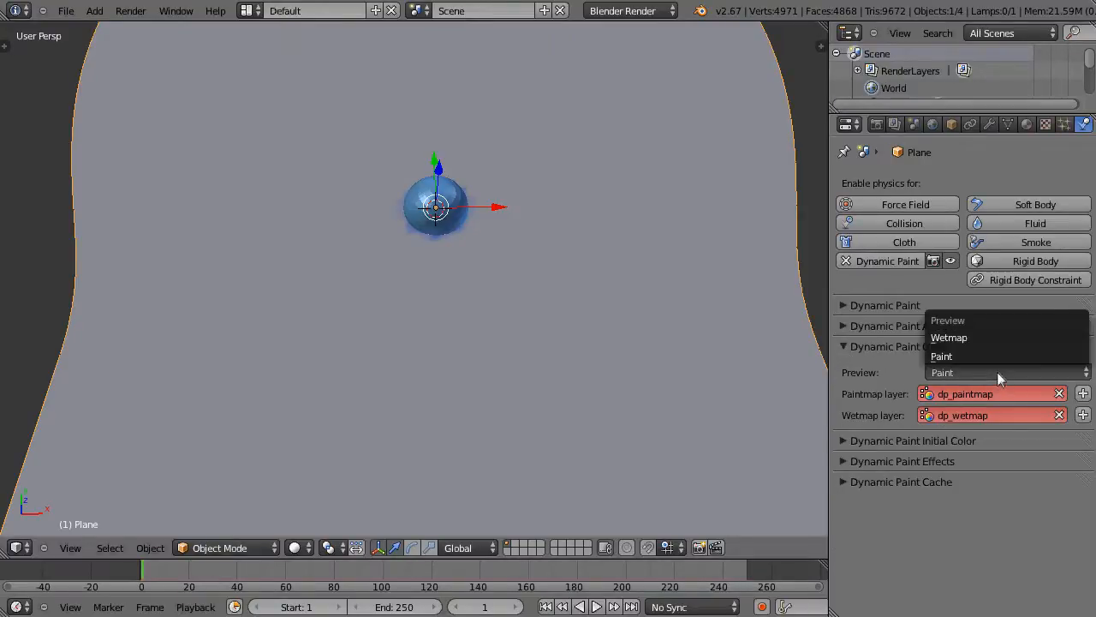
pyautogui.click(958, 339)
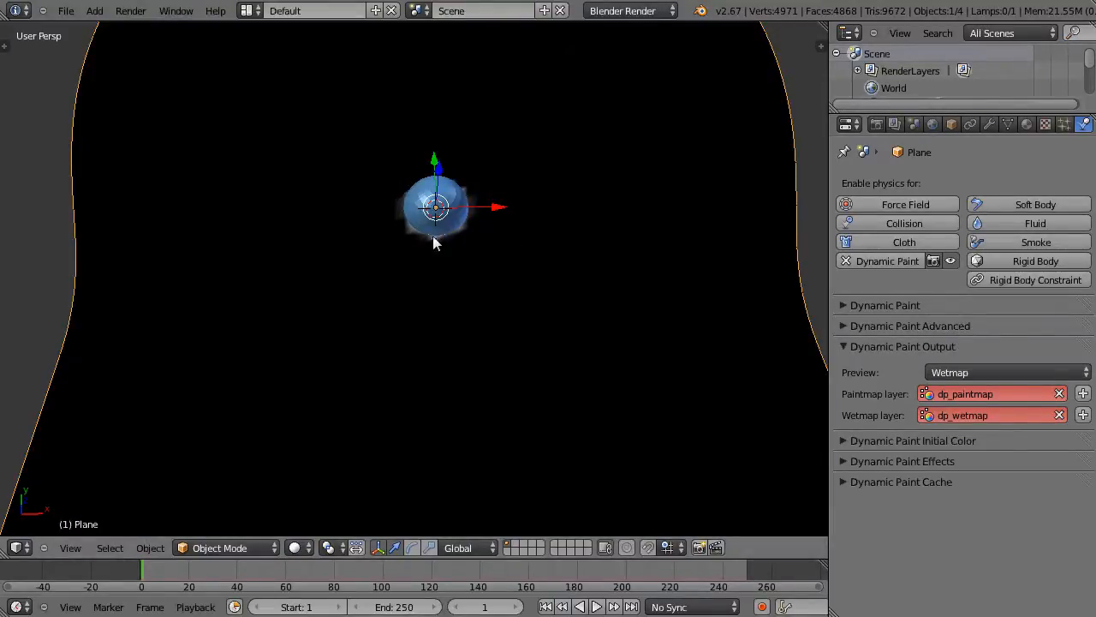
pyautogui.click(989, 370)
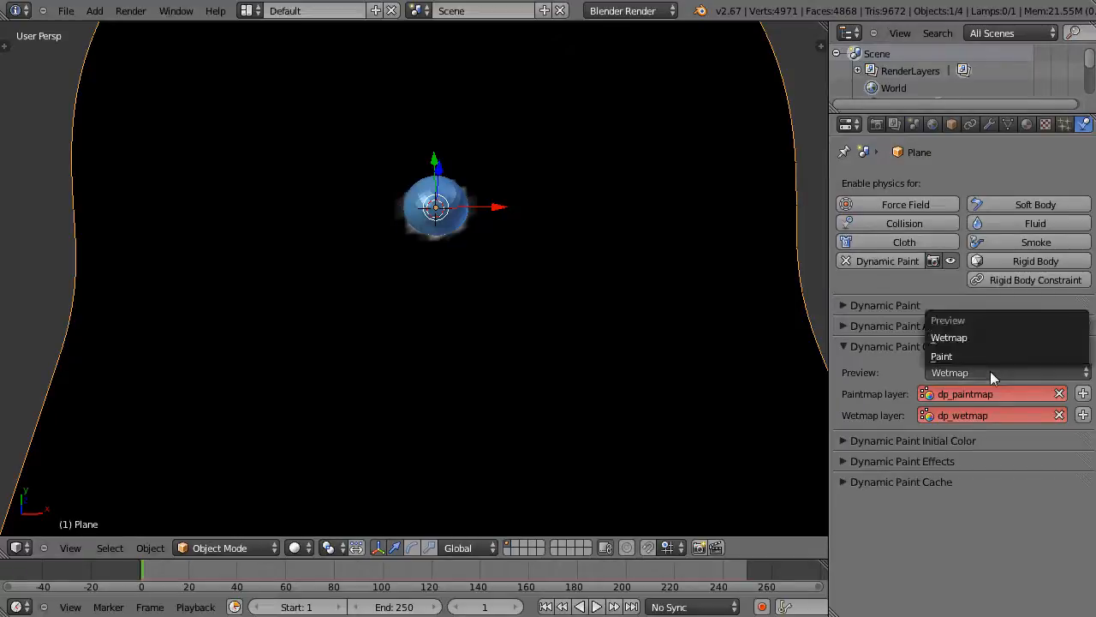
pyautogui.click(968, 356)
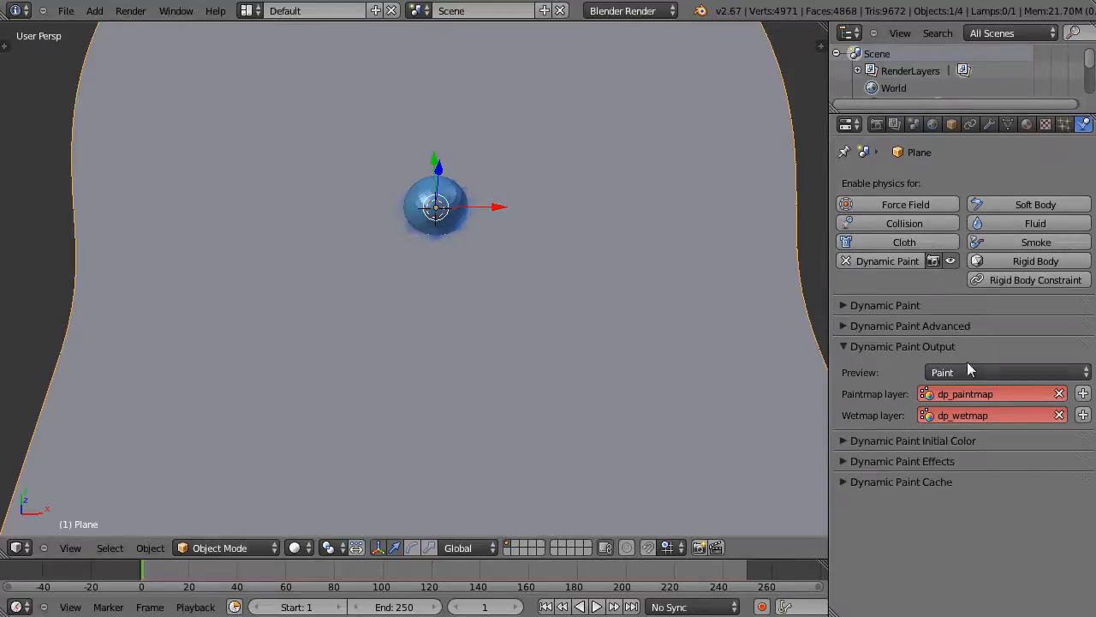
# Try Vertex Color, UV Texture and Color as the canvas's initial color, and restore it to None.
pyautogui.keyDown('ctrl'); pyautogui.click(913, 441); pyautogui.keyUp('ctrl')
pyautogui.click(975, 392)
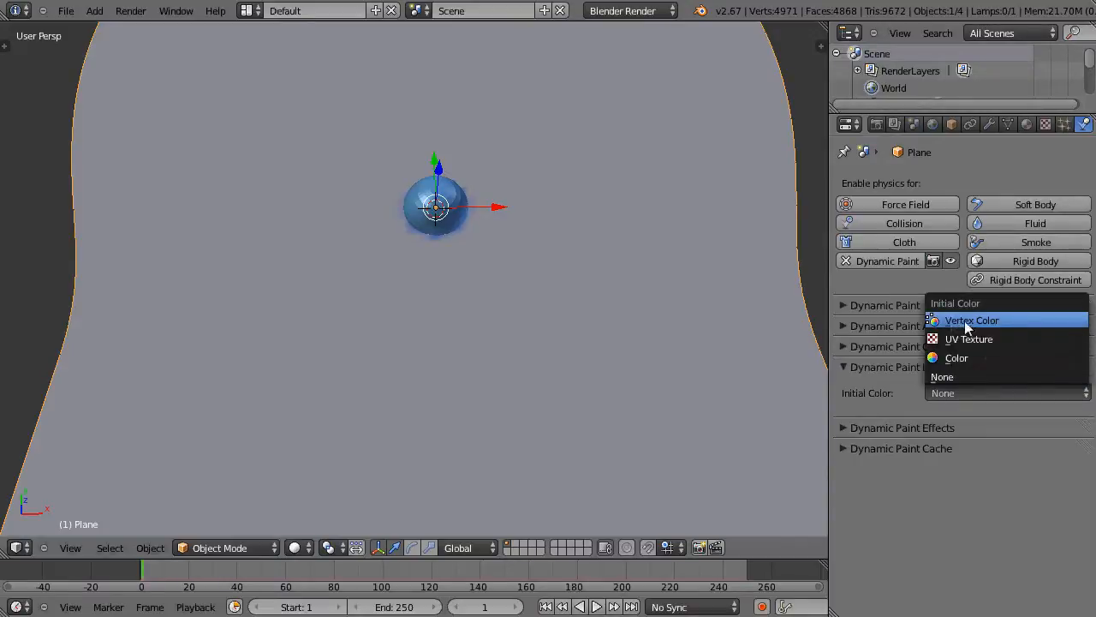
pyautogui.click(965, 320)
pyautogui.click(977, 393)
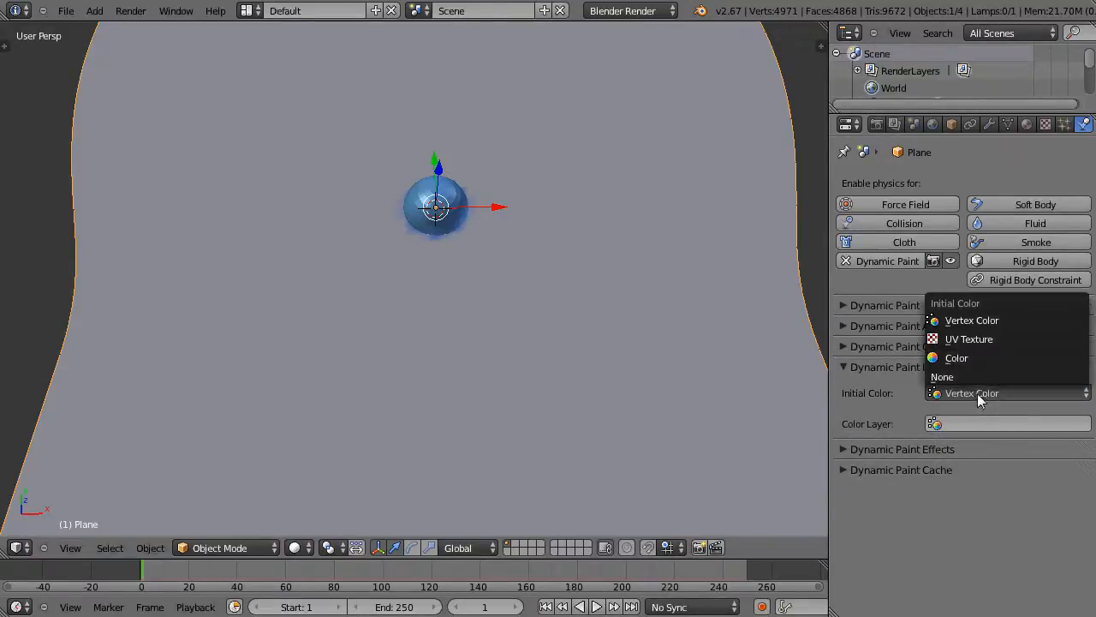
pyautogui.click(969, 339)
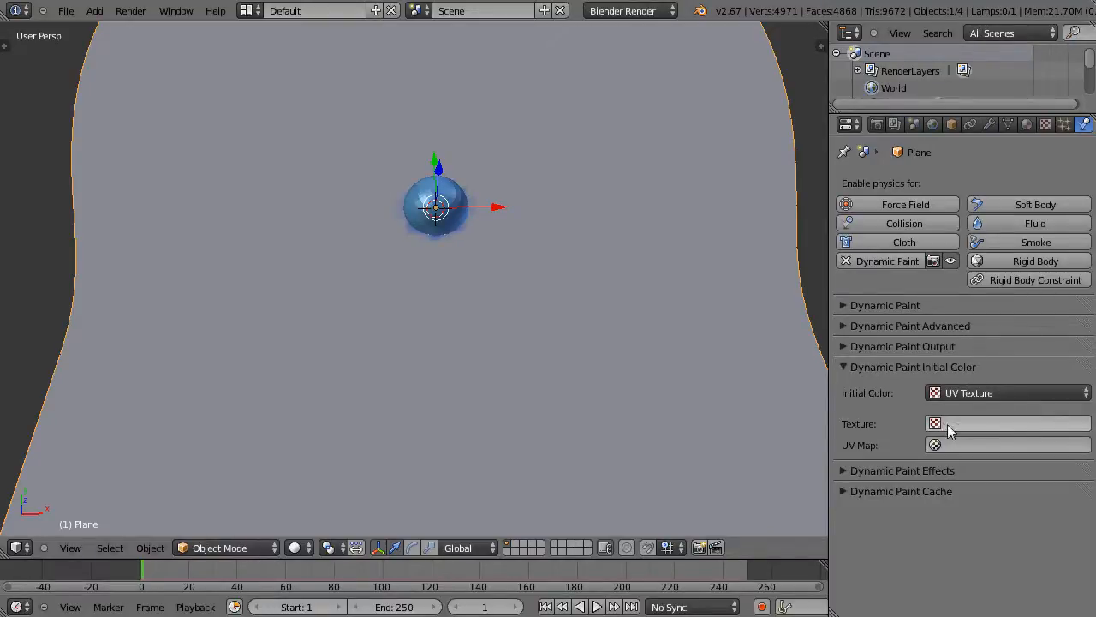
pyautogui.click(993, 393)
pyautogui.click(968, 358)
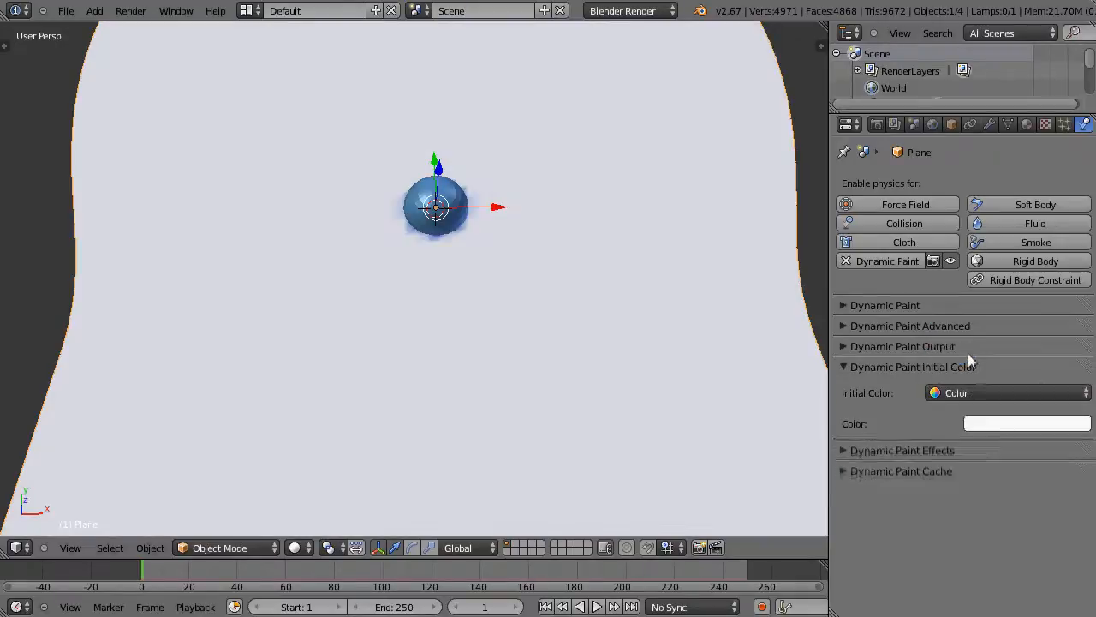
pyautogui.click(984, 393)
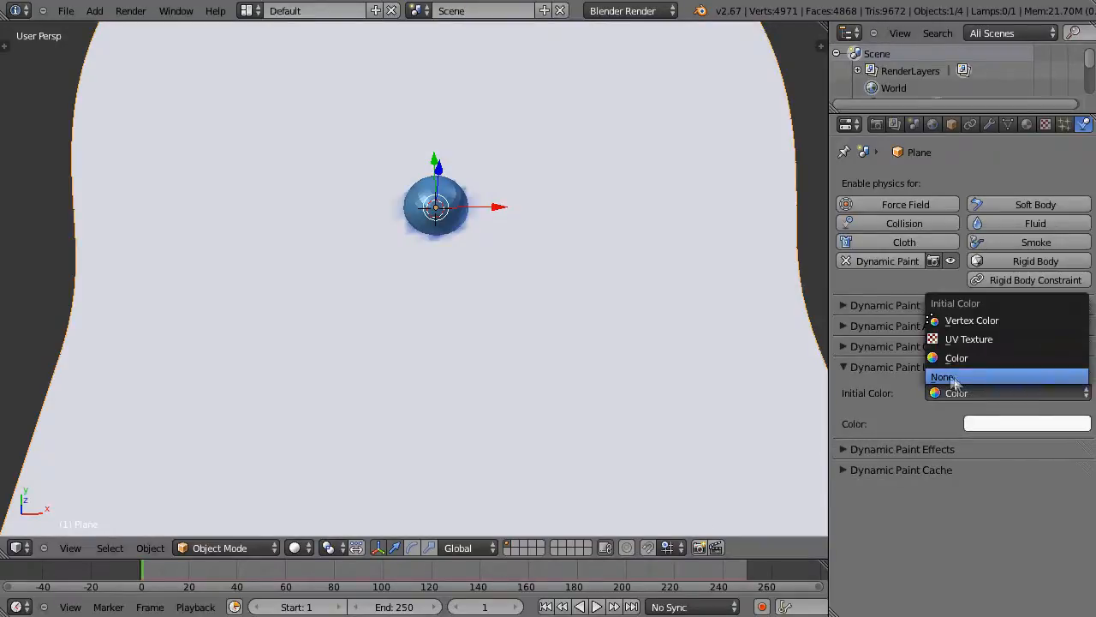
pyautogui.click(953, 377)
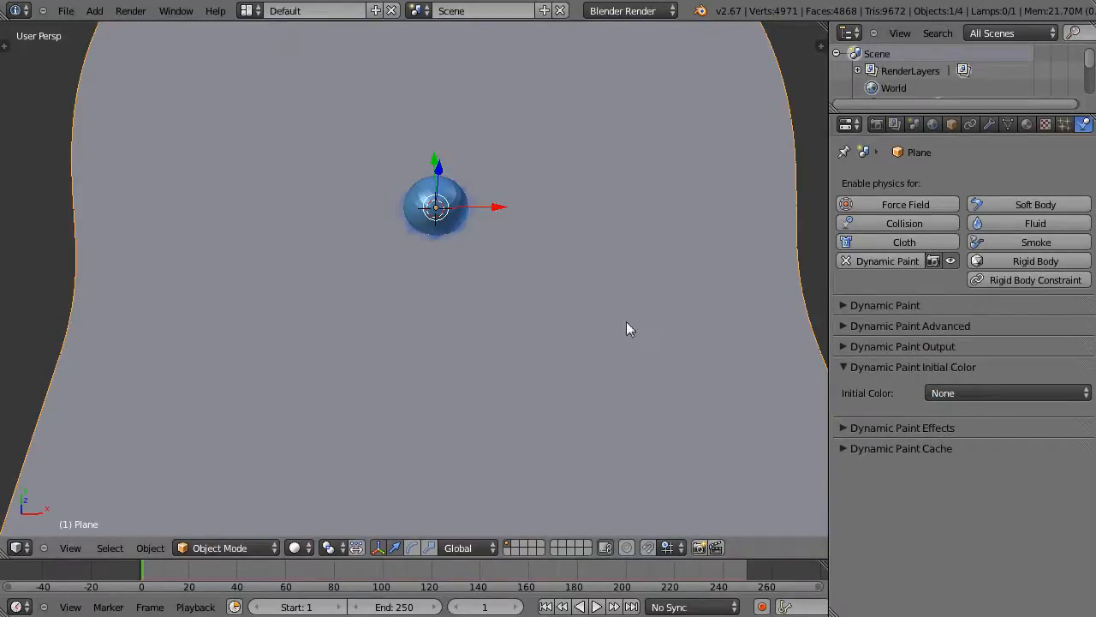
pyautogui.click(844, 368)
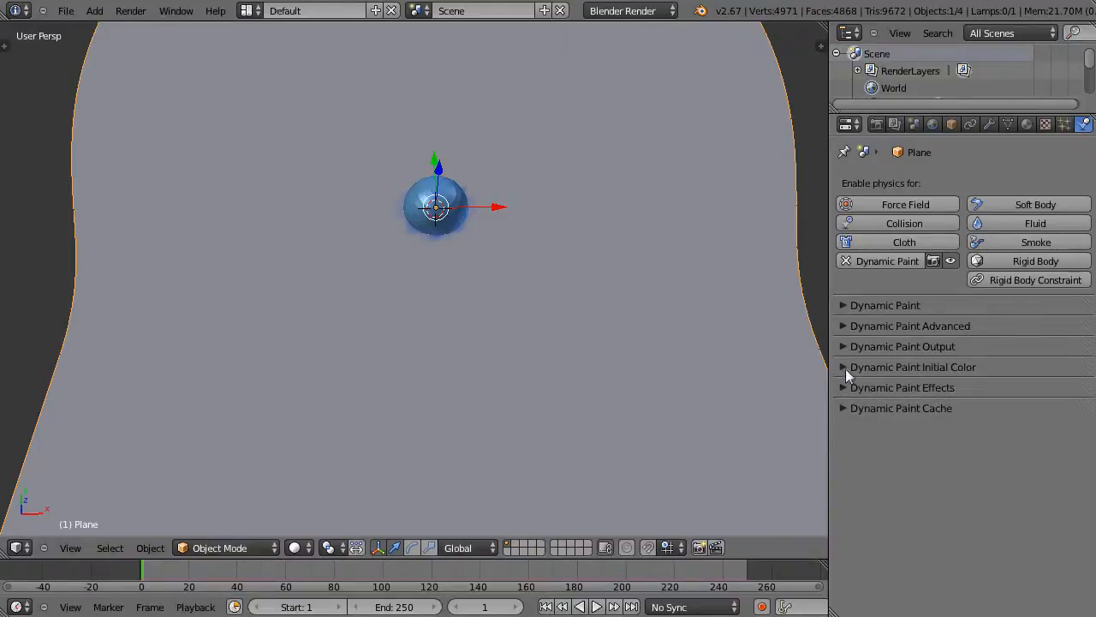
# Enable the Spread effect on the canvas with a spread speed of 1.37 and a color spread of 1.16.
pyautogui.click(843, 388)
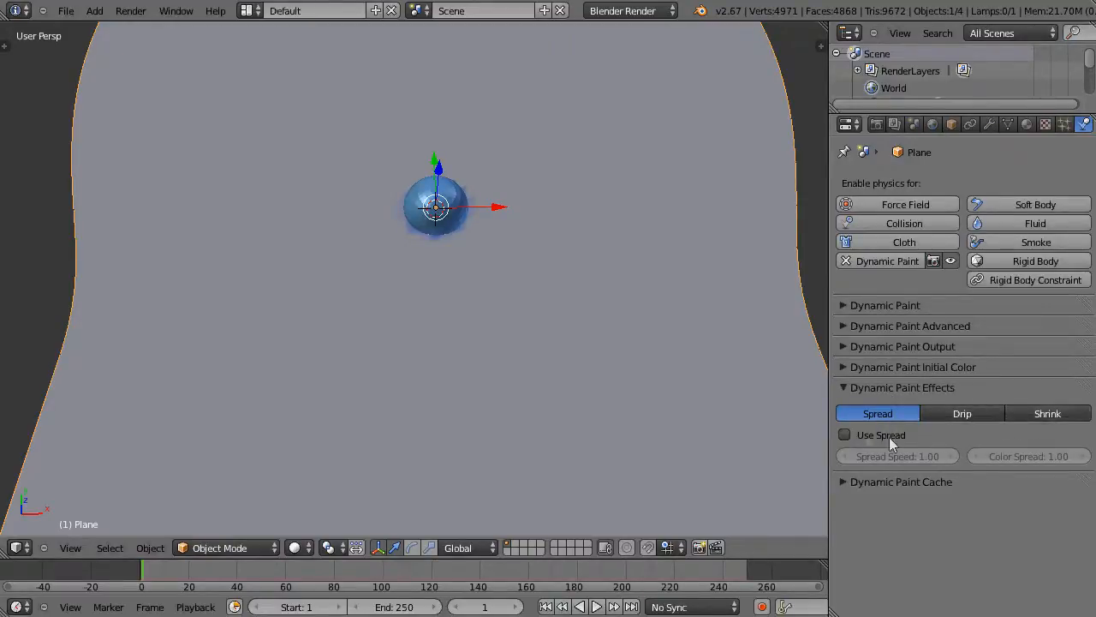
pyautogui.click(845, 434)
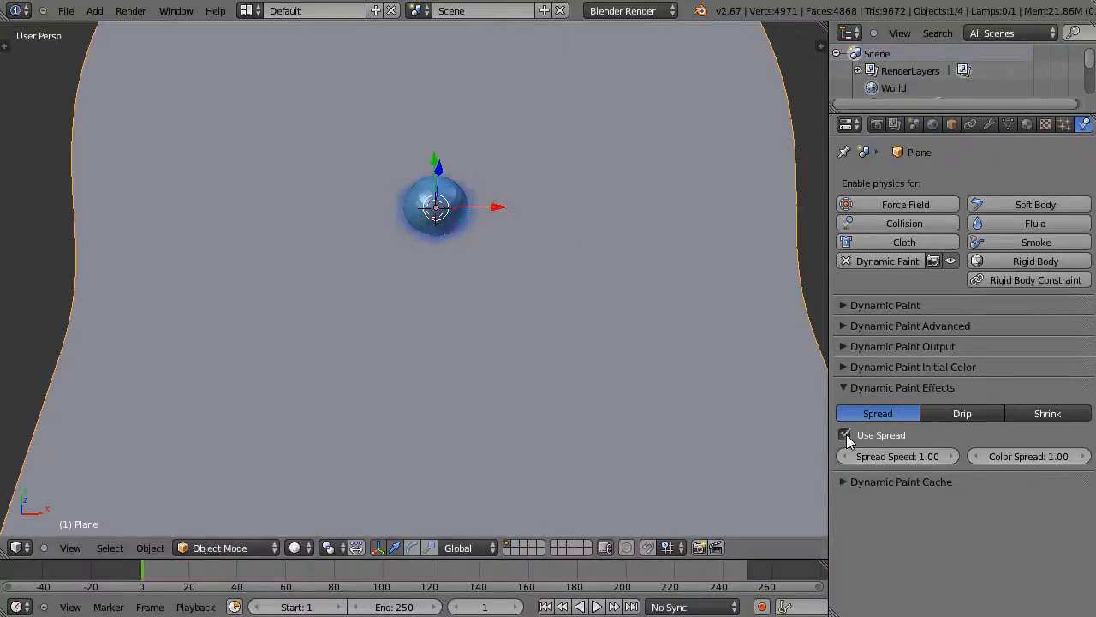
pyautogui.click(847, 436)
pyautogui.click(844, 435)
pyautogui.moveTo(884, 457); pyautogui.dragTo(914, 454)
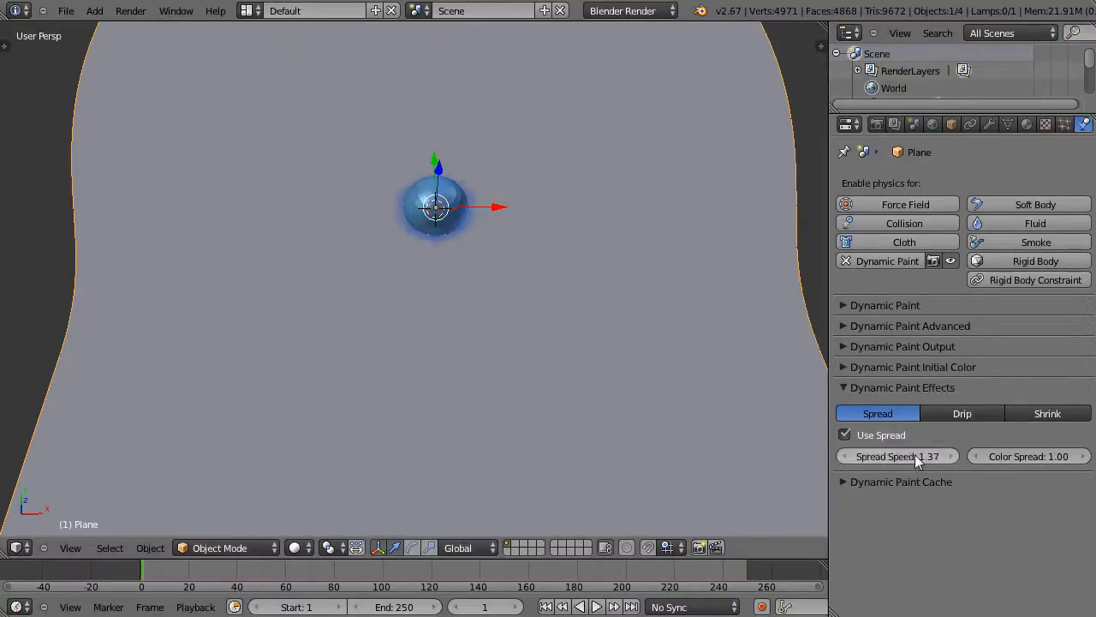
pyautogui.moveTo(1000, 457); pyautogui.dragTo(1016, 457)
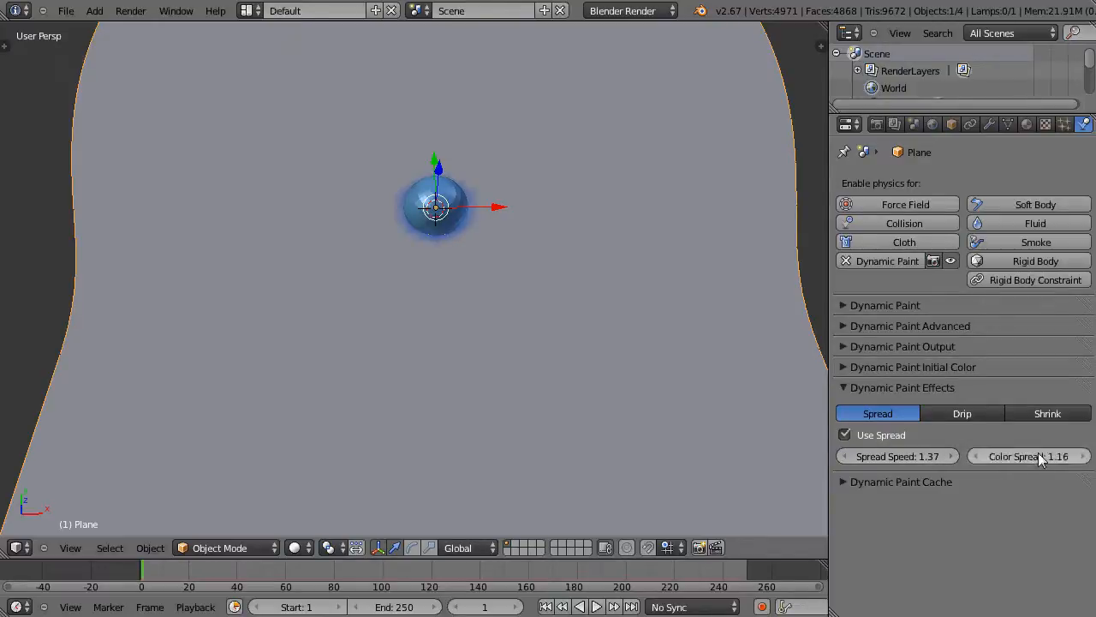
pyautogui.click(845, 389)
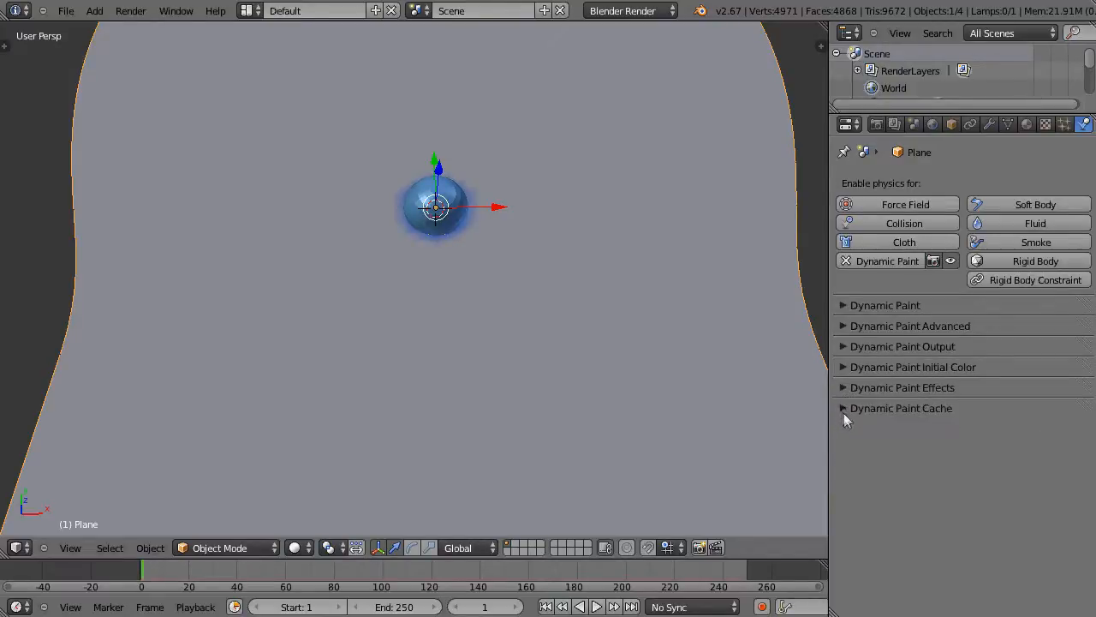
# Show the Dynamic Paint cache settings, play the animation to preview the spreading paint, and return to the first frame.
pyautogui.click(843, 409)
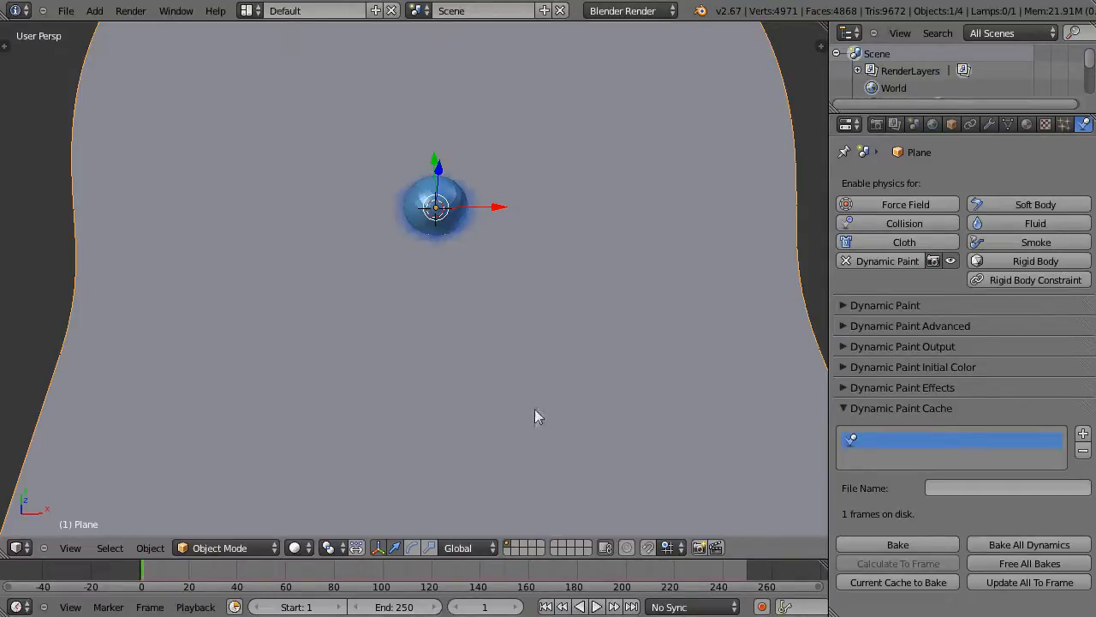
pyautogui.click(596, 607)
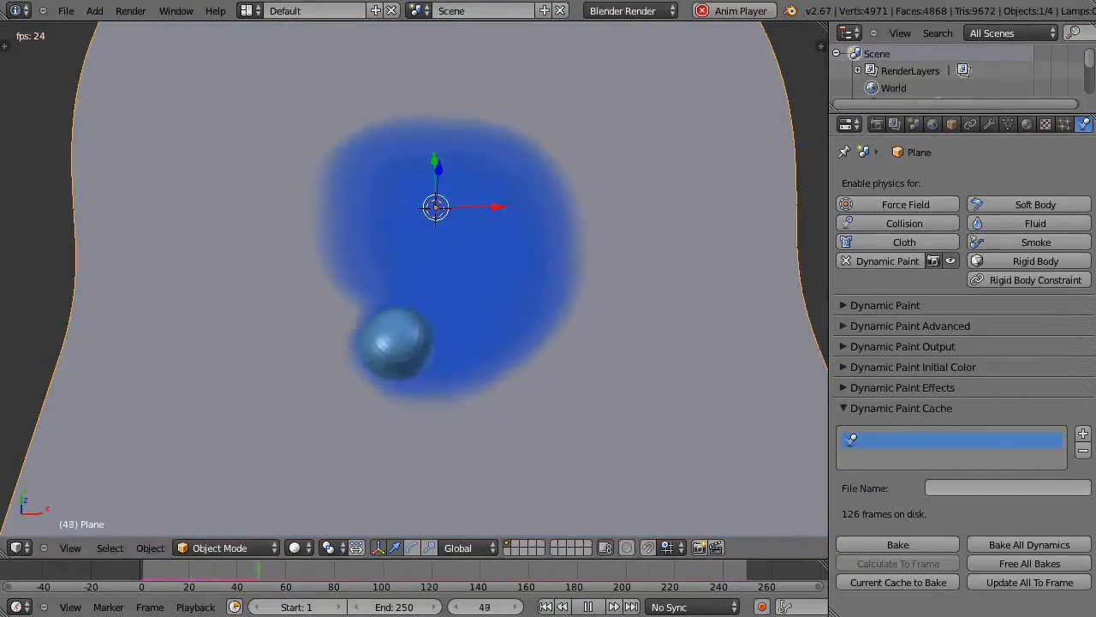
pyautogui.click(588, 607)
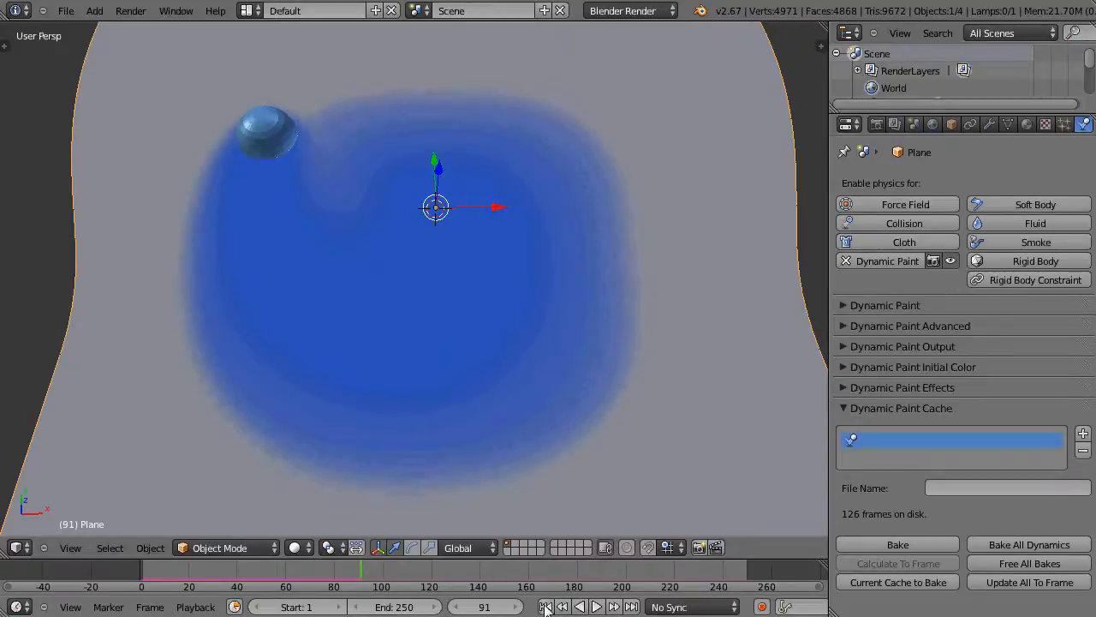
pyautogui.click(545, 606)
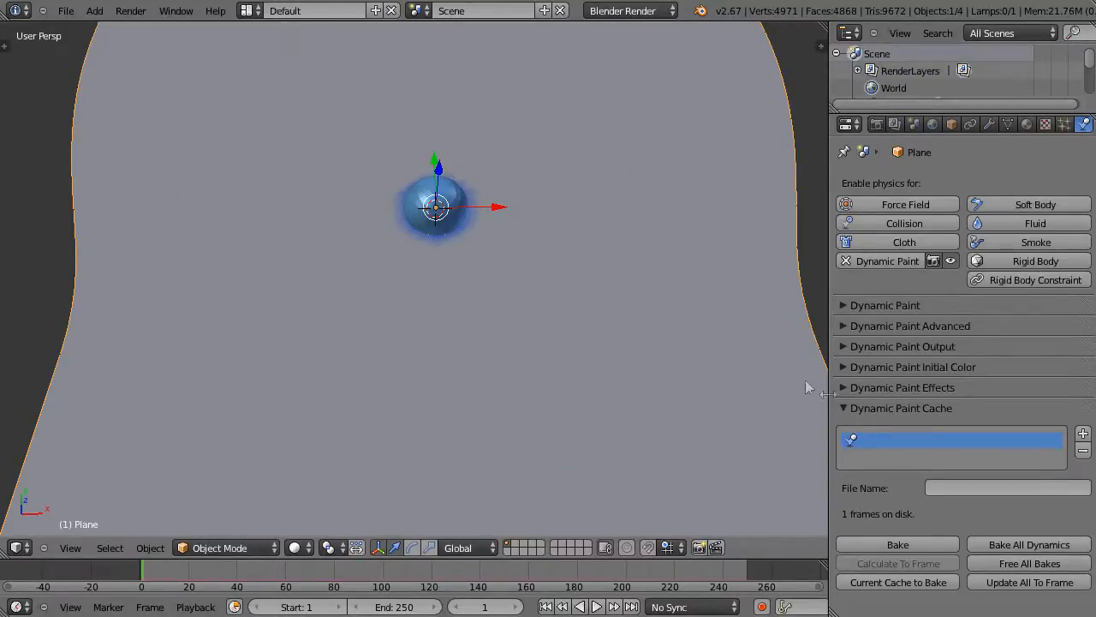
# Change the canvas's Dynamic Paint surface type to Displace in its advanced settings.
pyautogui.click(844, 306)
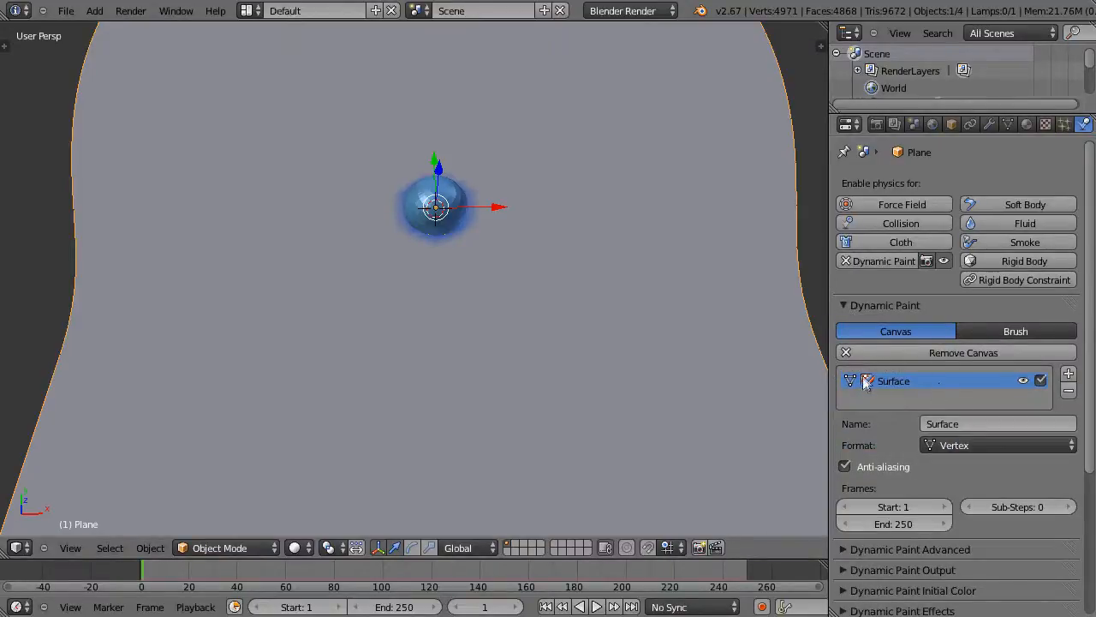
pyautogui.click(844, 305)
pyautogui.click(844, 326)
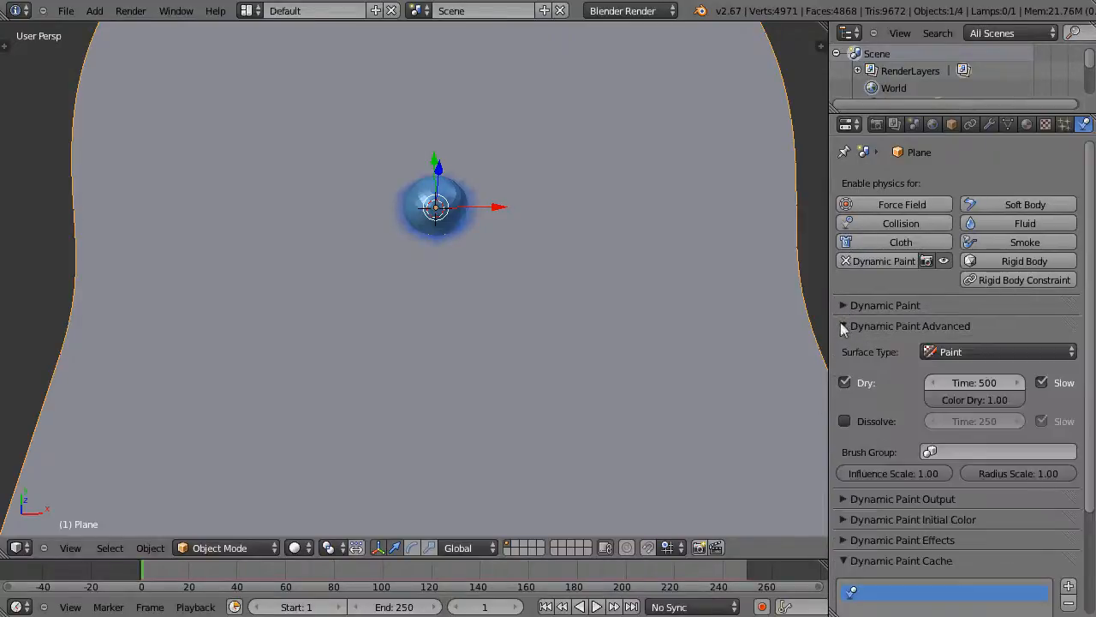
pyautogui.click(961, 352)
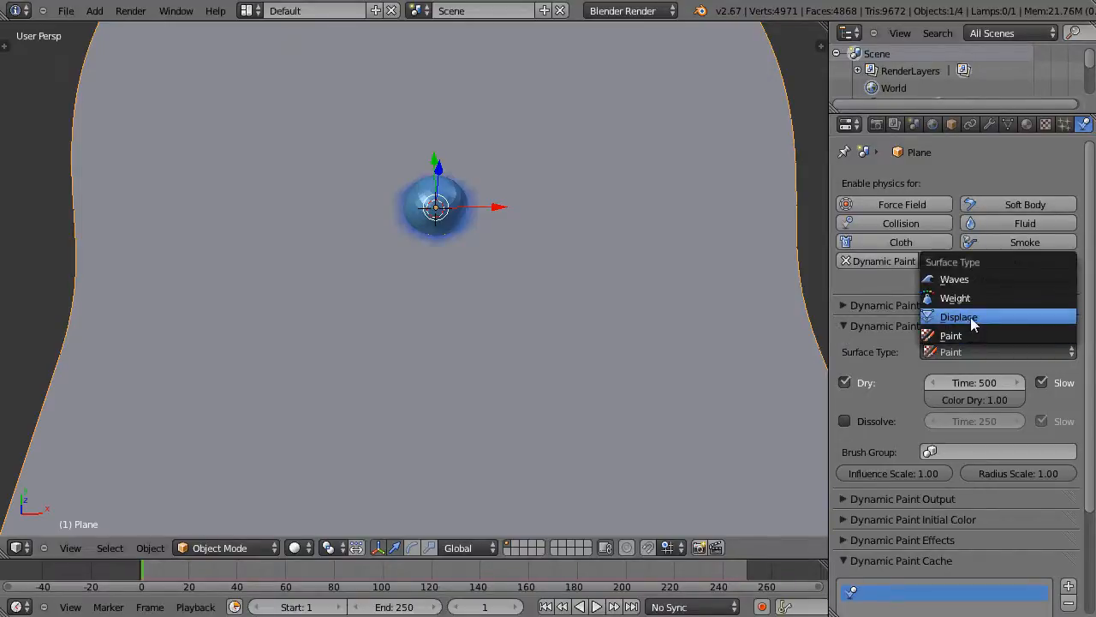
pyautogui.click(976, 318)
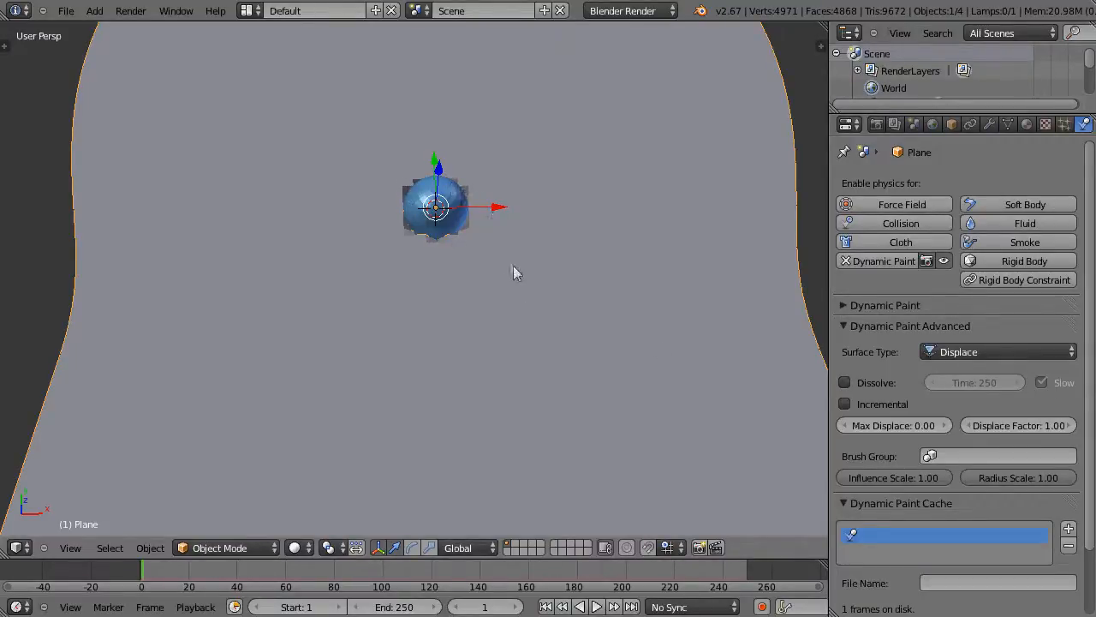
# Add a Subdivision Surface modifier with 2 view subdivisions to the plane and apply smooth shading.
pyautogui.click(989, 124)
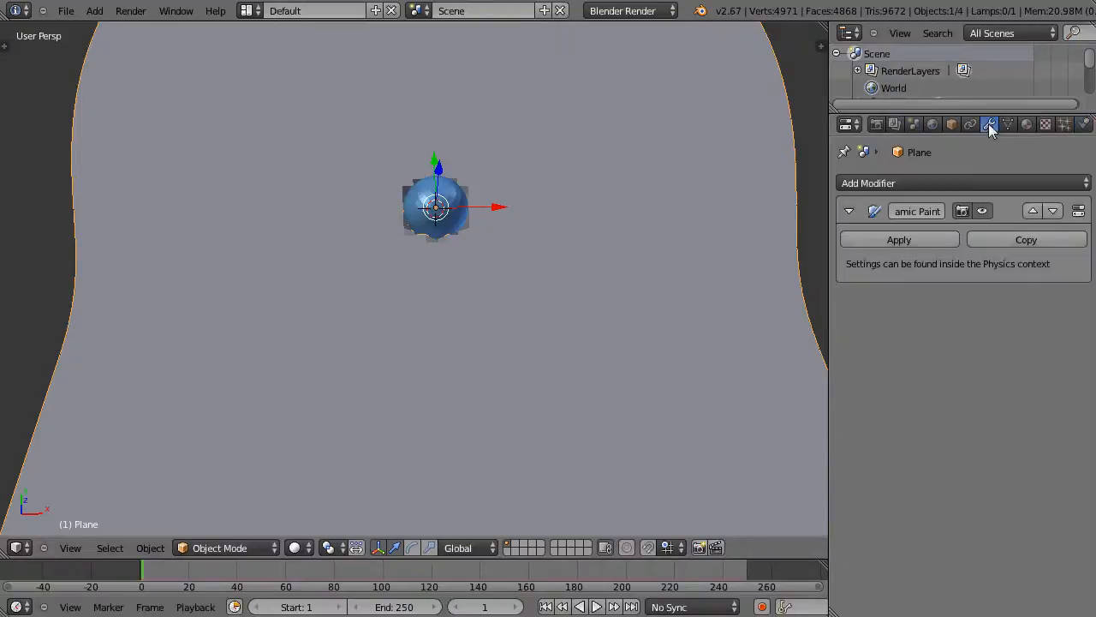
pyautogui.click(914, 183)
pyautogui.click(727, 463)
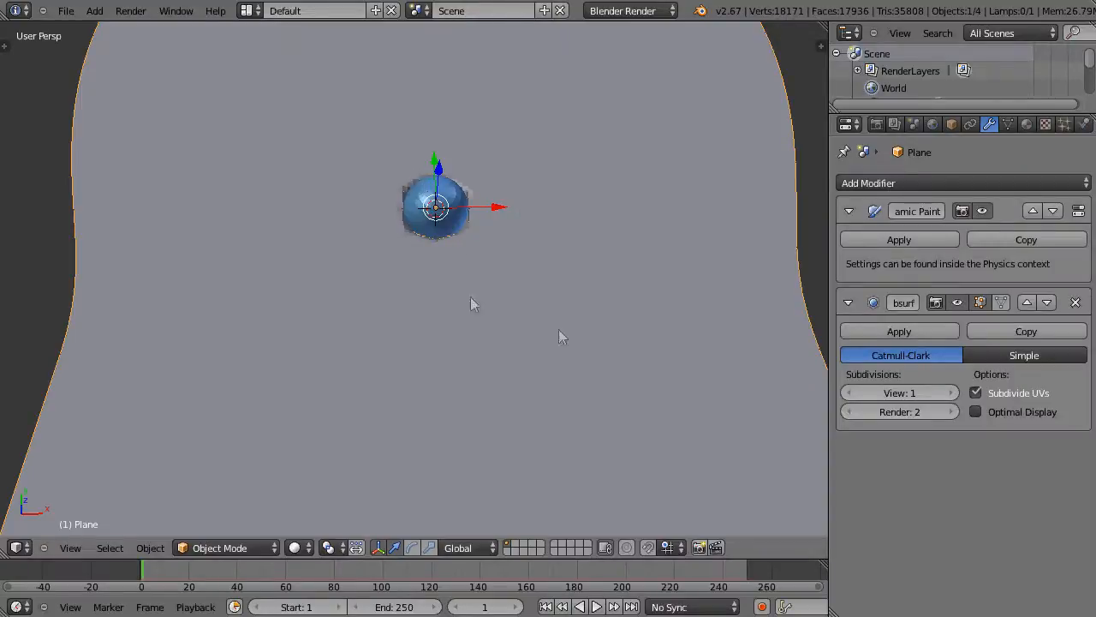
pyautogui.click(953, 394)
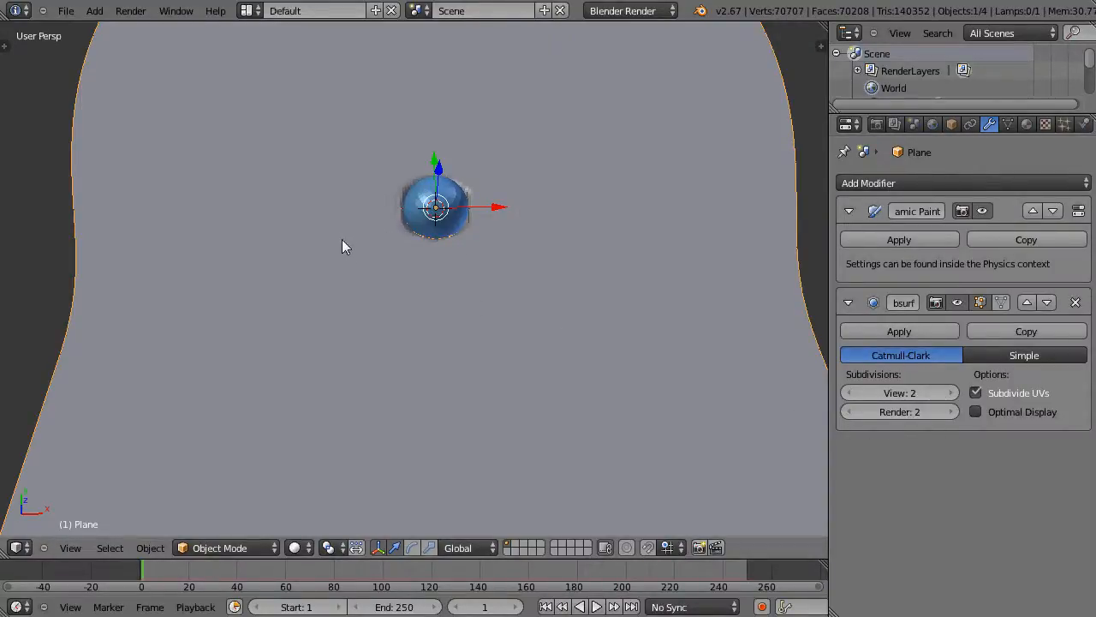
pyautogui.press('t')
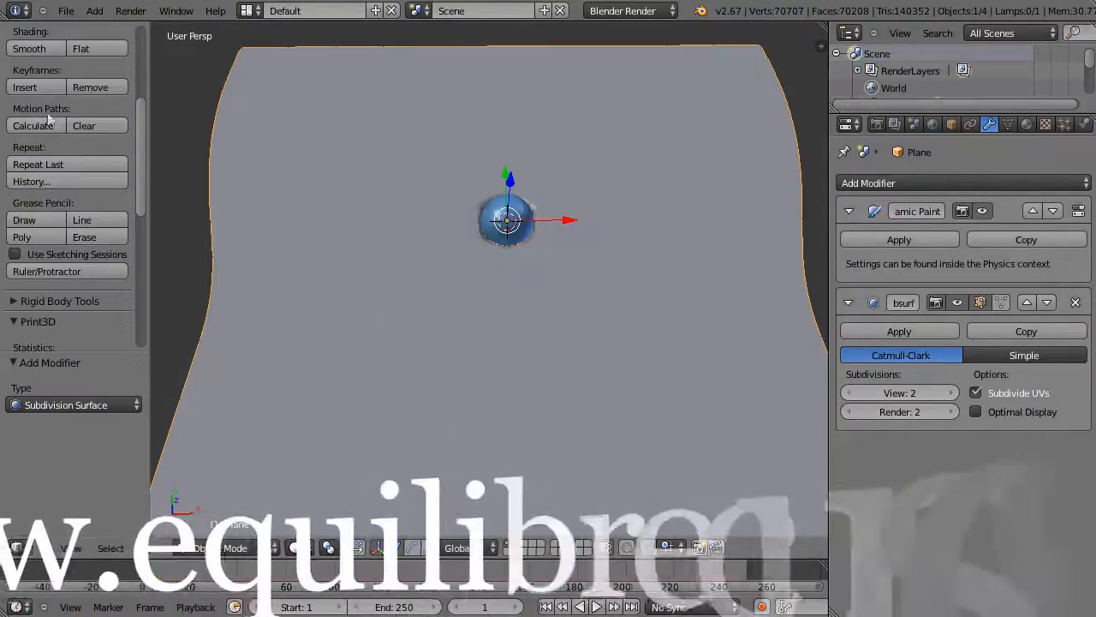
pyautogui.click(30, 49)
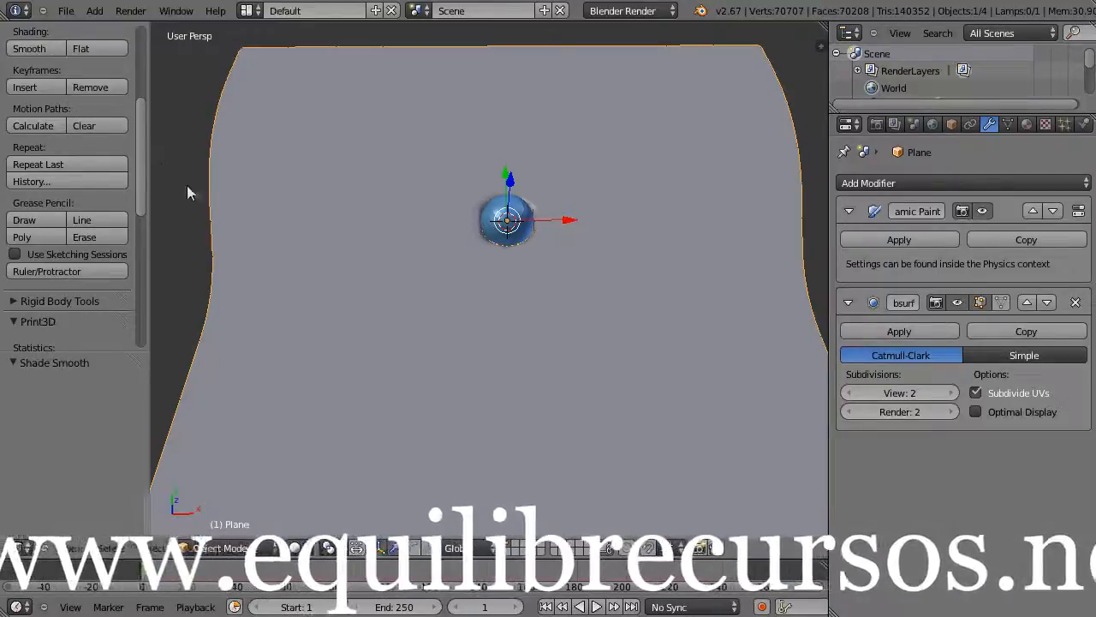
# Show the plane's physics settings and play the animation to preview the displaced canvas.
pyautogui.press('t')
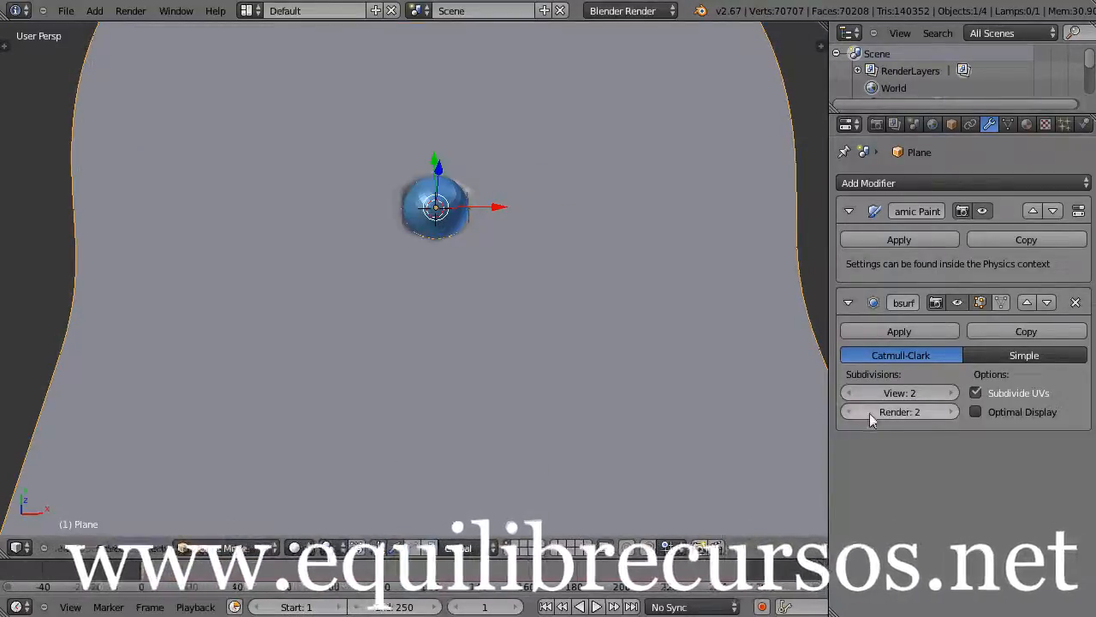
pyautogui.click(1083, 124)
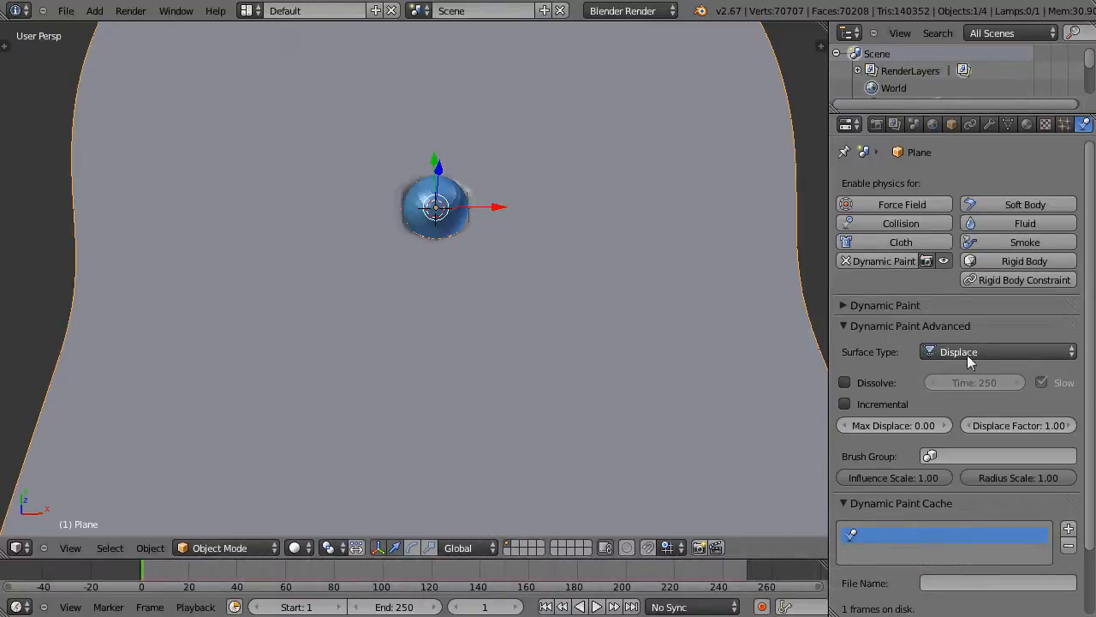
pyautogui.hotkey('alt', 'a')
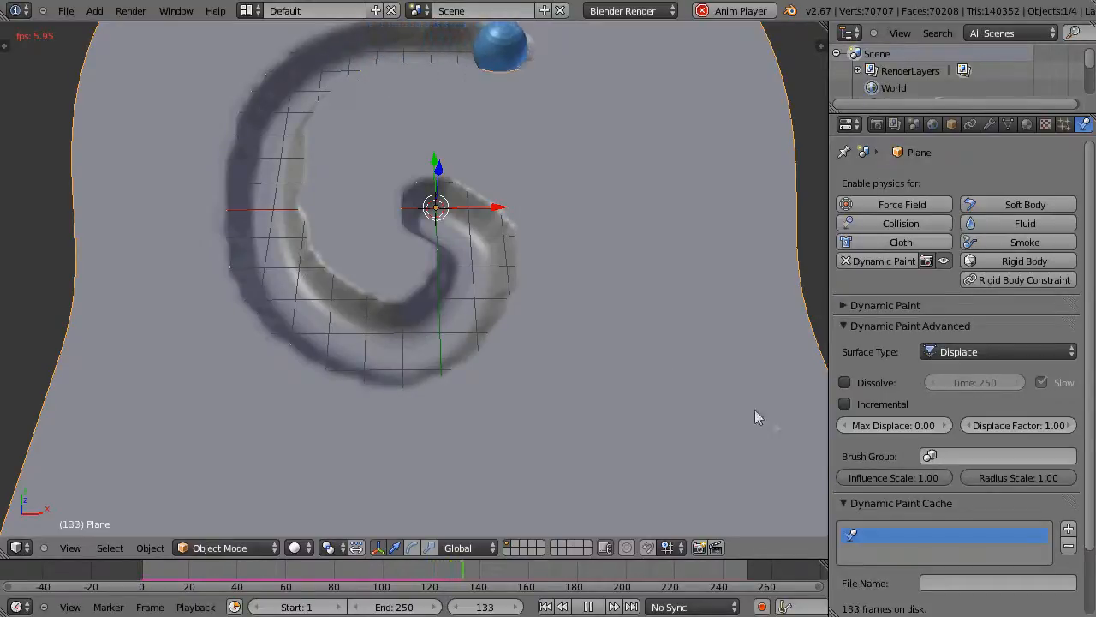
# Try a displace factor of -1 on the canvas during playback and reset it to 1.
pyautogui.click(1032, 423)
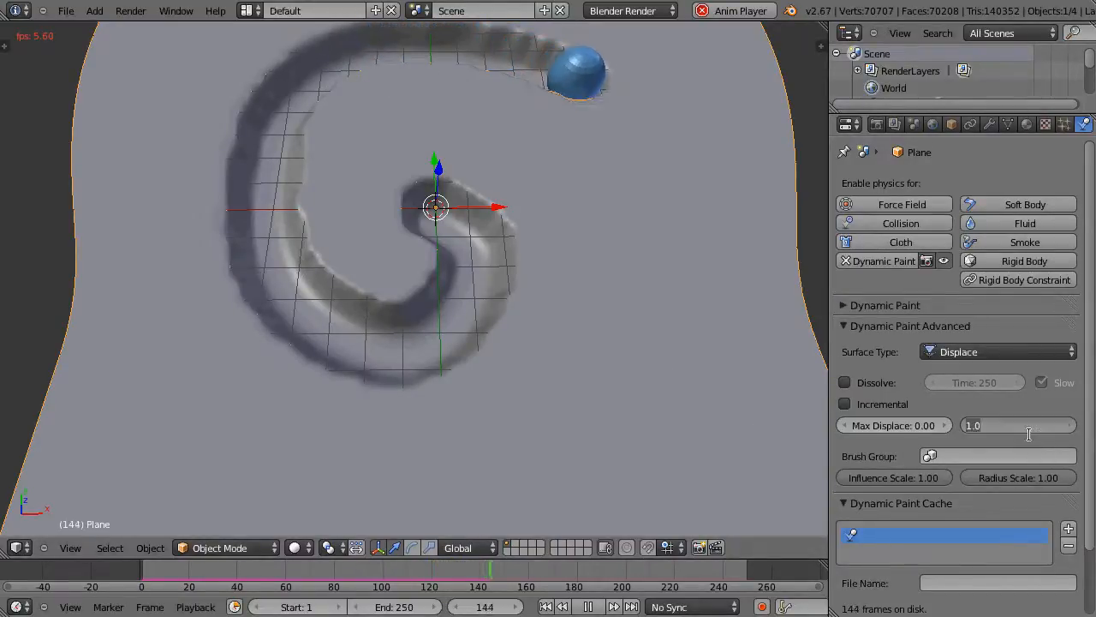
pyautogui.press('BackSpace')
pyautogui.write('-1')
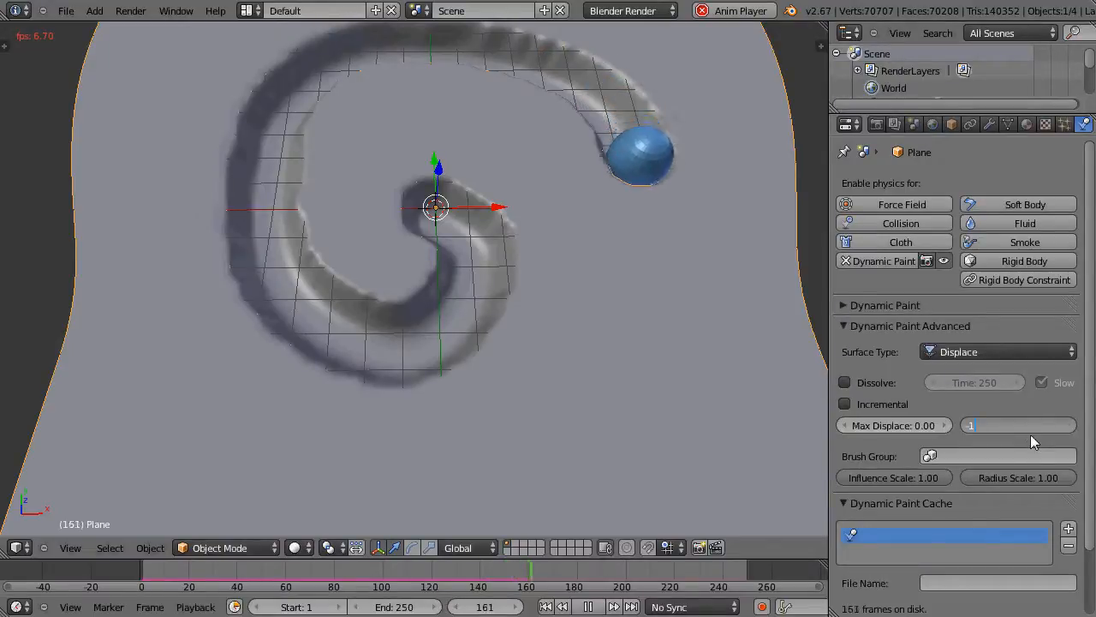
pyautogui.press('Return')
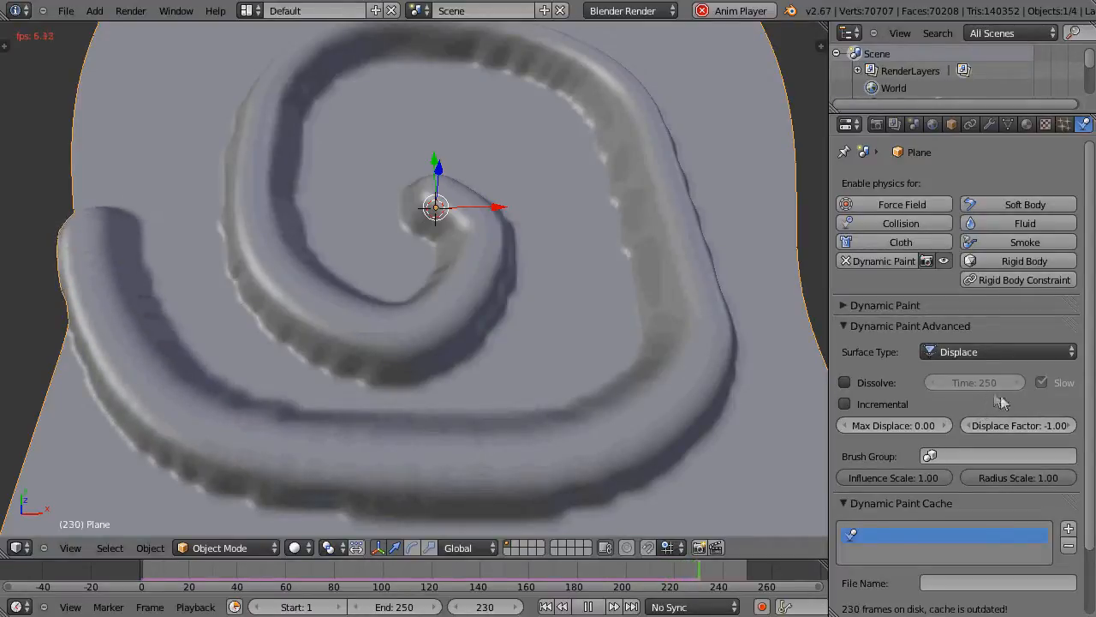
pyautogui.click(1027, 425)
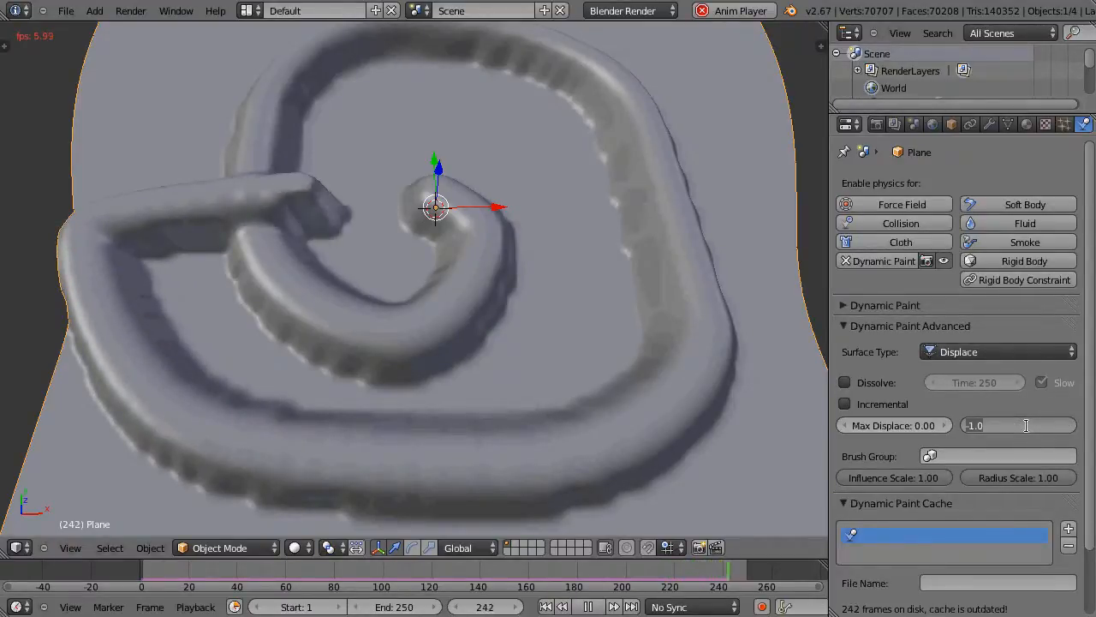
pyautogui.write('1')
pyautogui.press('Return')
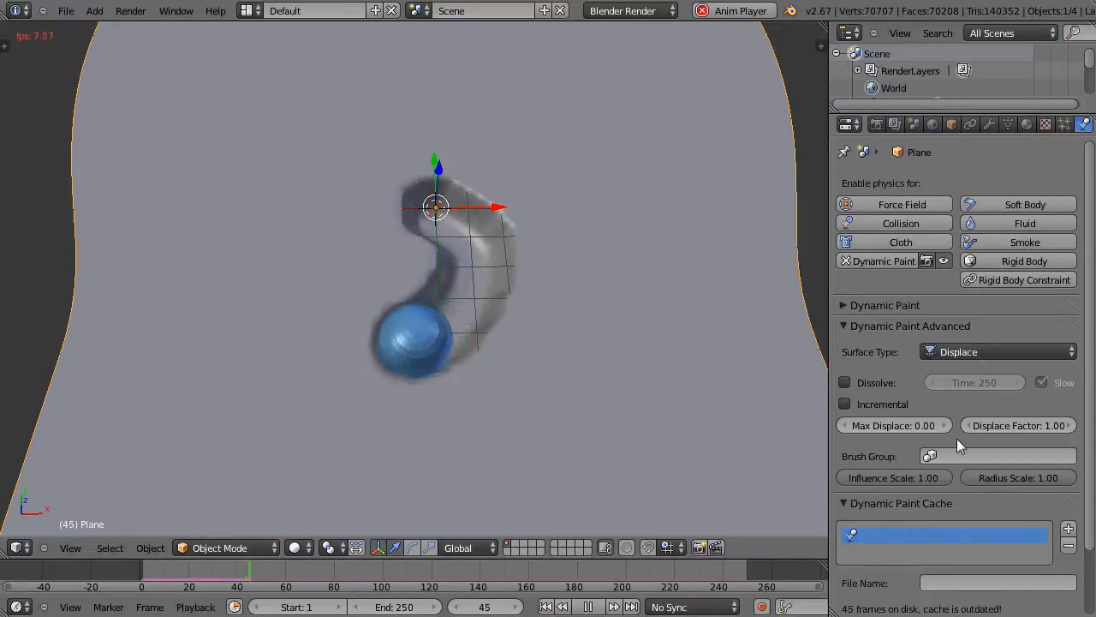
# Preview the Dissolve option on the displace surface, turn it off, and enable Incremental.
pyautogui.click(845, 383)
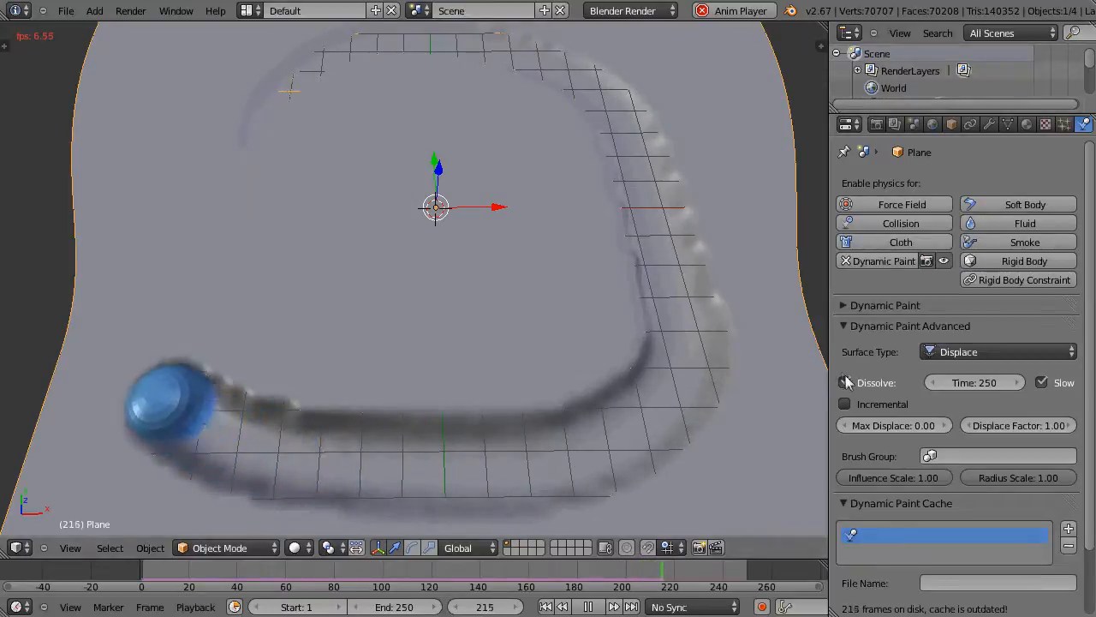
pyautogui.click(843, 403)
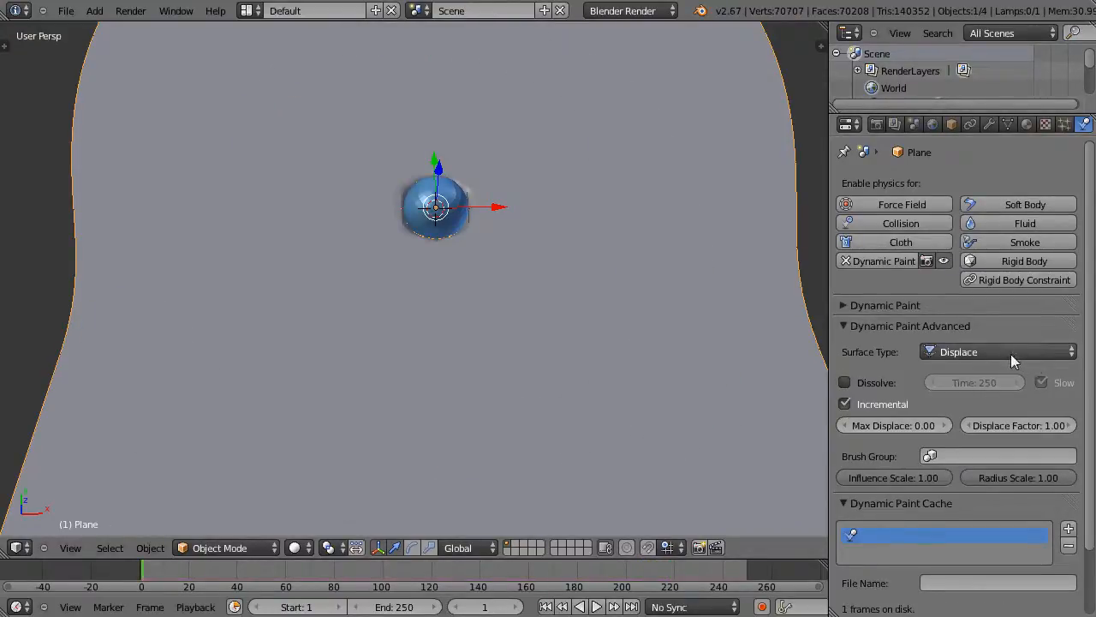
# Change the canvas's surface type to Weight and check its basic Dynamic Paint settings.
pyautogui.click(1010, 354)
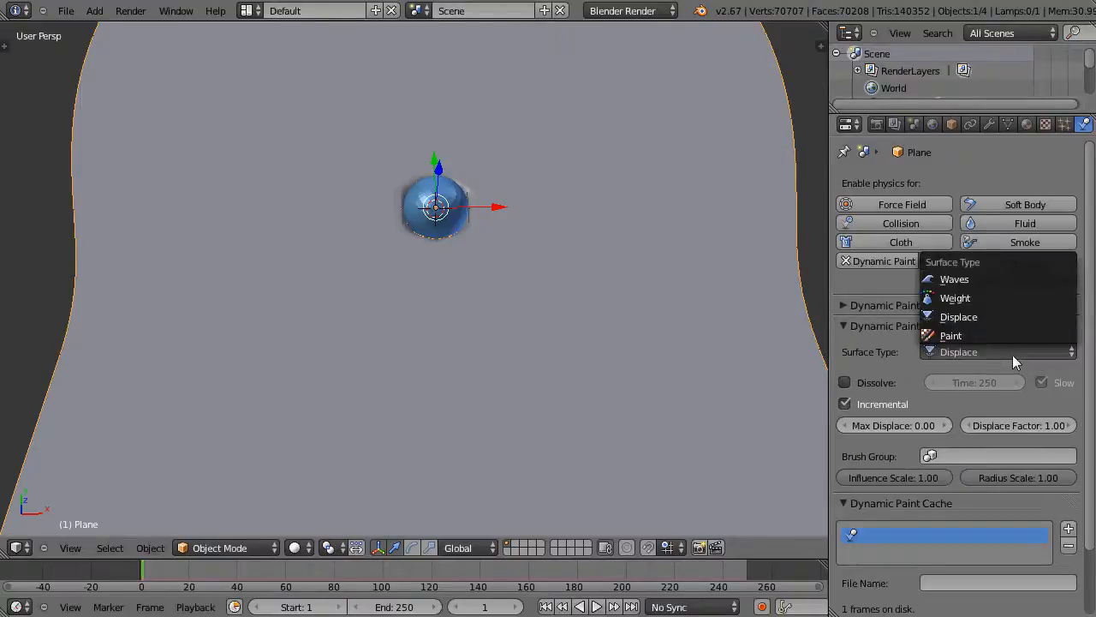
pyautogui.click(957, 298)
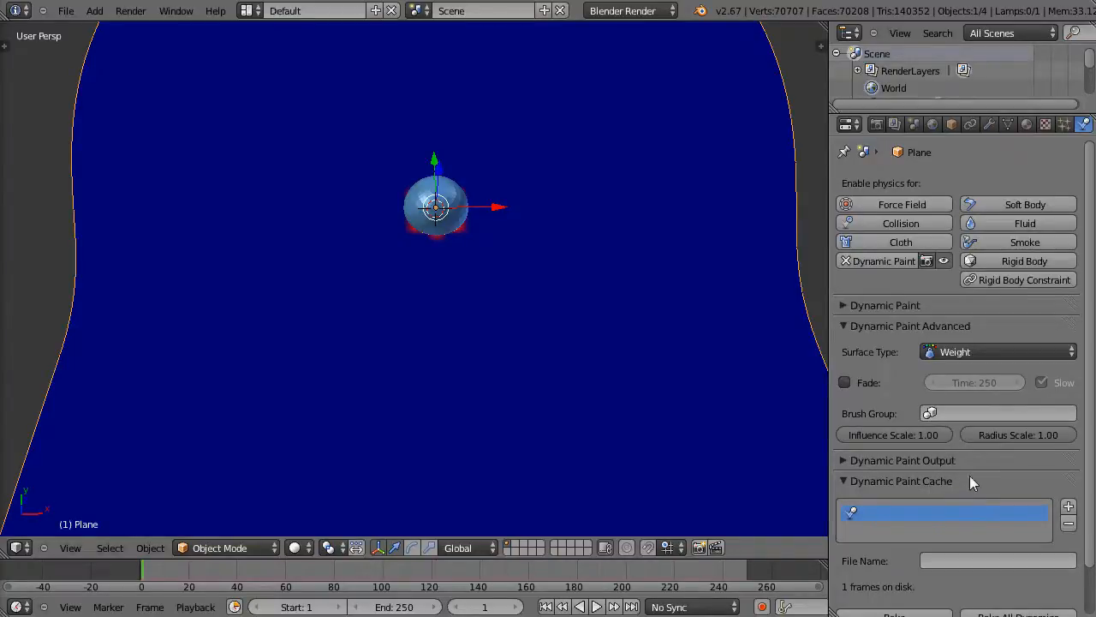
pyautogui.click(842, 306)
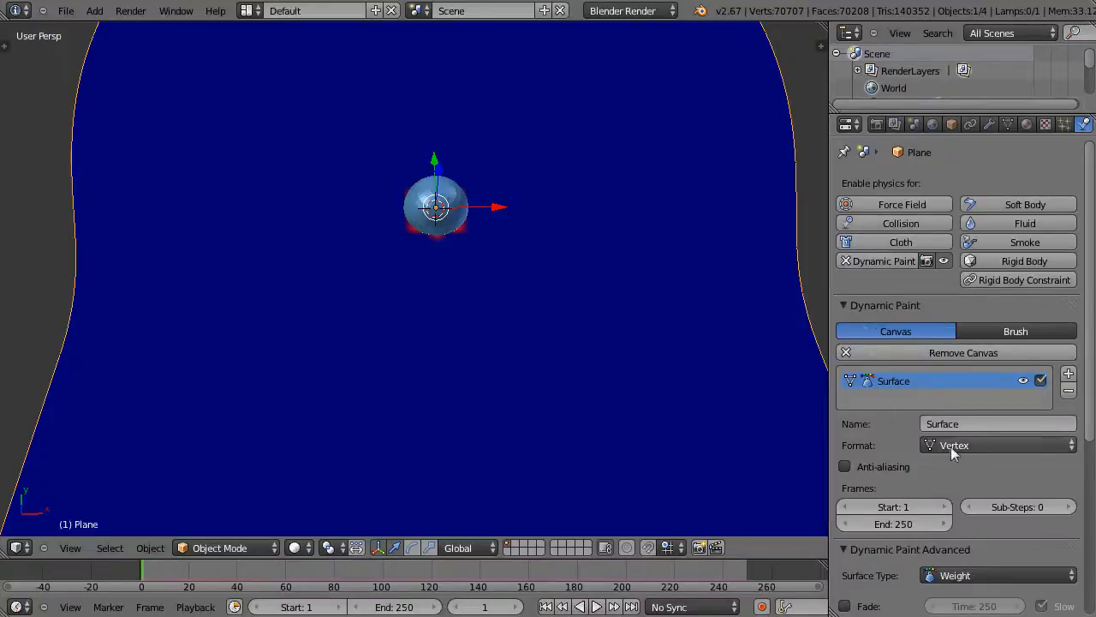
pyautogui.click(842, 305)
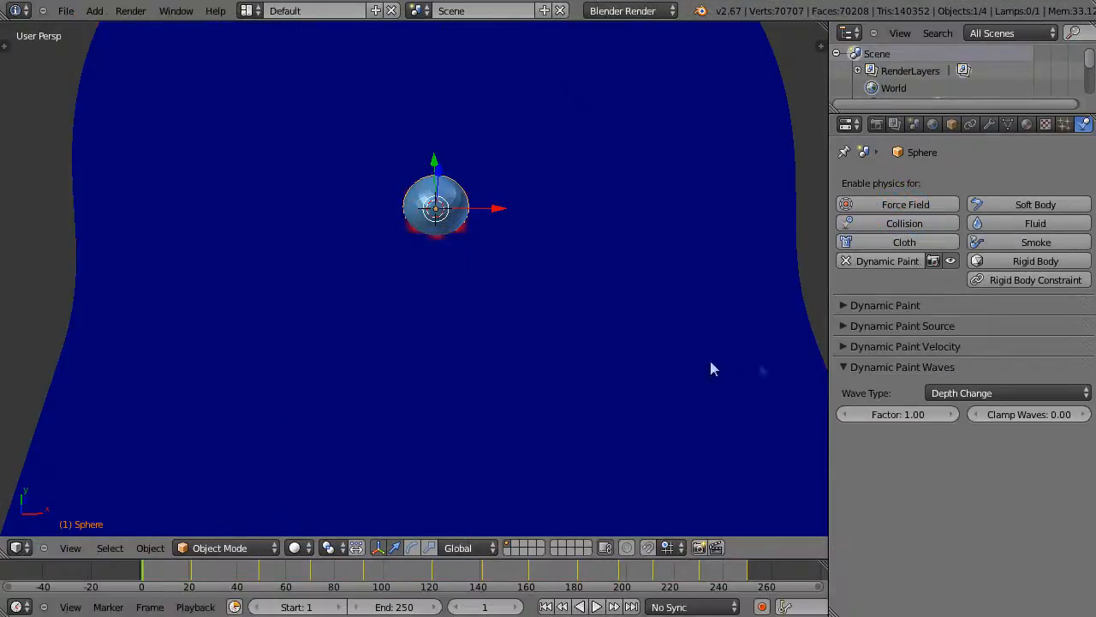
# Set the sphere brush's paint source to Proximity and play the animation to preview the weight painting.
pyautogui.click(843, 327)
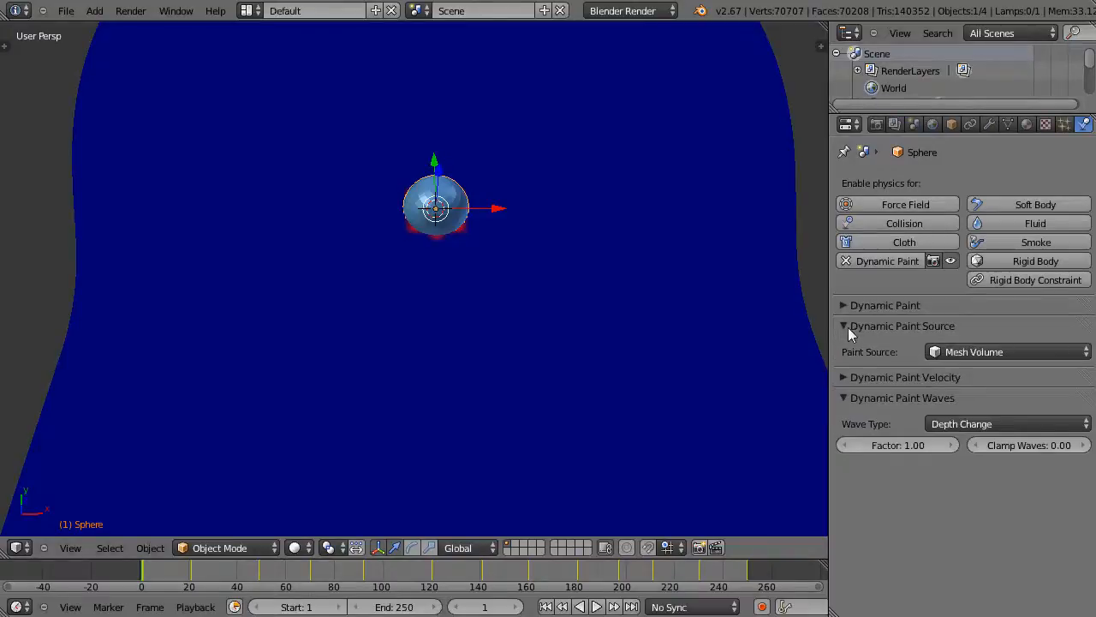
pyautogui.click(994, 354)
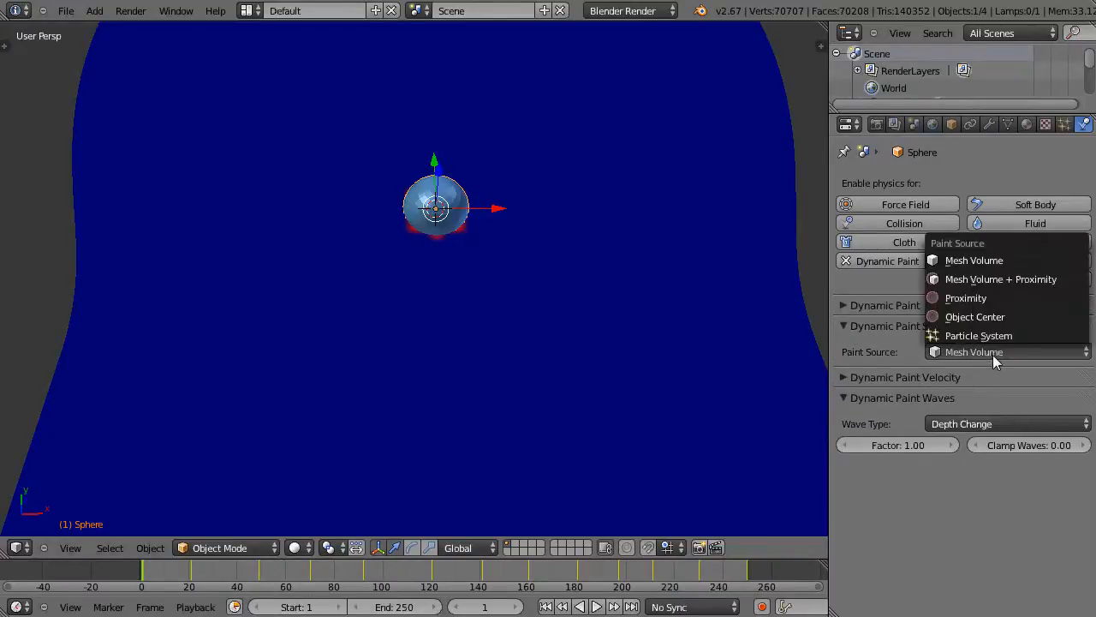
pyautogui.click(973, 299)
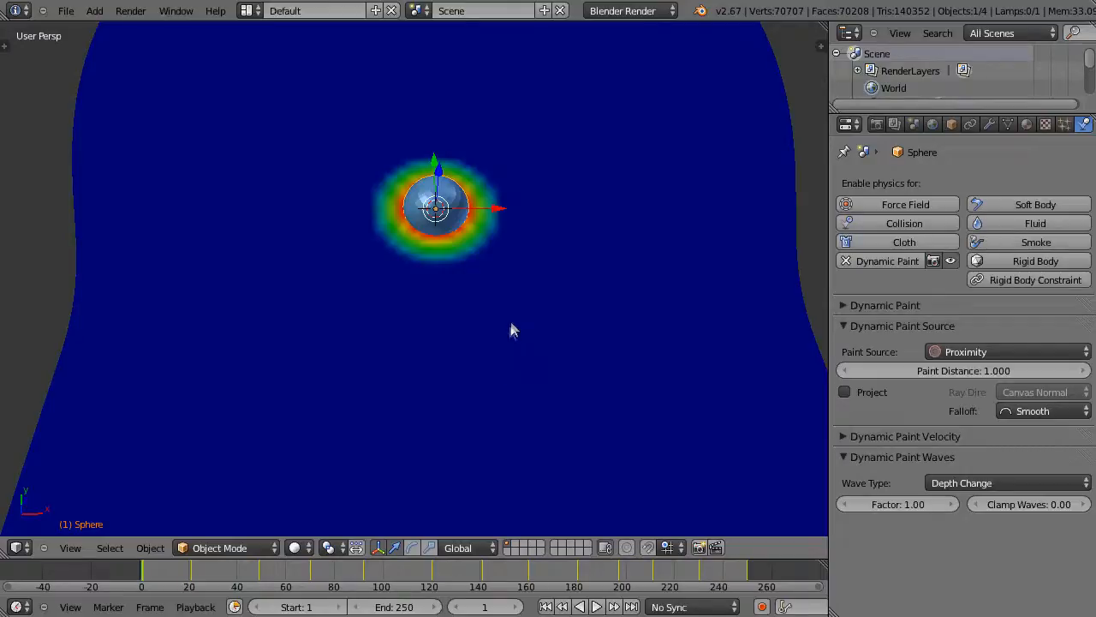
pyautogui.hotkey('alt', 'a')
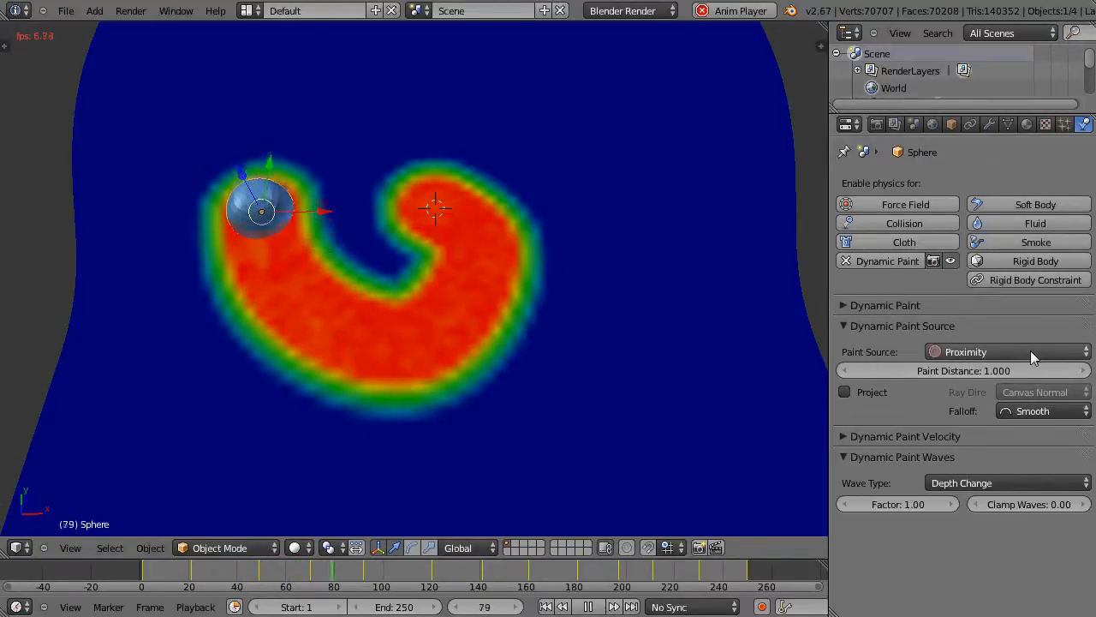
# Try Mesh Volume and Mesh Volume + Proximity as the sphere's paint source while the animation plays.
pyautogui.click(1034, 352)
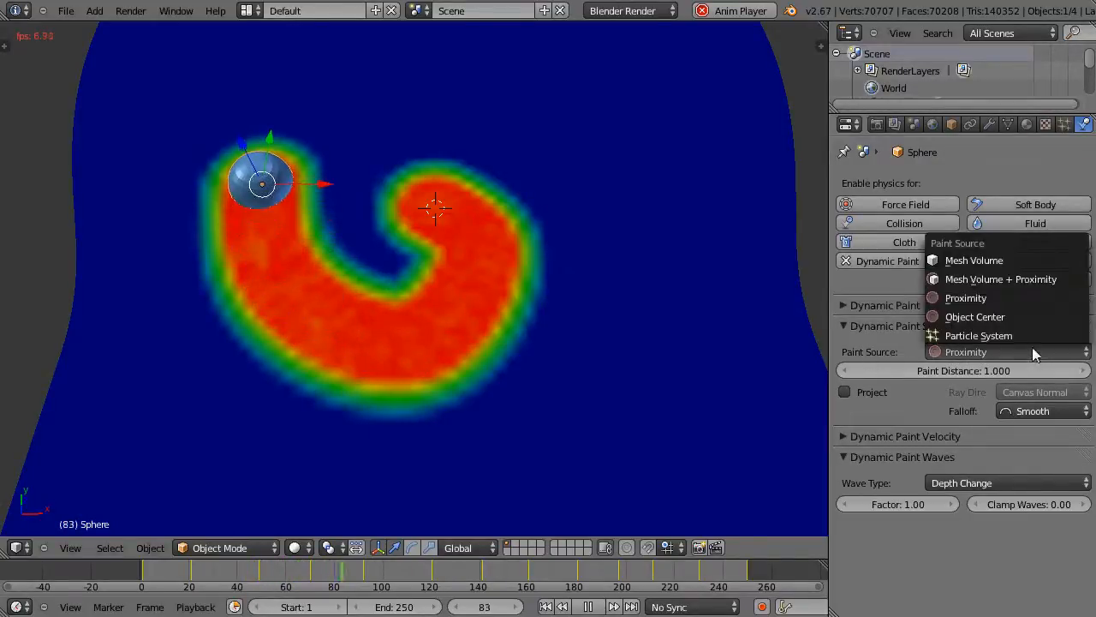
pyautogui.click(993, 261)
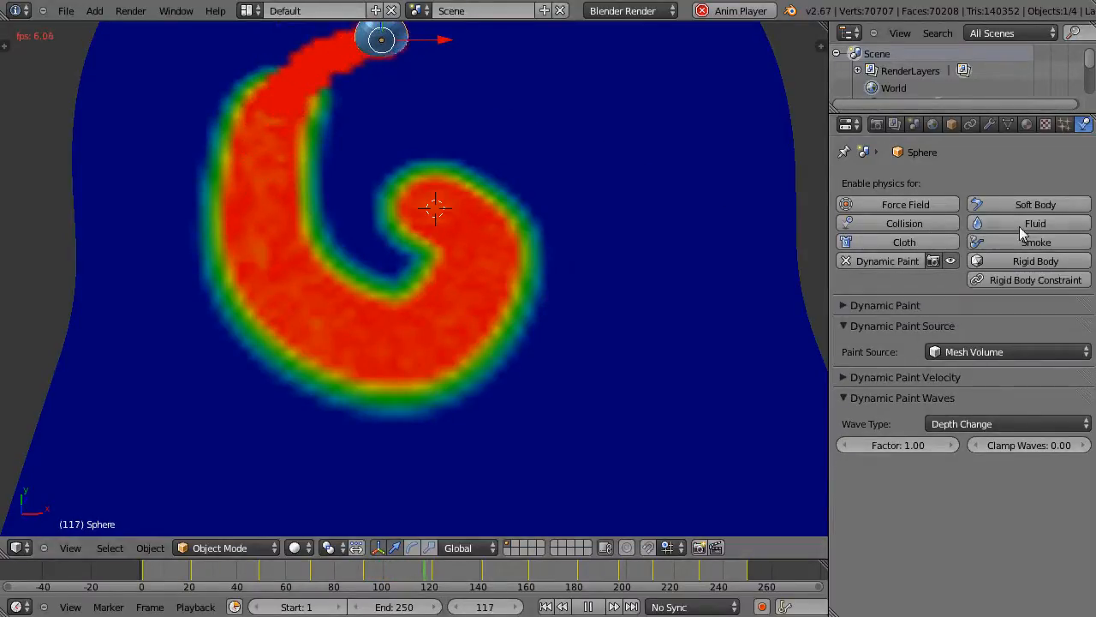
pyautogui.click(1015, 349)
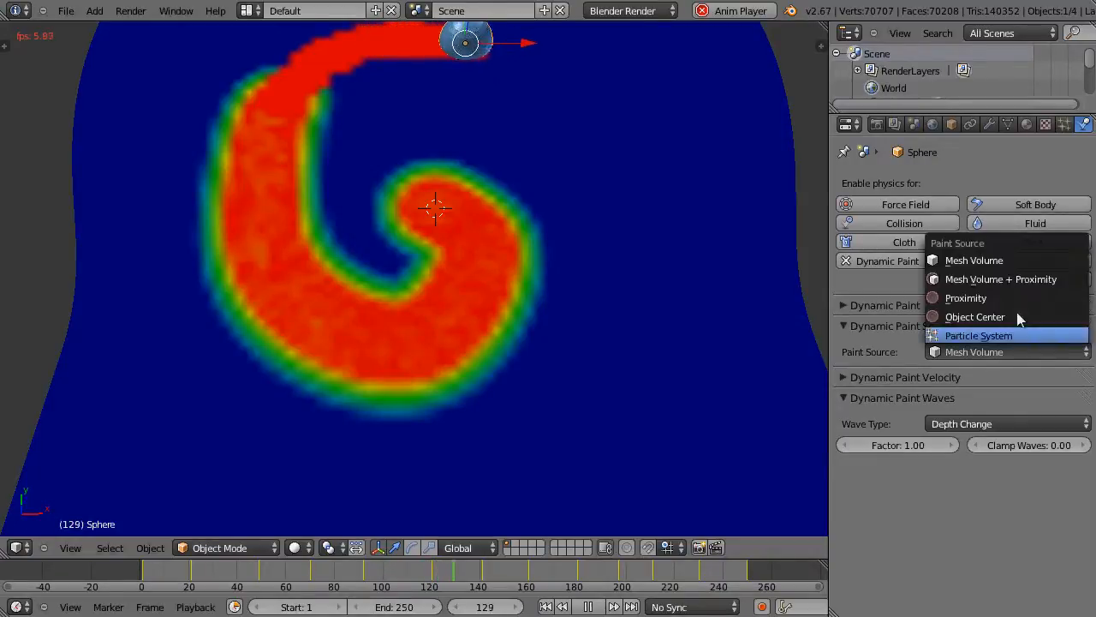
pyautogui.click(1004, 281)
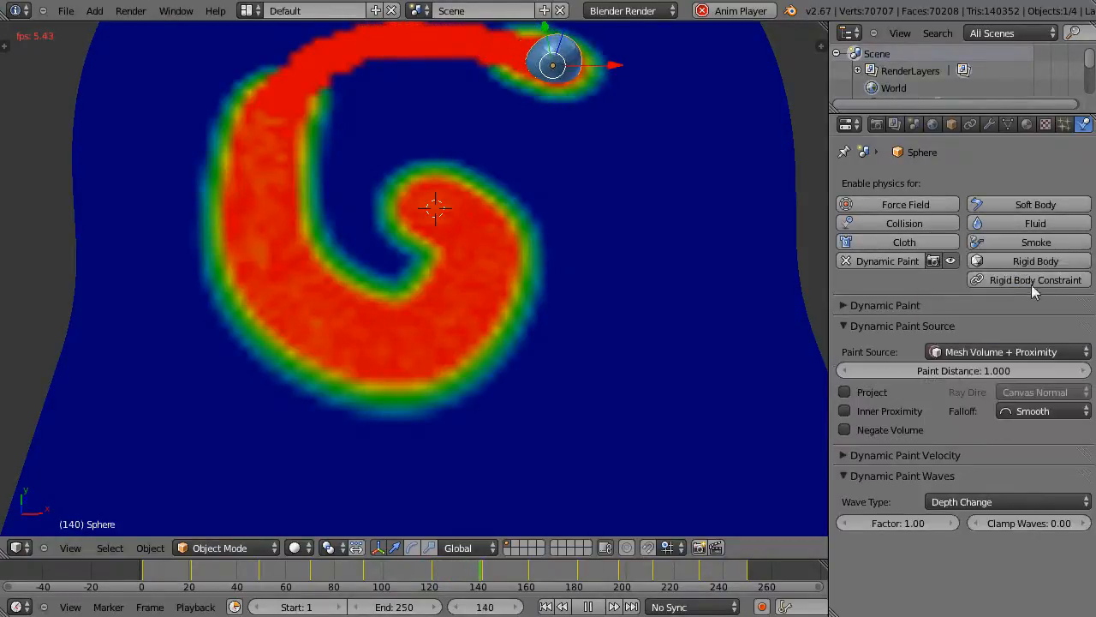
# Preview the Object Center paint source on the sphere and switch it back to Mesh Volume + Proximity.
pyautogui.click(1038, 356)
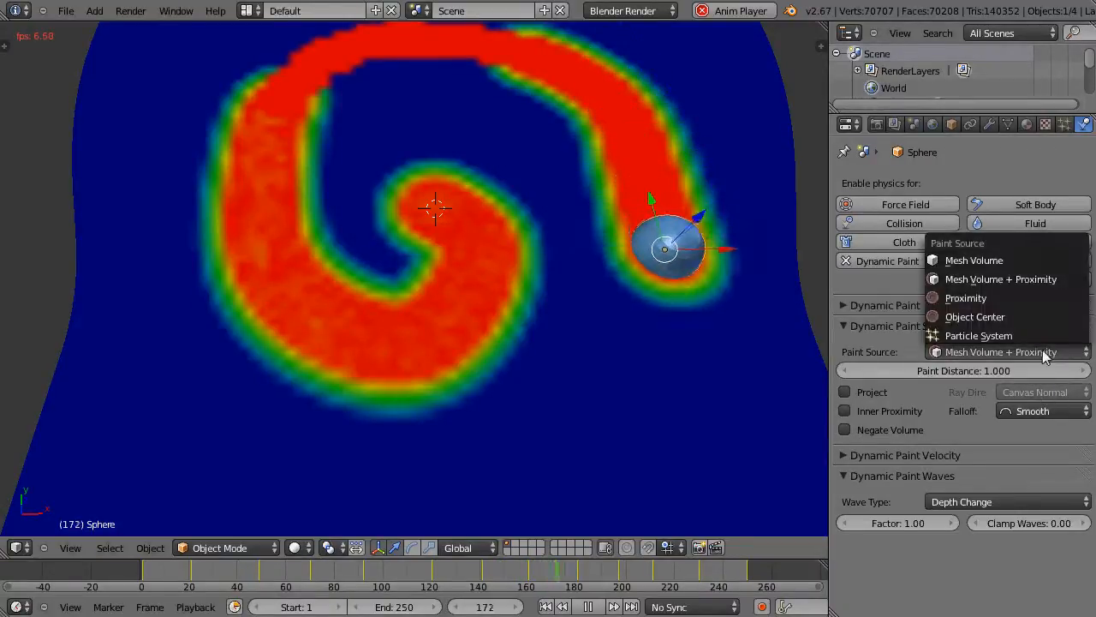
pyautogui.click(986, 317)
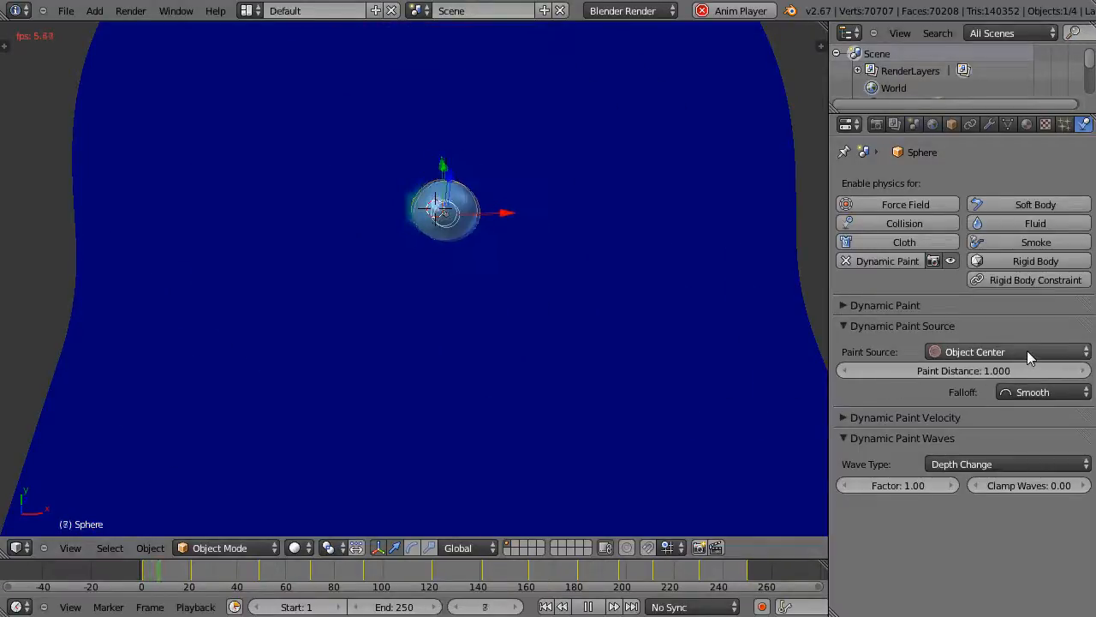
pyautogui.click(1028, 352)
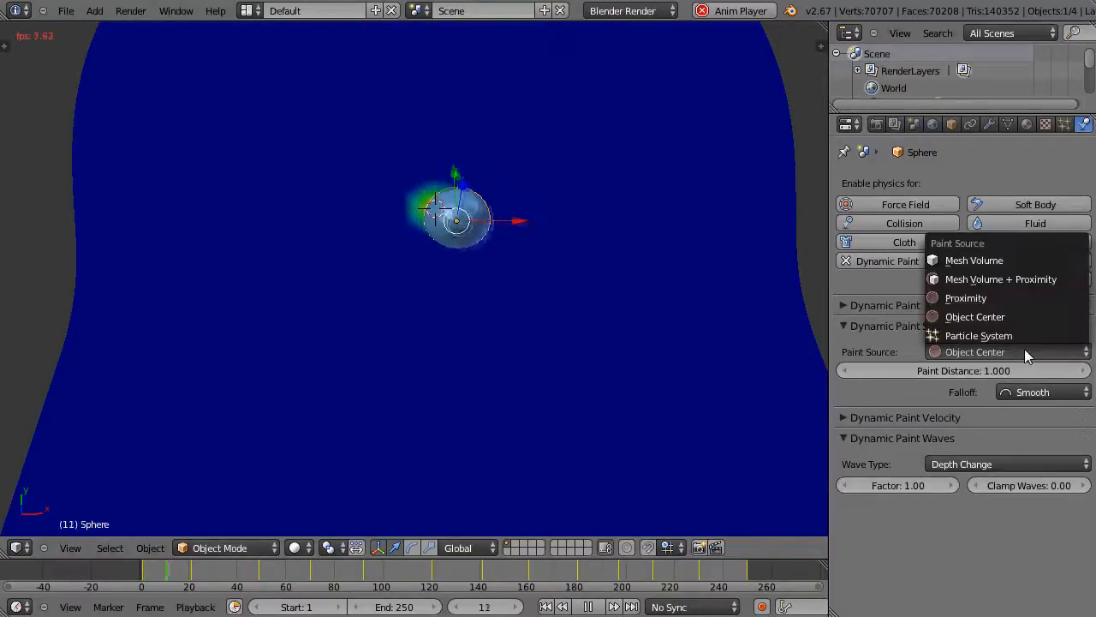
pyautogui.click(994, 280)
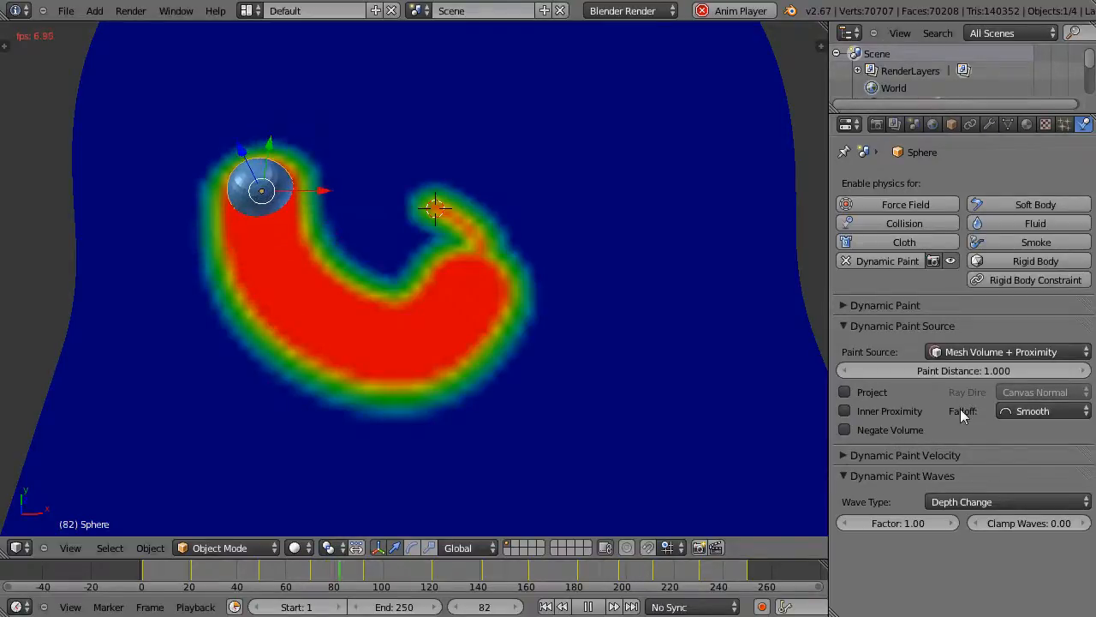
# Stop playback at the first frame and set the sphere brush's paint source to Mesh Volume.
pyautogui.hotkey('alt', 'a')
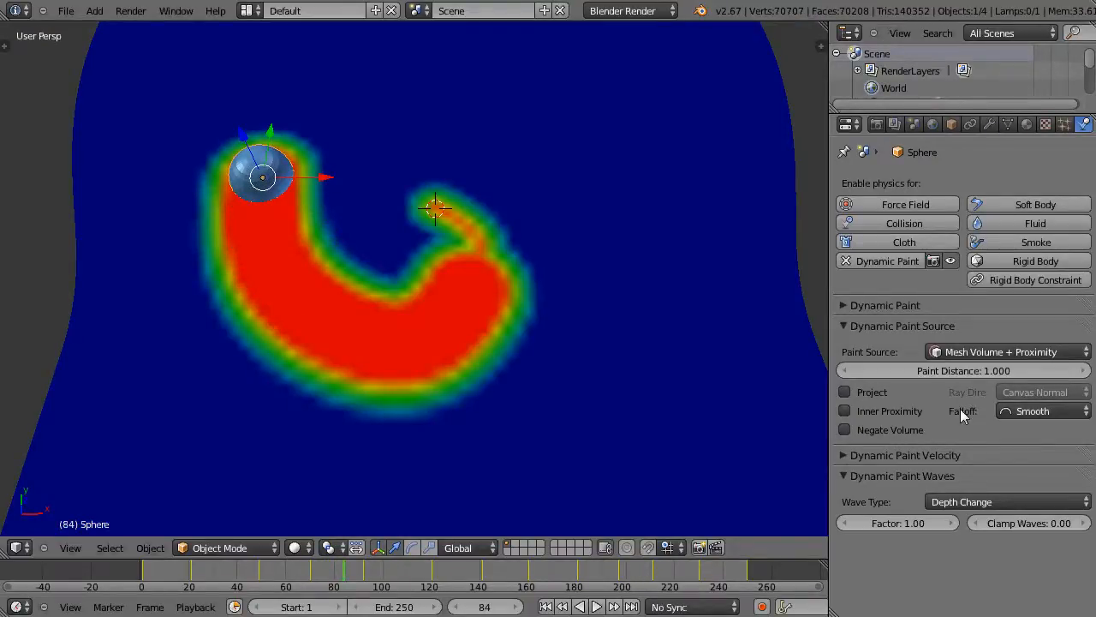
pyautogui.hotkey('shift', 'Left')
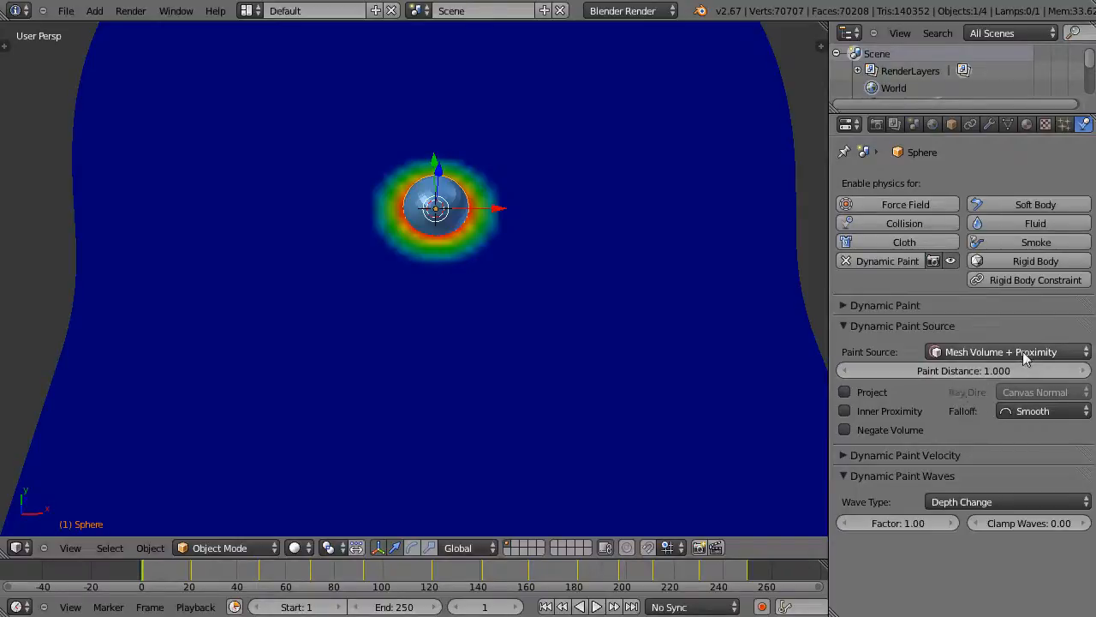
pyautogui.click(976, 352)
pyautogui.click(991, 260)
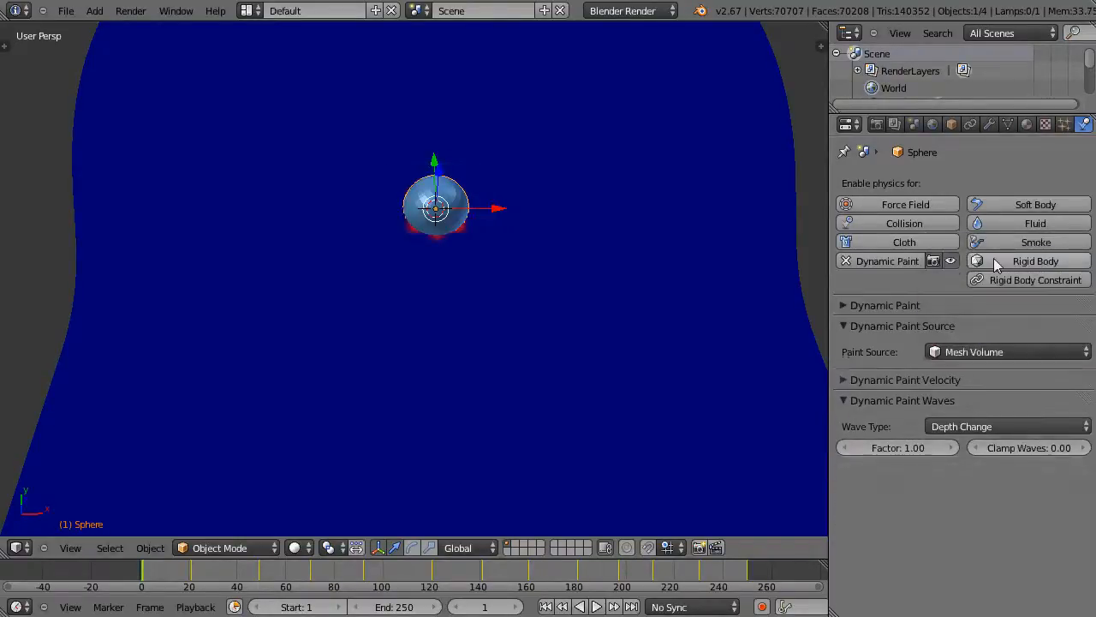
# Select the plane and change its Dynamic Paint surface type to Waves in the advanced settings.
pyautogui.rightClick(540, 293)
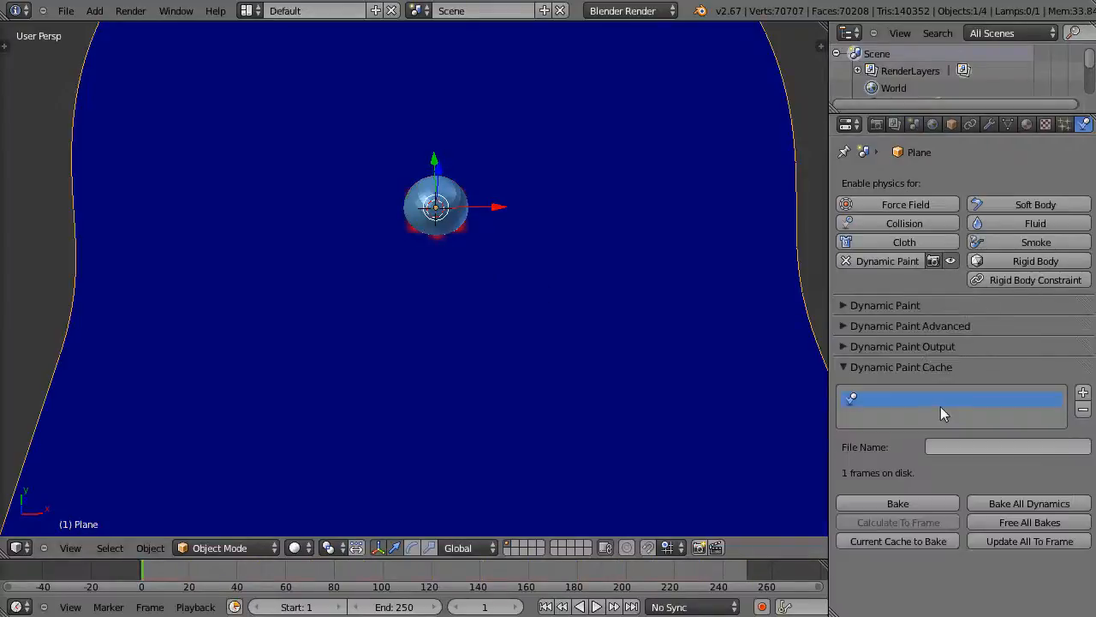
pyautogui.click(846, 368)
pyautogui.click(907, 327)
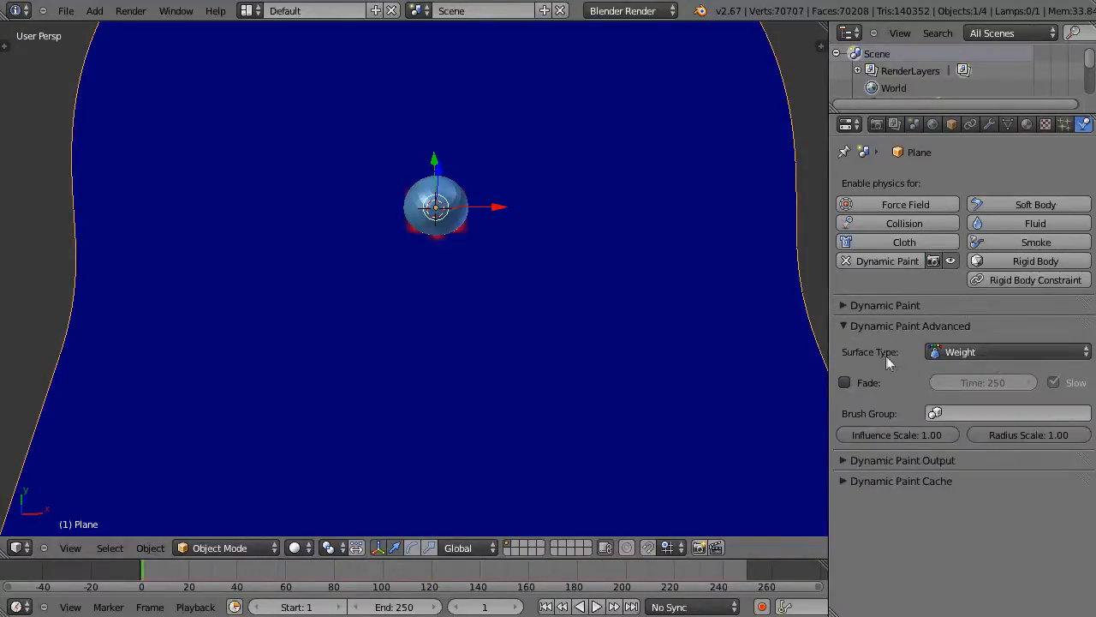
pyautogui.click(990, 352)
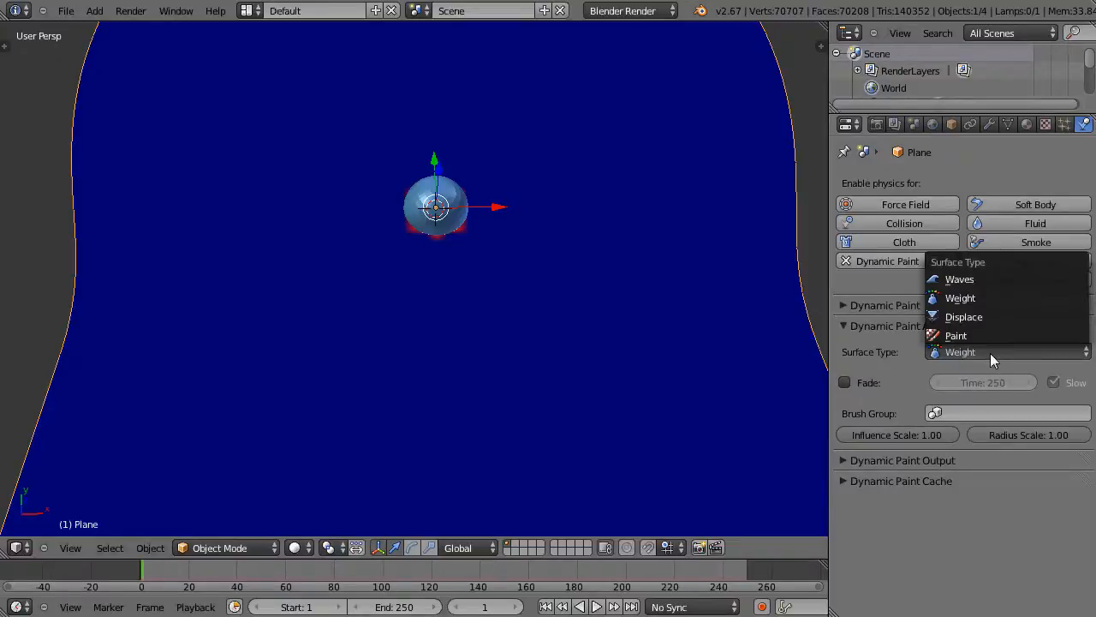
pyautogui.click(961, 280)
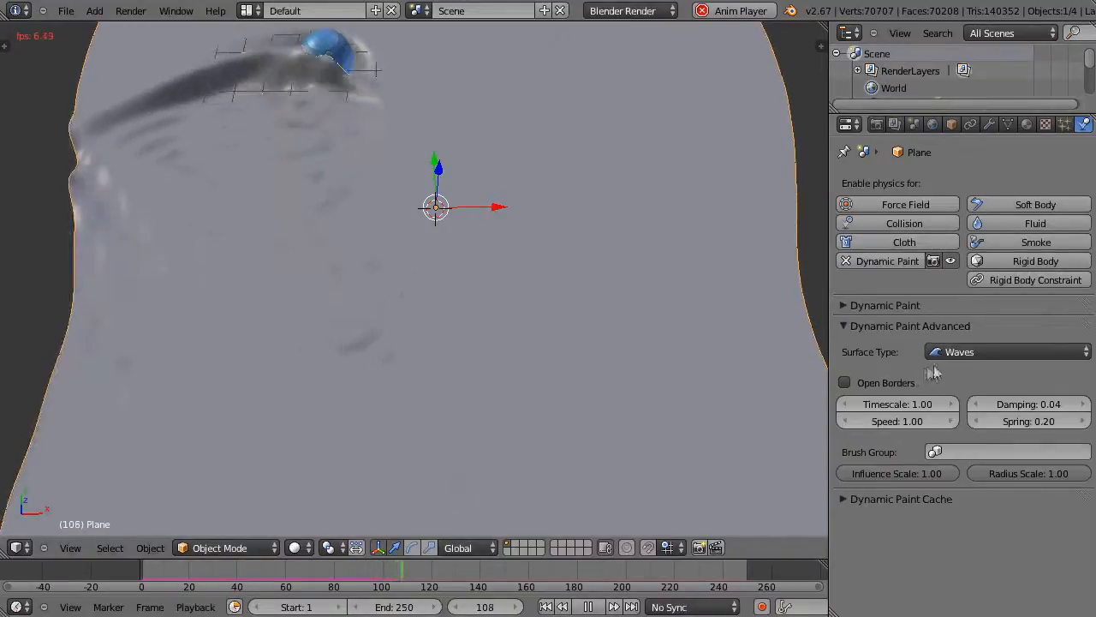
# Preview the waves with Open Borders enabled and turn the option off again.
pyautogui.click(845, 382)
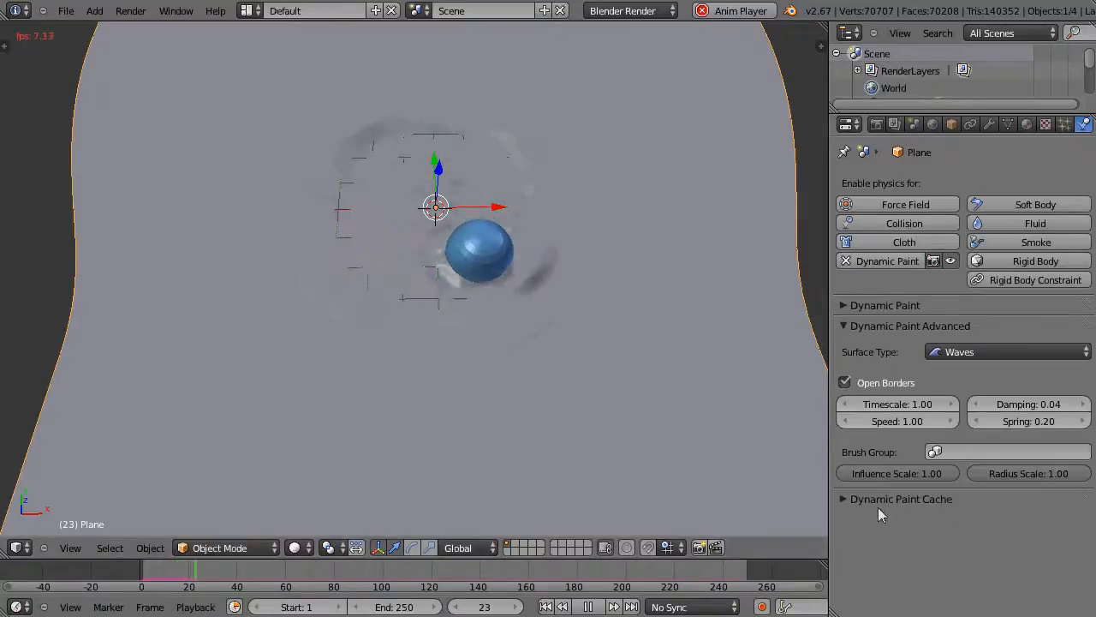
pyautogui.click(845, 382)
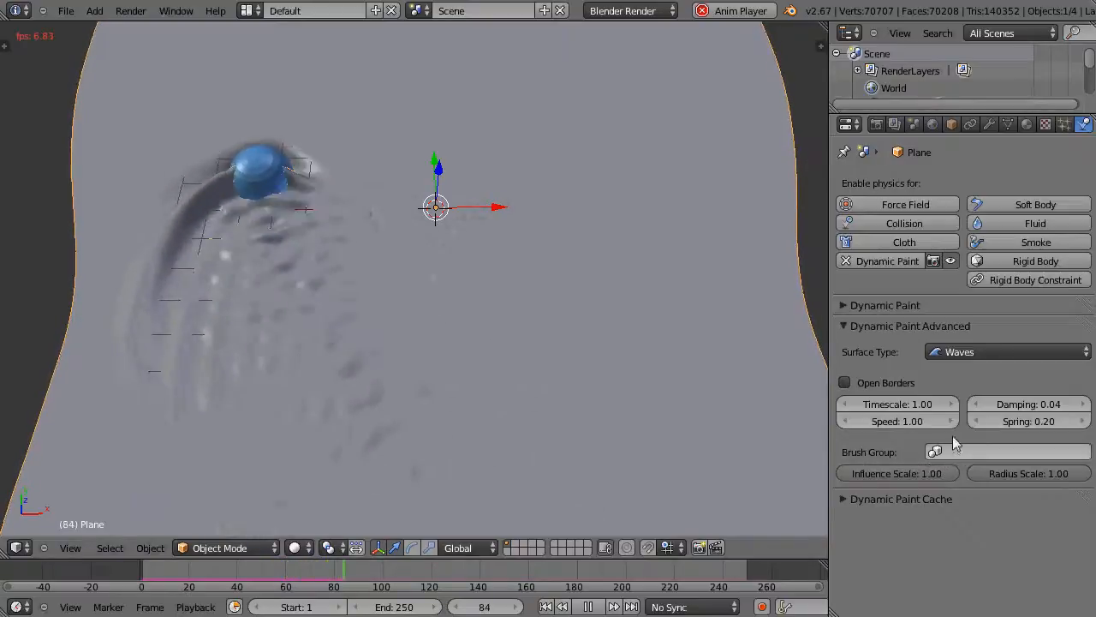
# Preview the plane's waves with the timescale lowered to about 0.68, and set the timescale back to 1.
pyautogui.moveTo(931, 404); pyautogui.dragTo(899, 405)
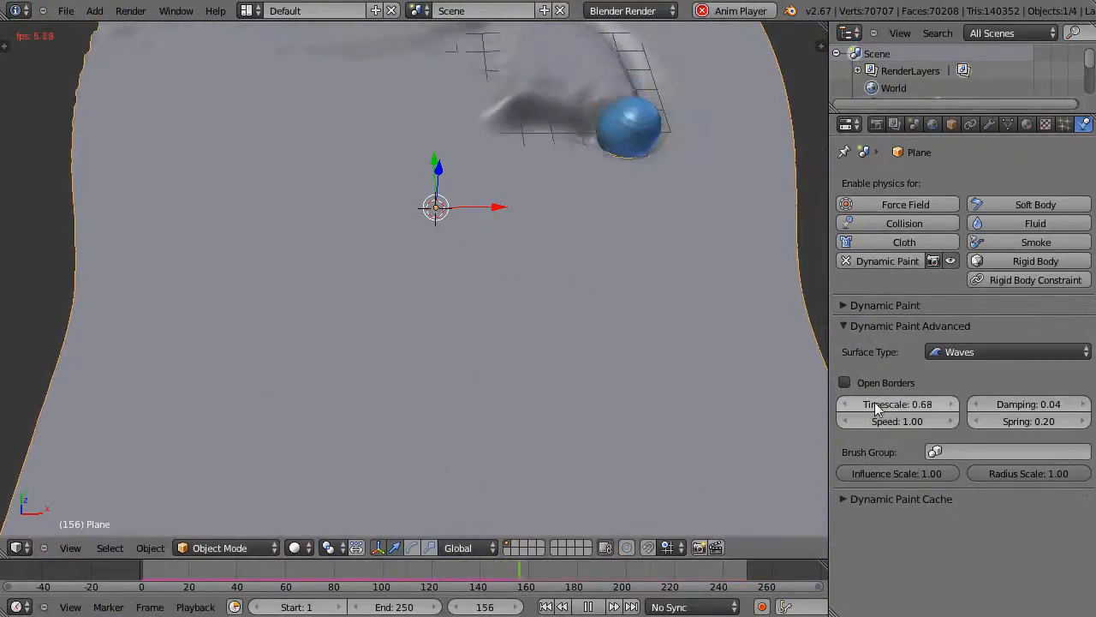
pyautogui.moveTo(895, 405); pyautogui.dragTo(945, 406)
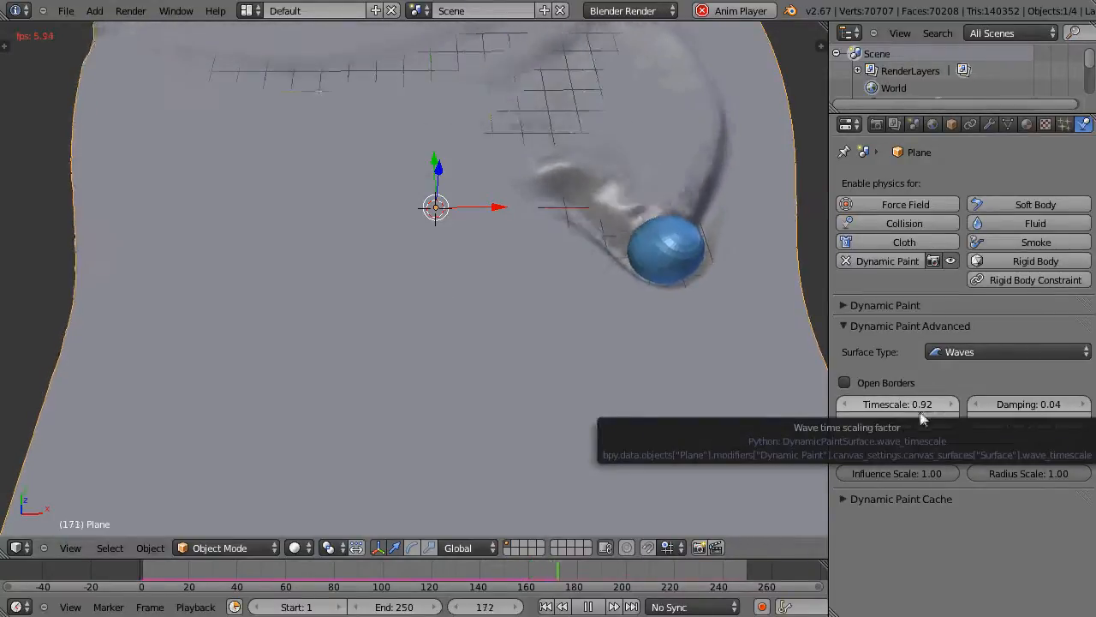
pyautogui.click(917, 396)
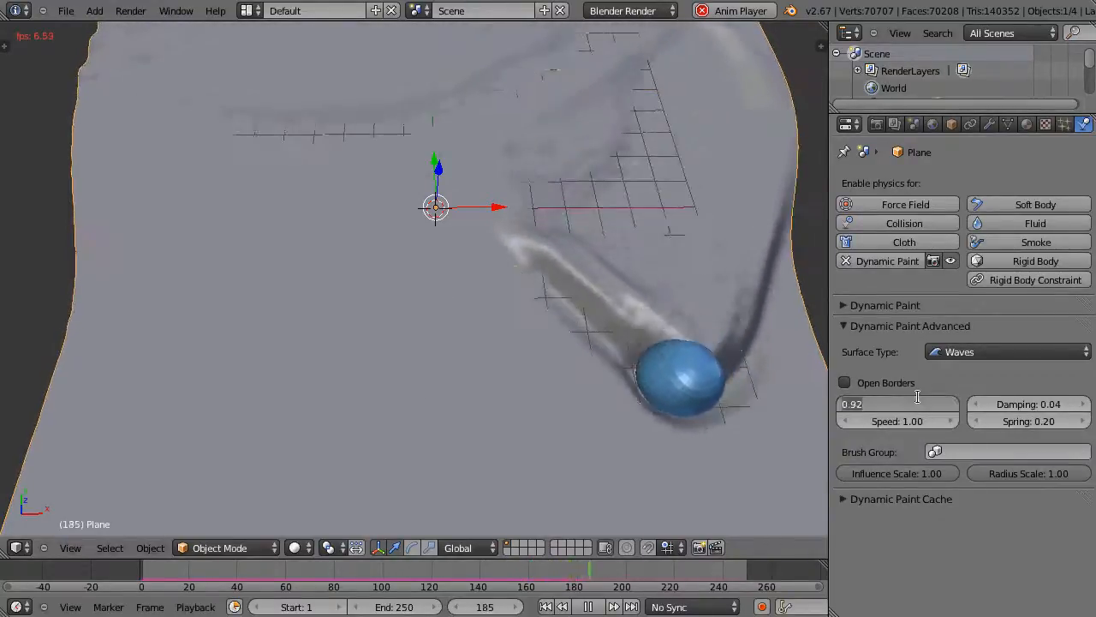
pyautogui.write('1')
pyautogui.press('Return')
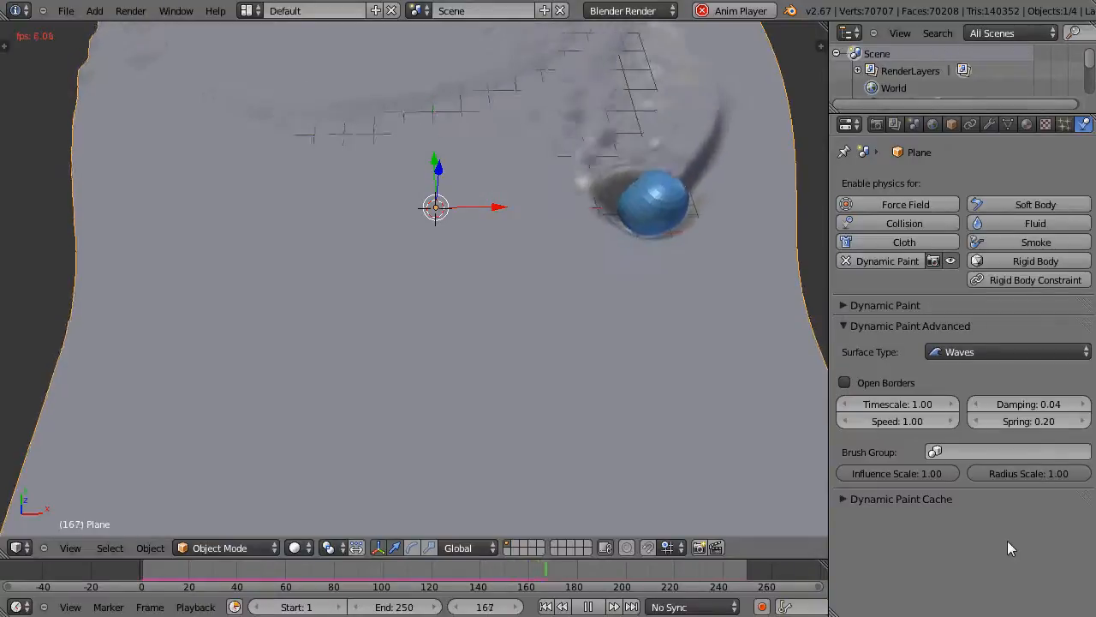
# Preview the waves with damping raised to 0.21 and 0.60, and return the damping to 0.04.
pyautogui.moveTo(1026, 406); pyautogui.dragTo(1071, 411)
pyautogui.click(1033, 403)
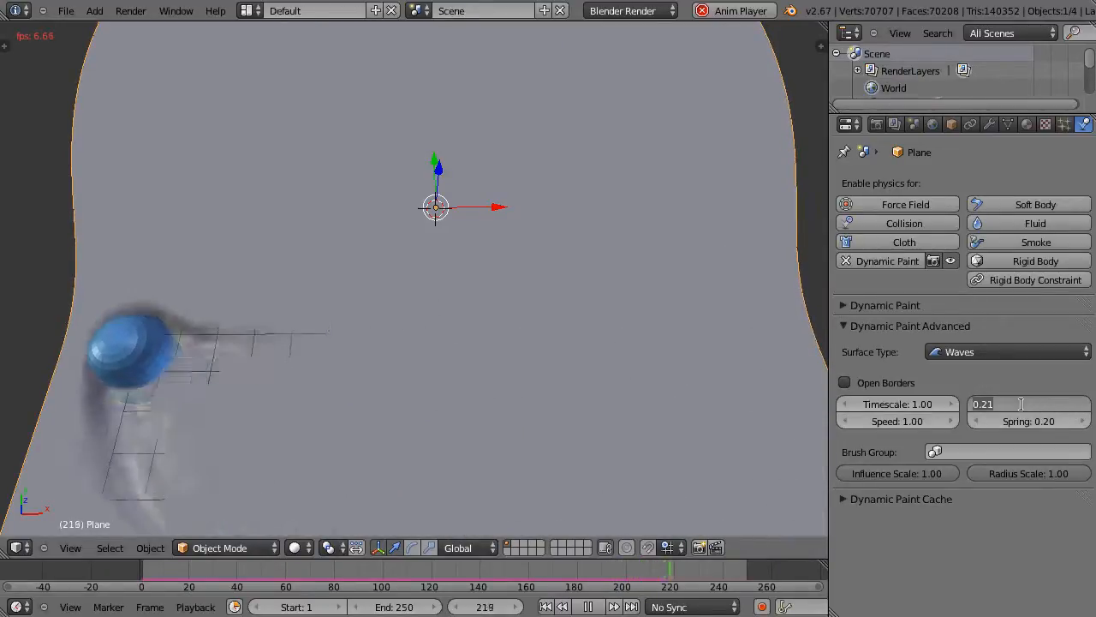
pyautogui.press('BackSpace')
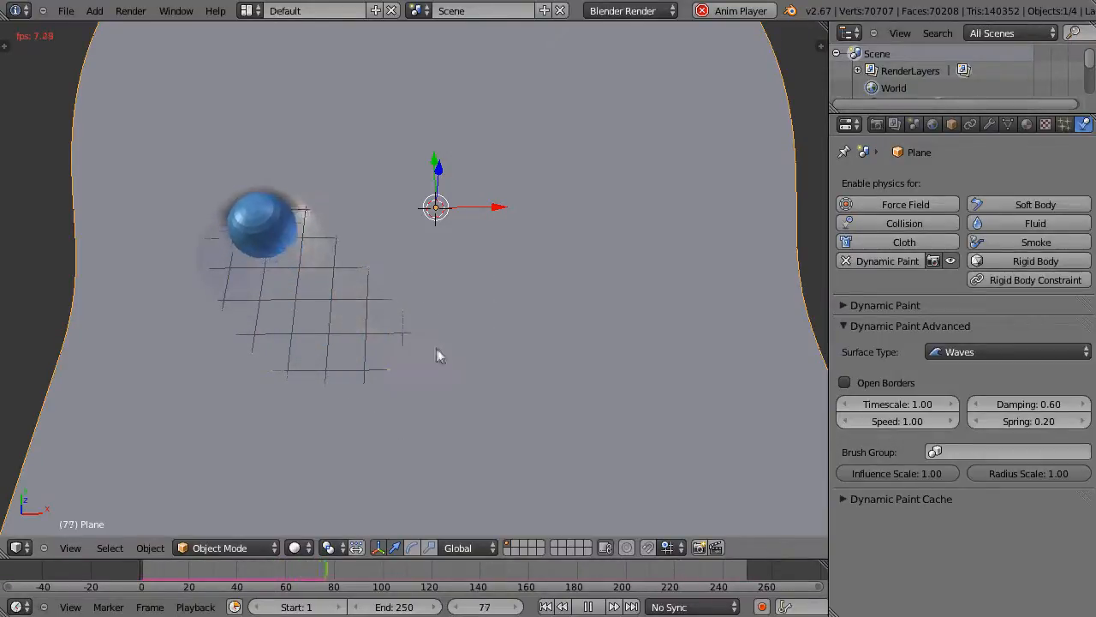
pyautogui.click(1044, 405)
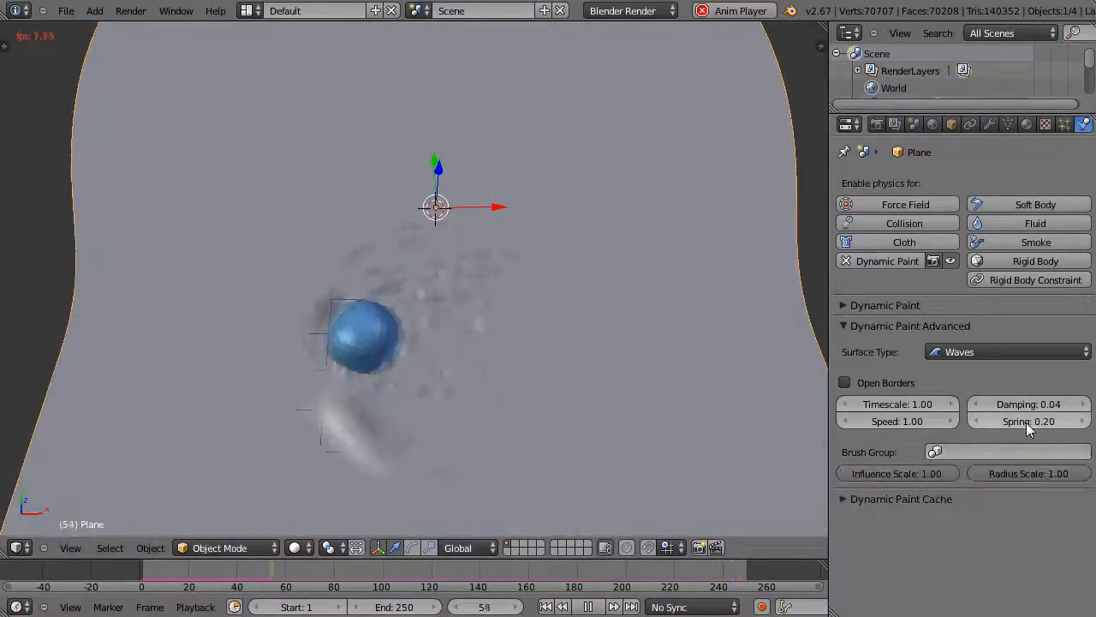
# Preview the waves with the spring value at 1.00, and set the spring to 0.01.
pyautogui.moveTo(1030, 430); pyautogui.dragTo(1041, 428)
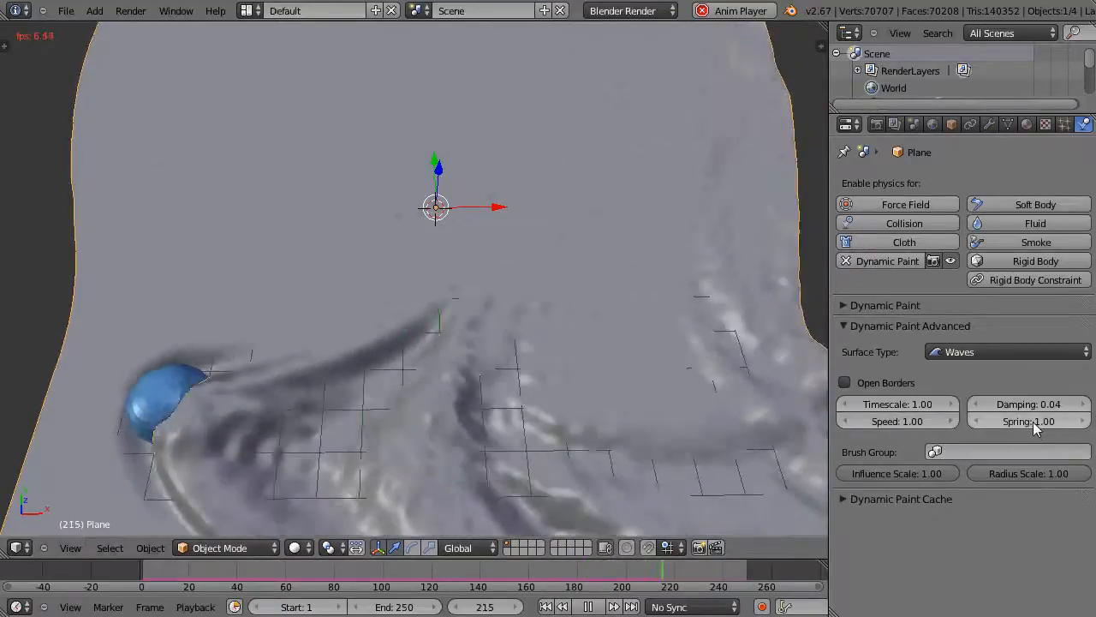
pyautogui.click(1042, 421)
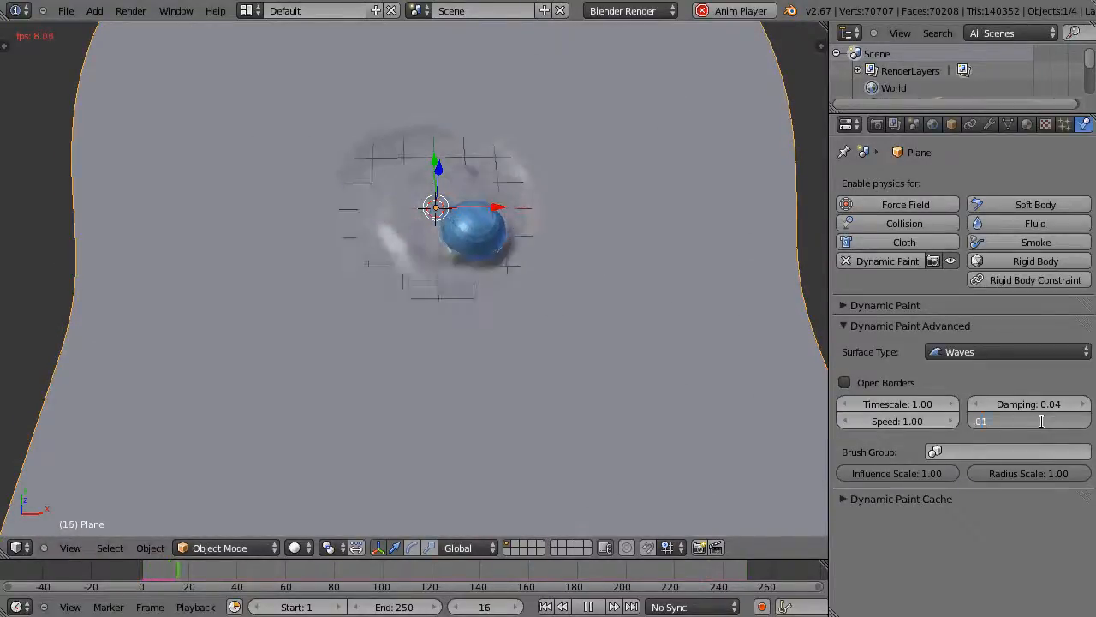
pyautogui.write('0.01')
pyautogui.press('Return')
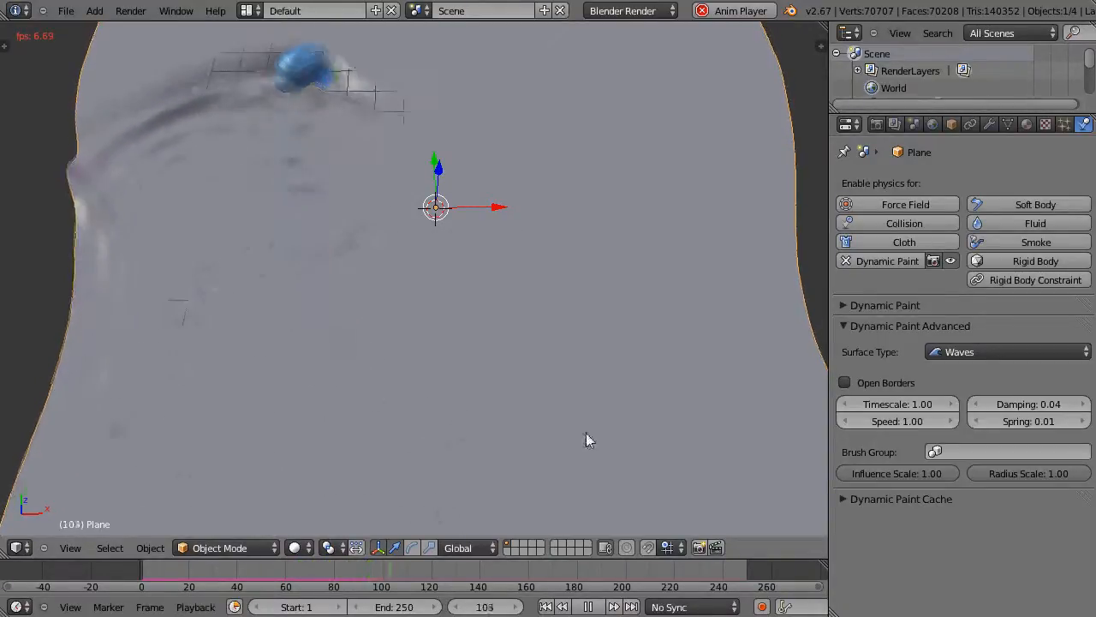
# Collapse the plane's advanced Dynamic Paint settings and expand its Dynamic Paint cache settings.
pyautogui.click(844, 325)
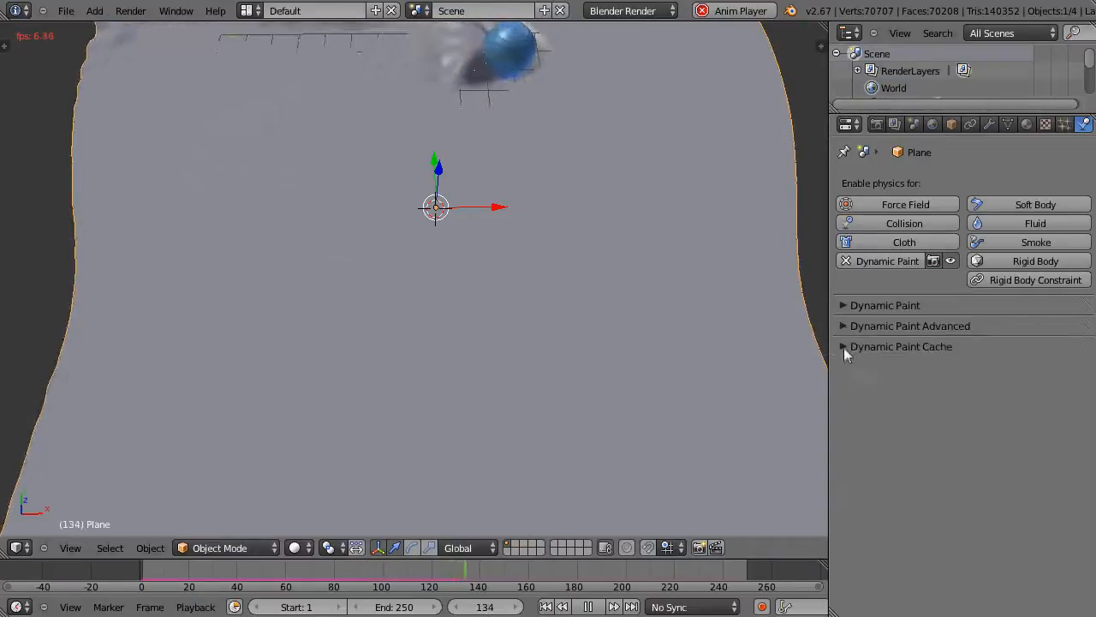
pyautogui.click(843, 347)
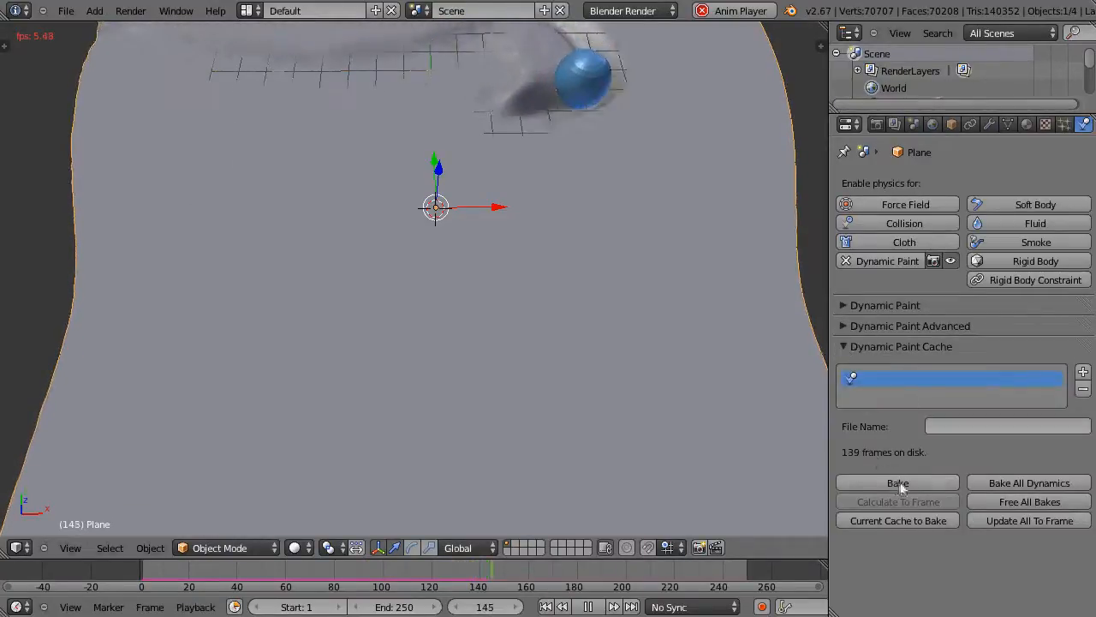